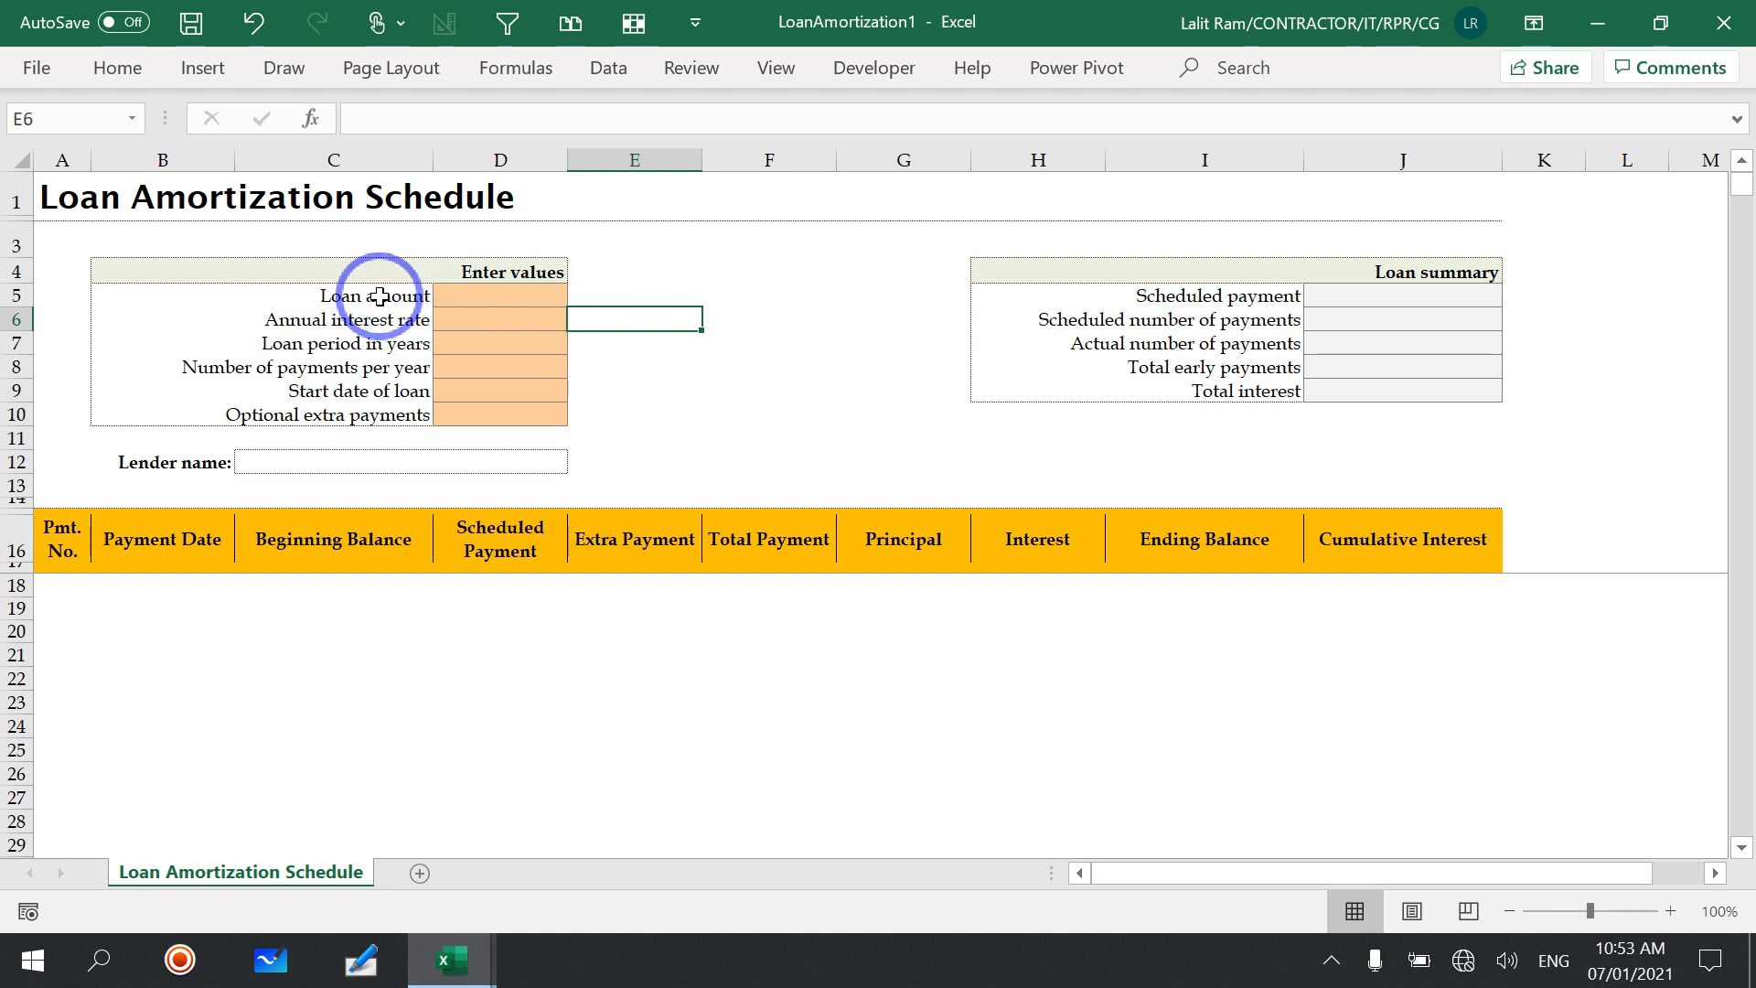
Step: Enter a loan amount of 300000 and an annual interest rate of 11%
left_click(469, 297)
type("30")
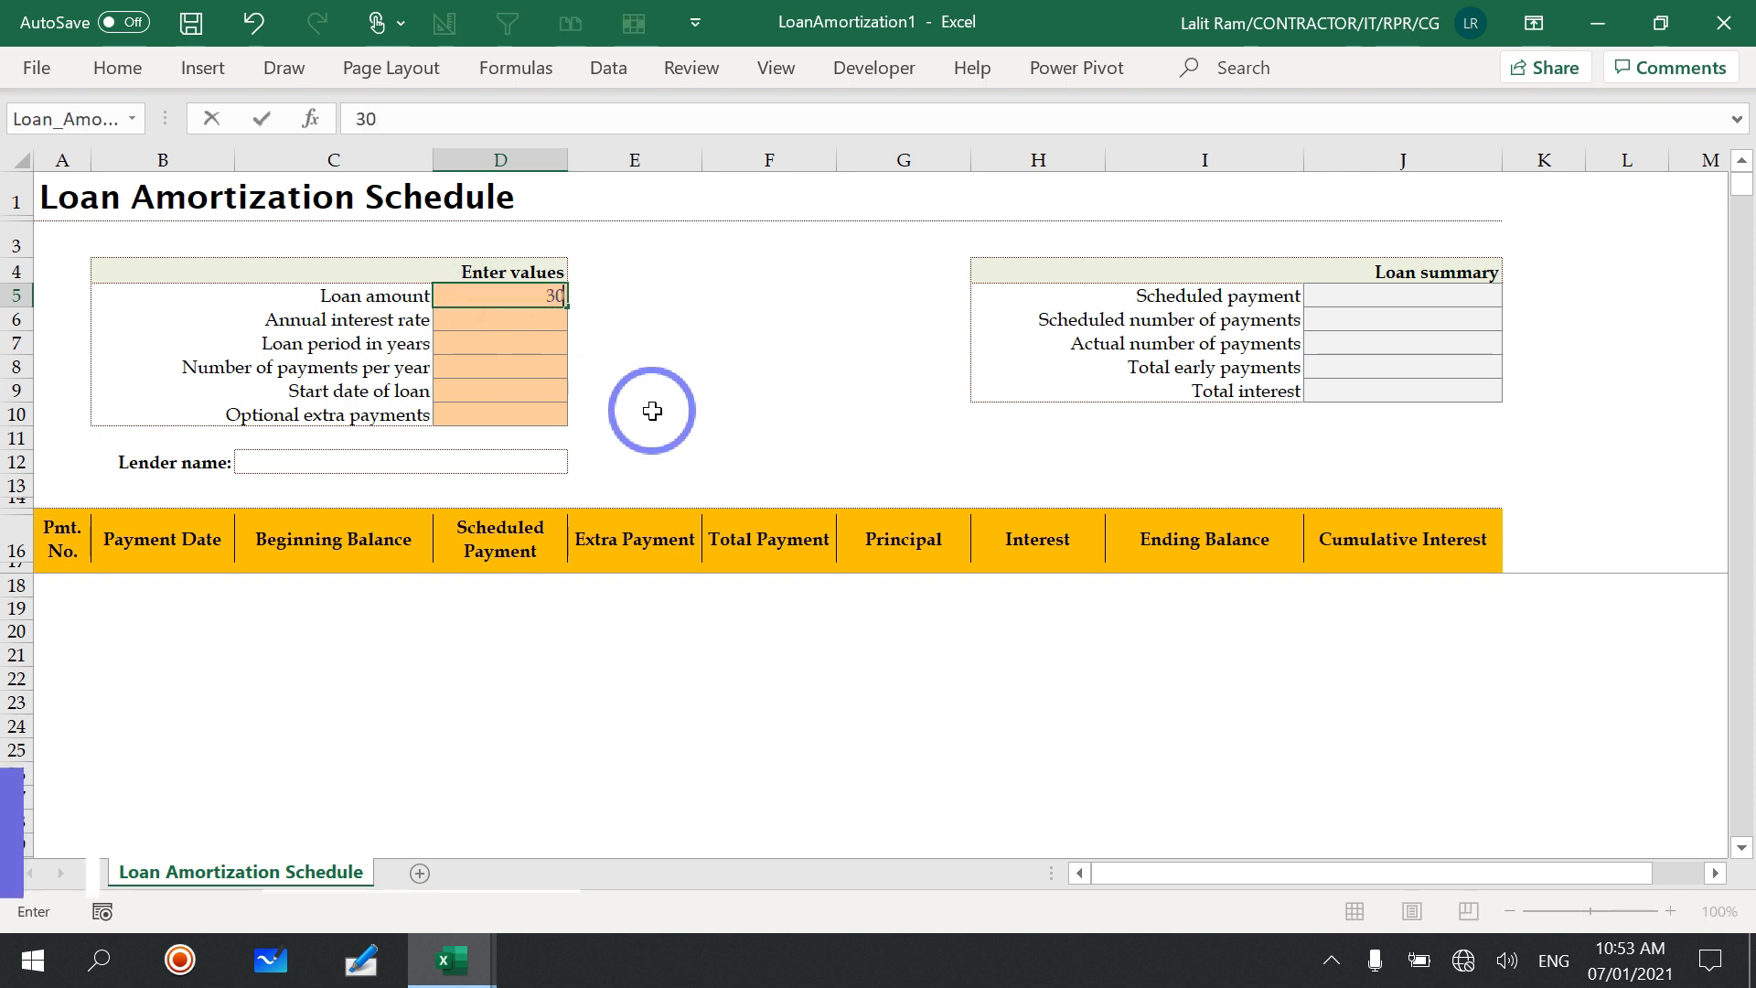
type("0000")
key("Return")
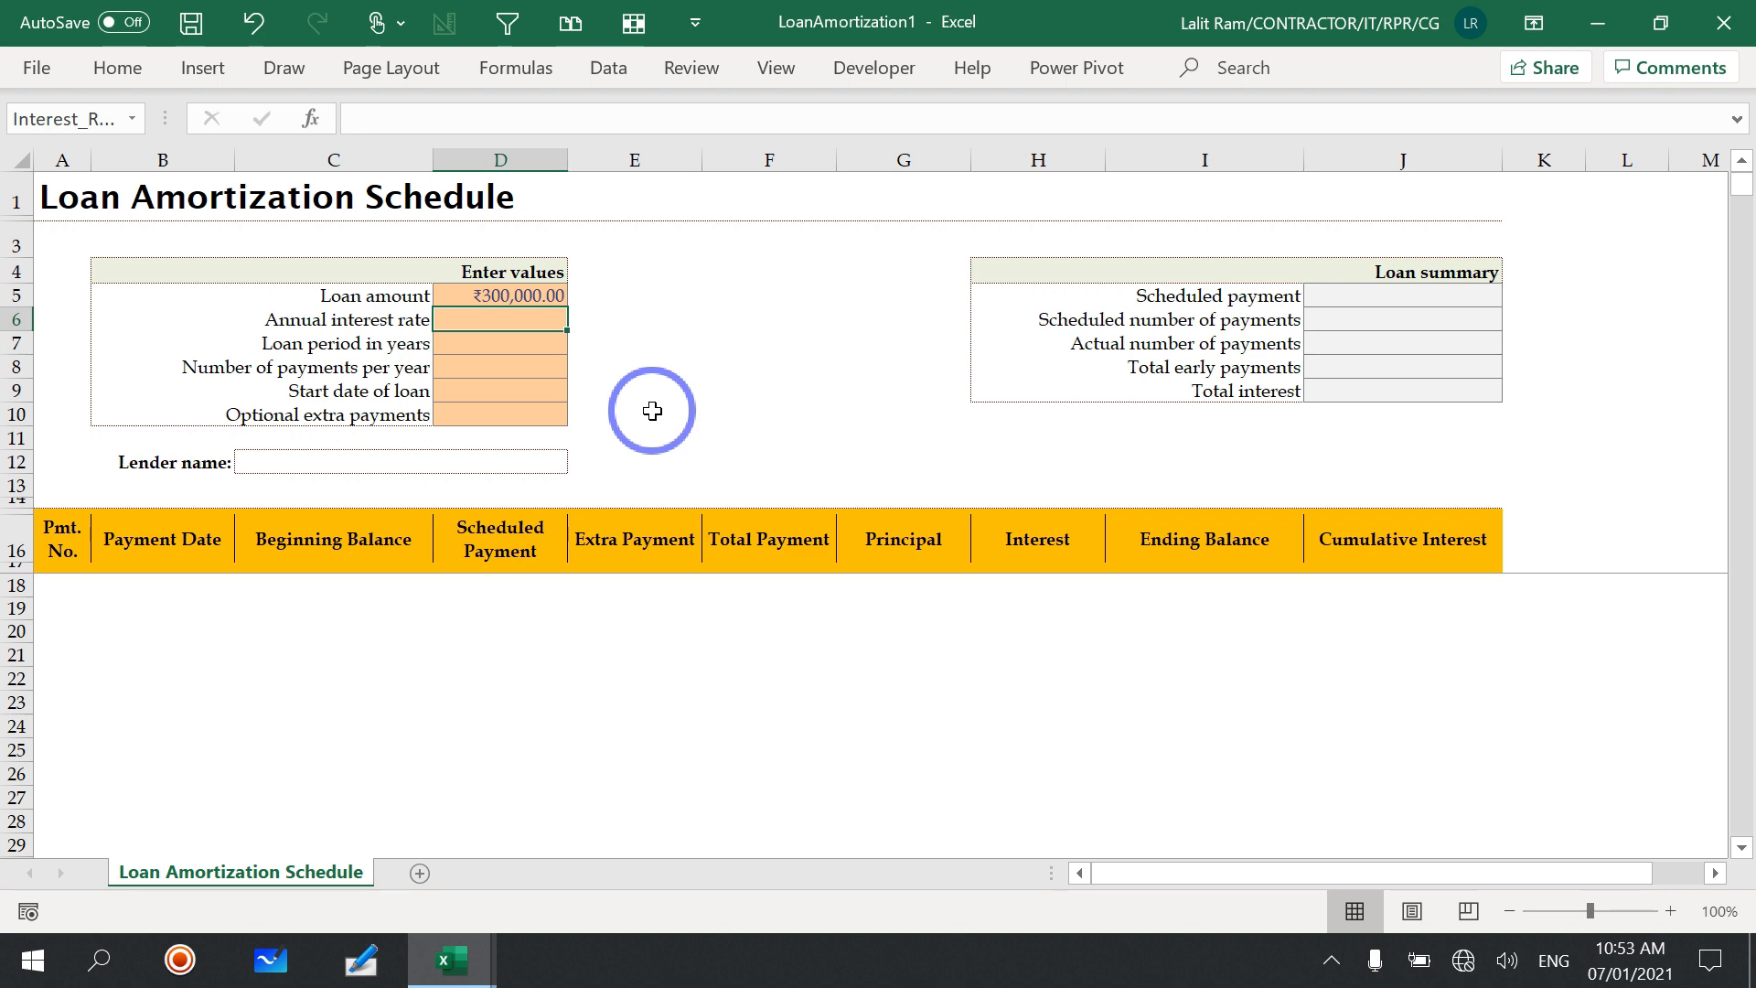
type("11")
key("ctrl+Return")
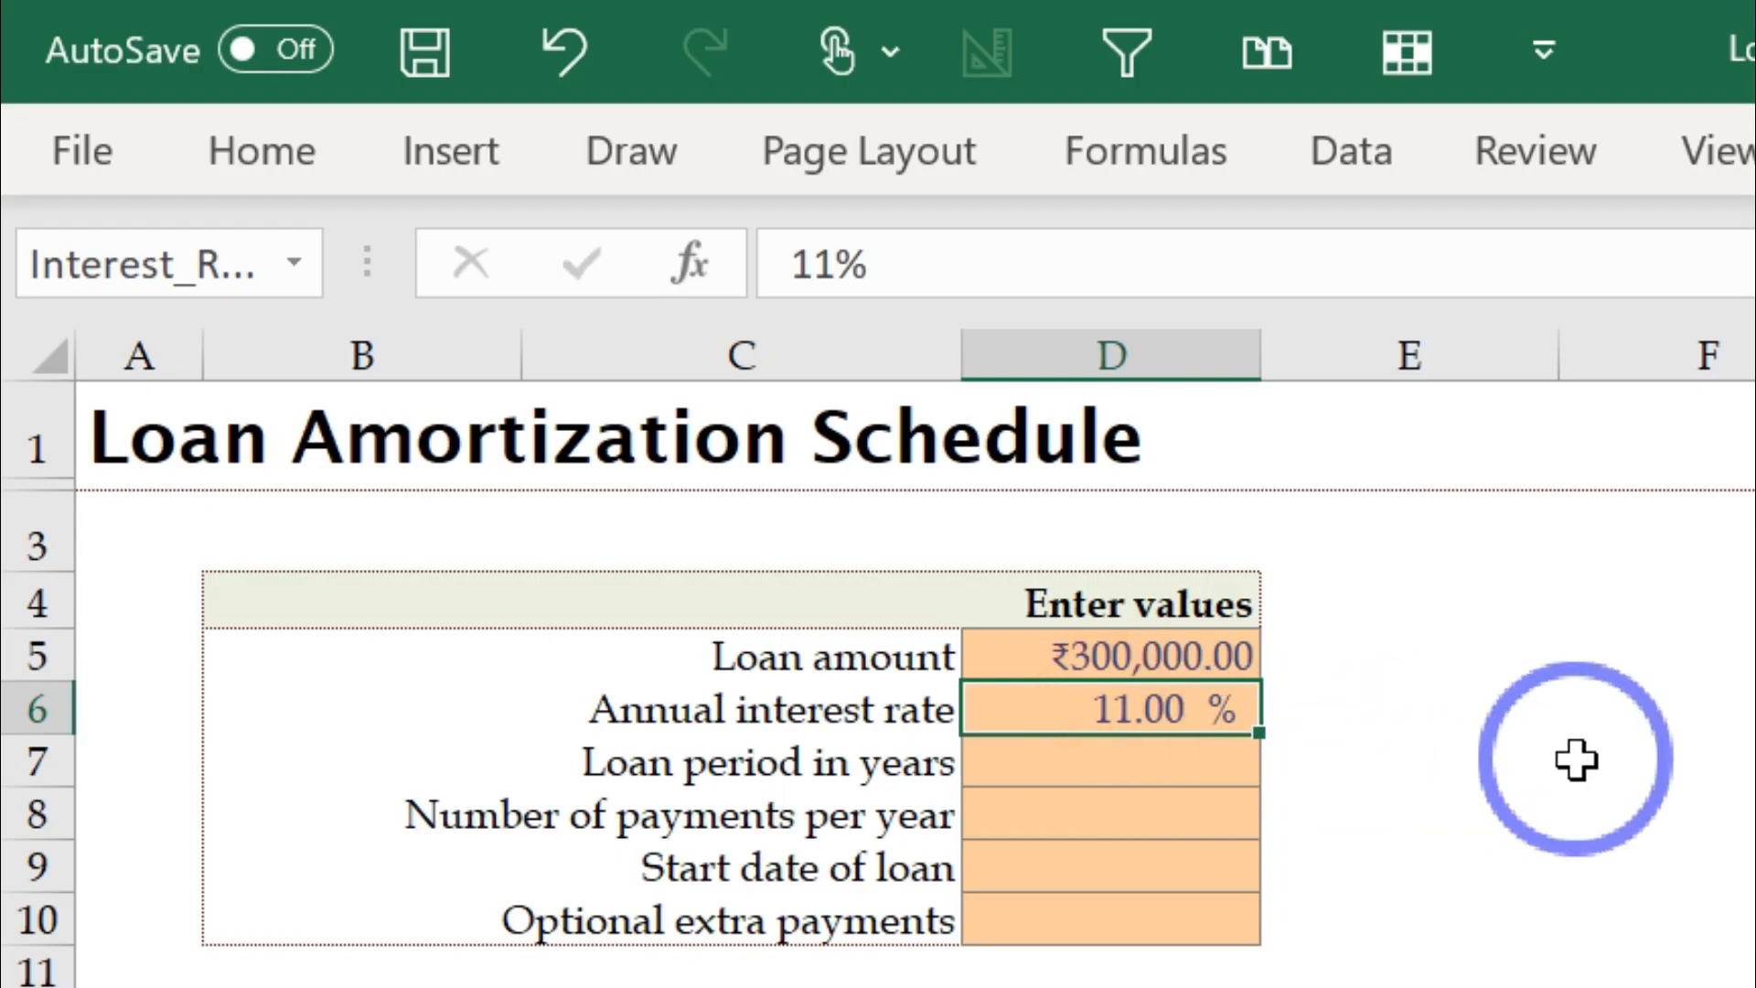
Step: Set the loan period to 3 years and the number of payments per year to 12
key("Down")
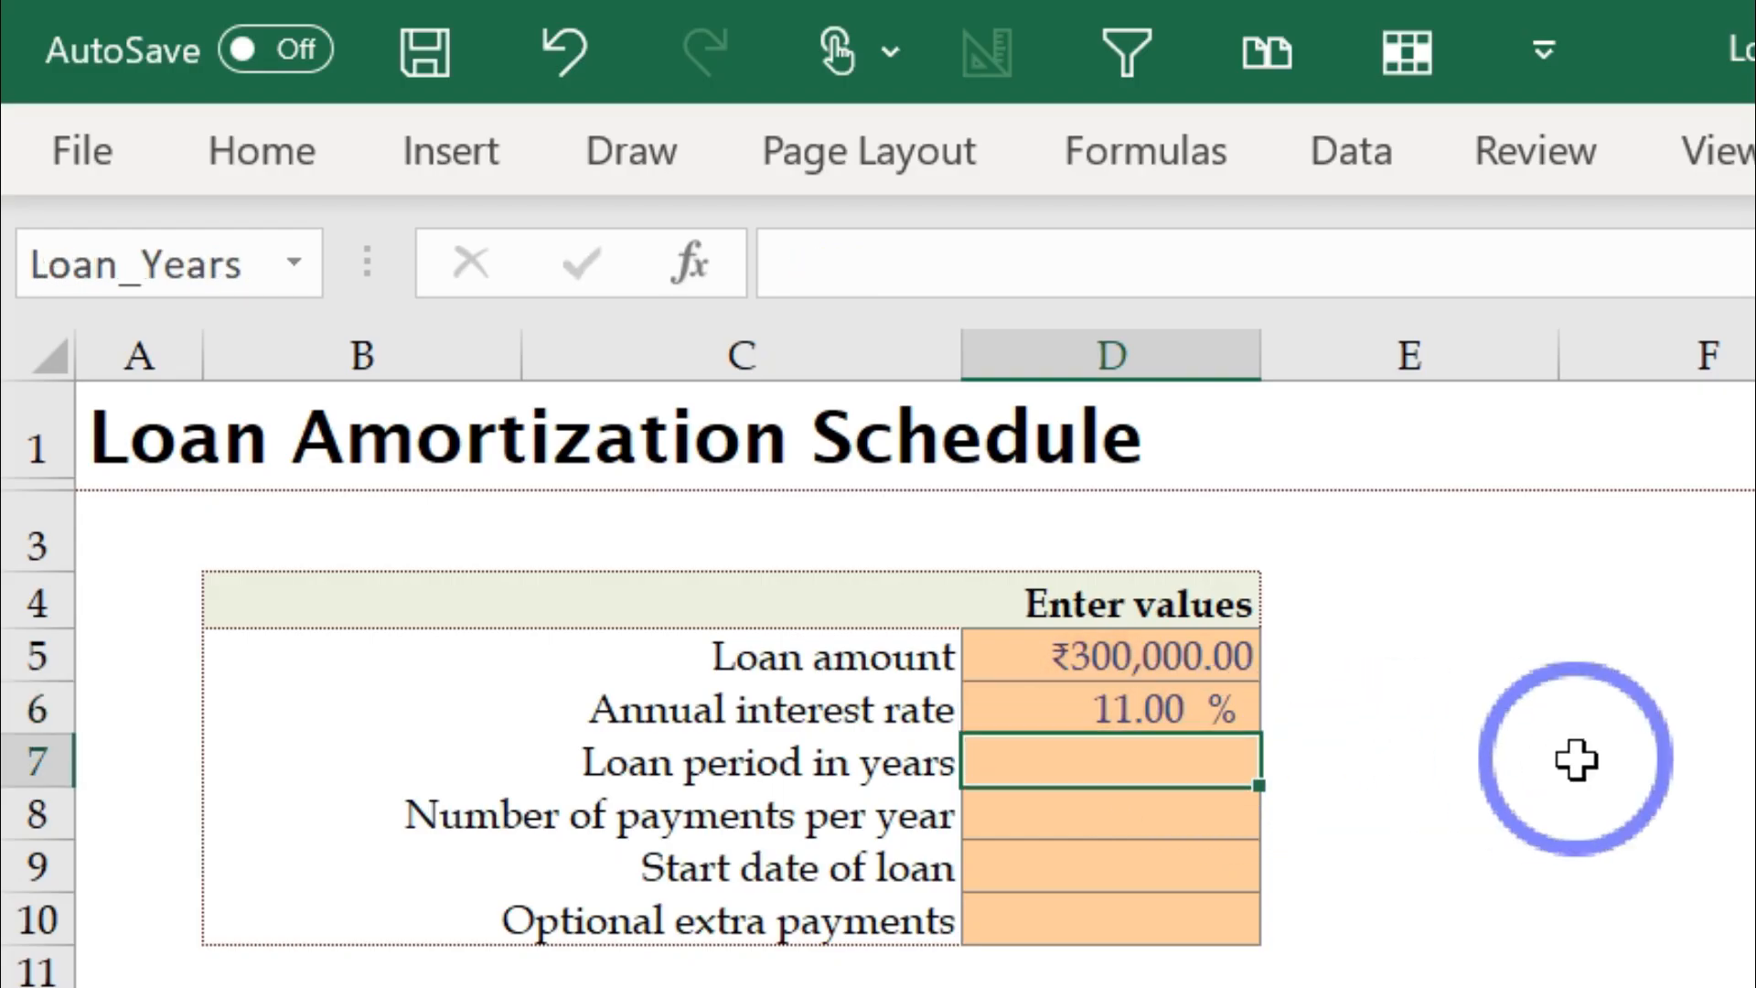
type("3")
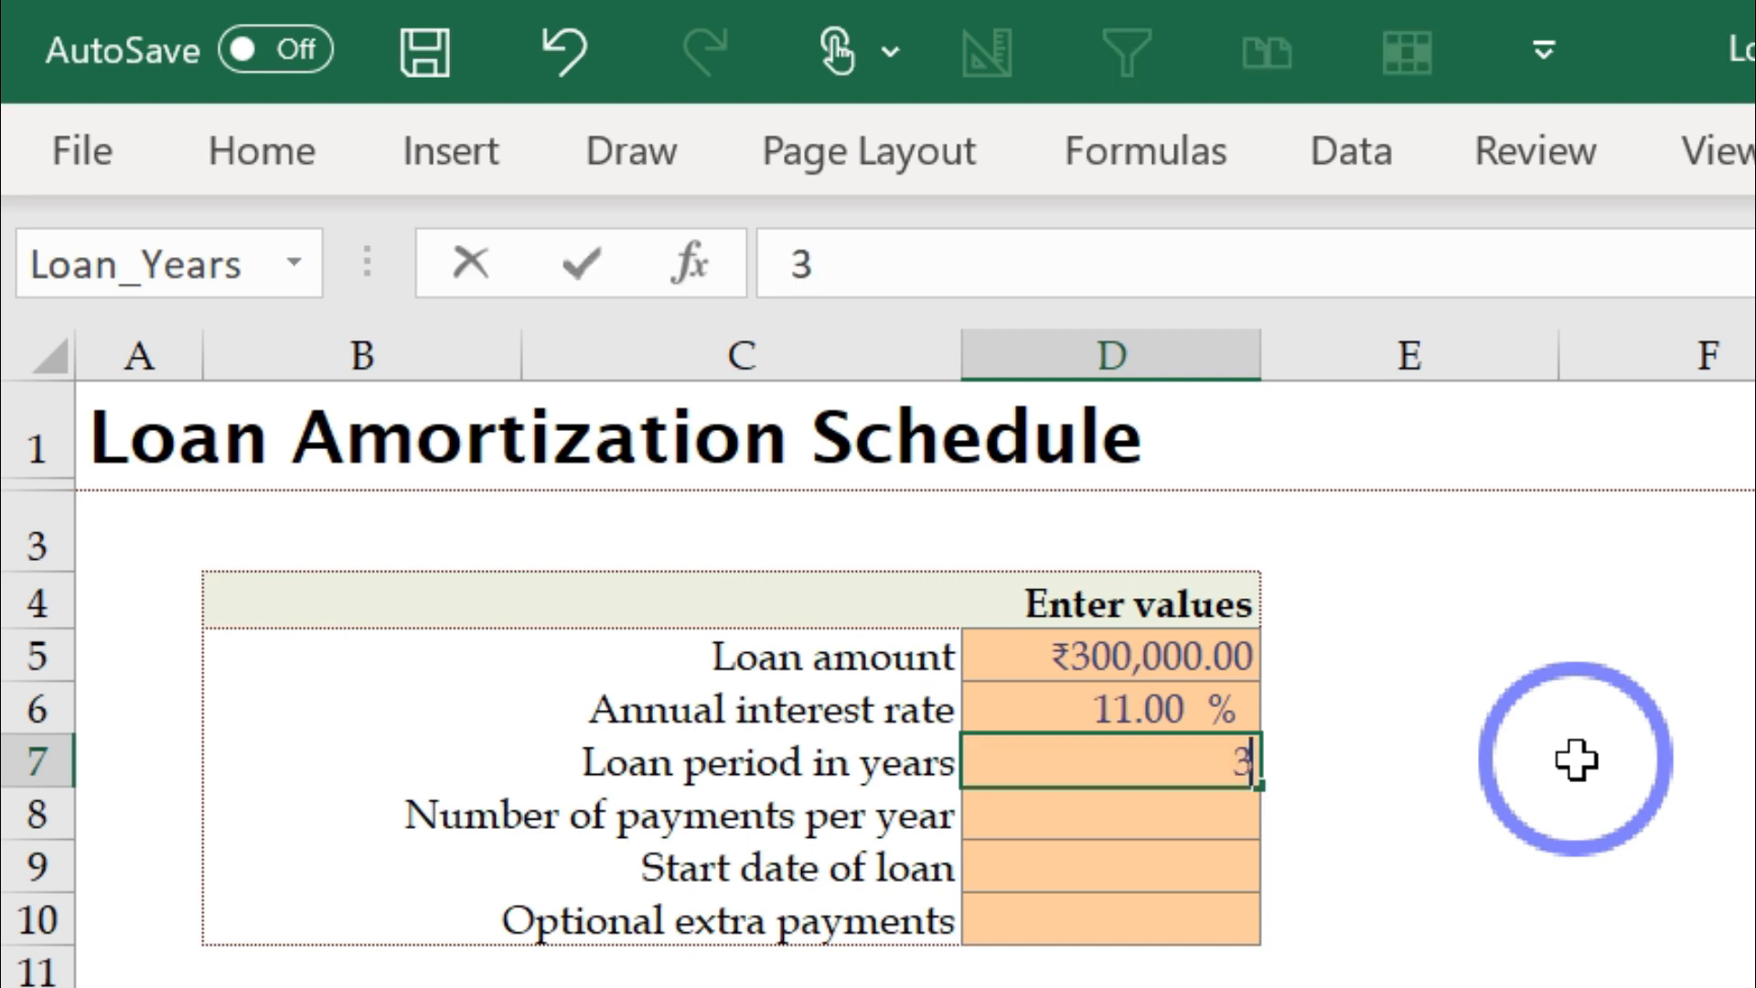
key("Return")
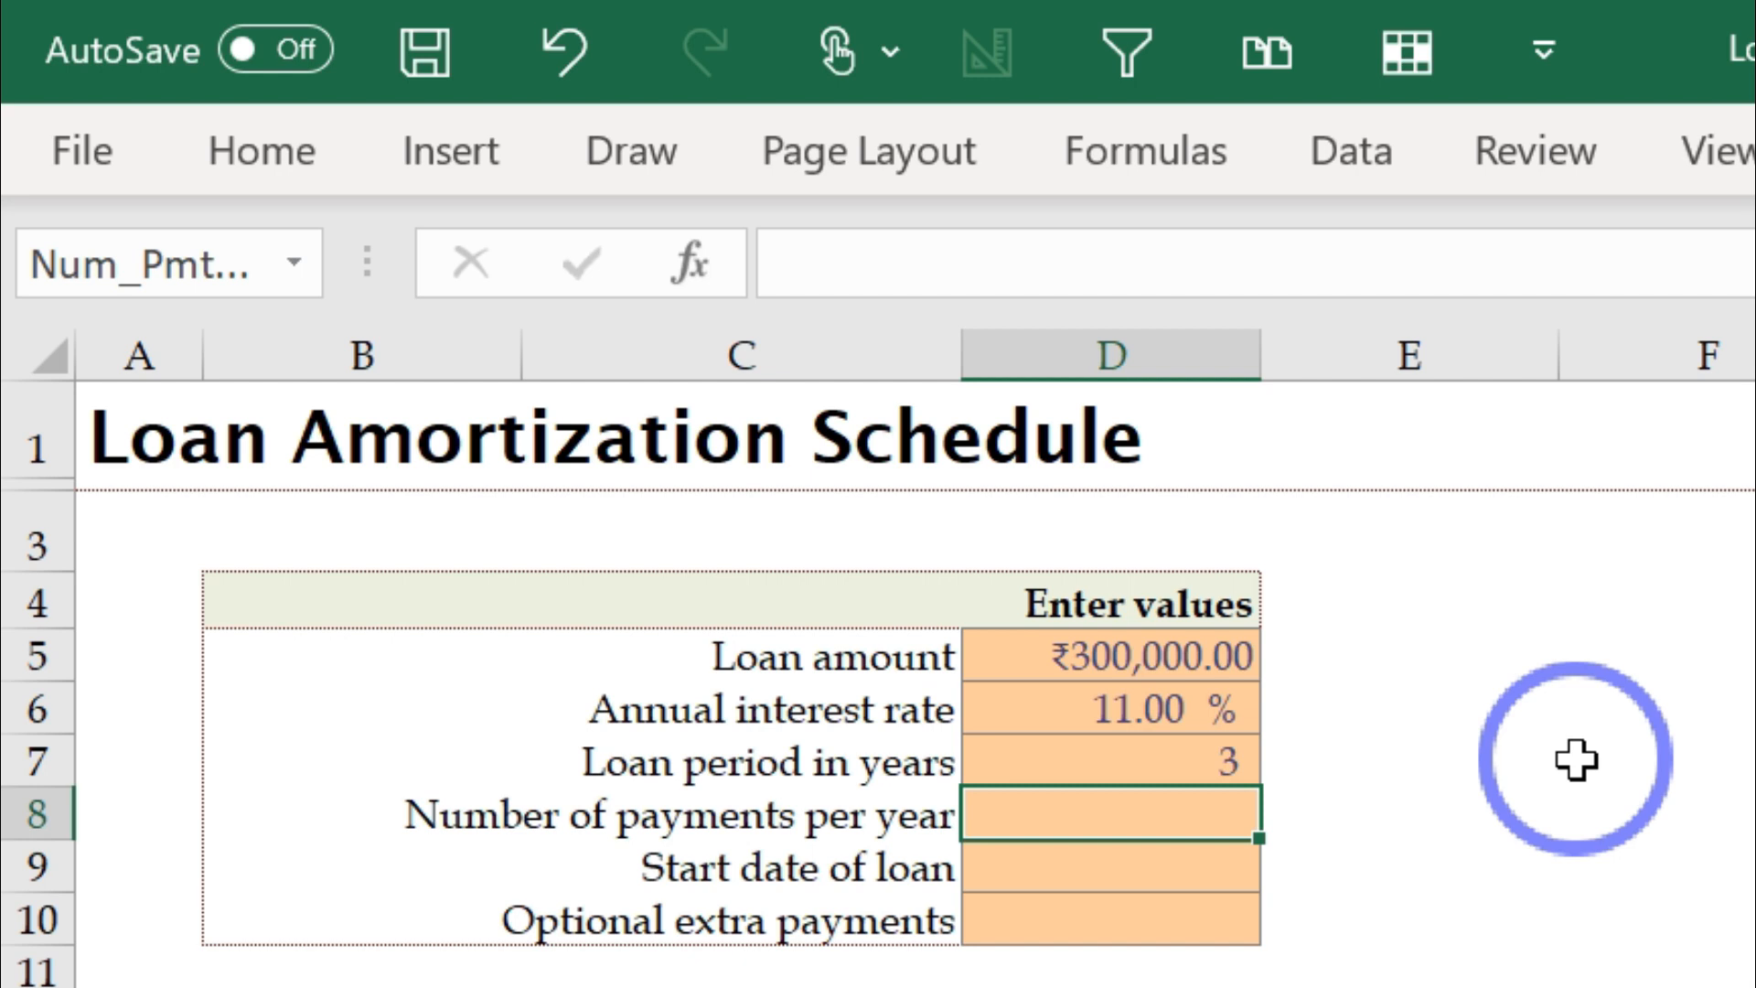
type("12")
key("Return")
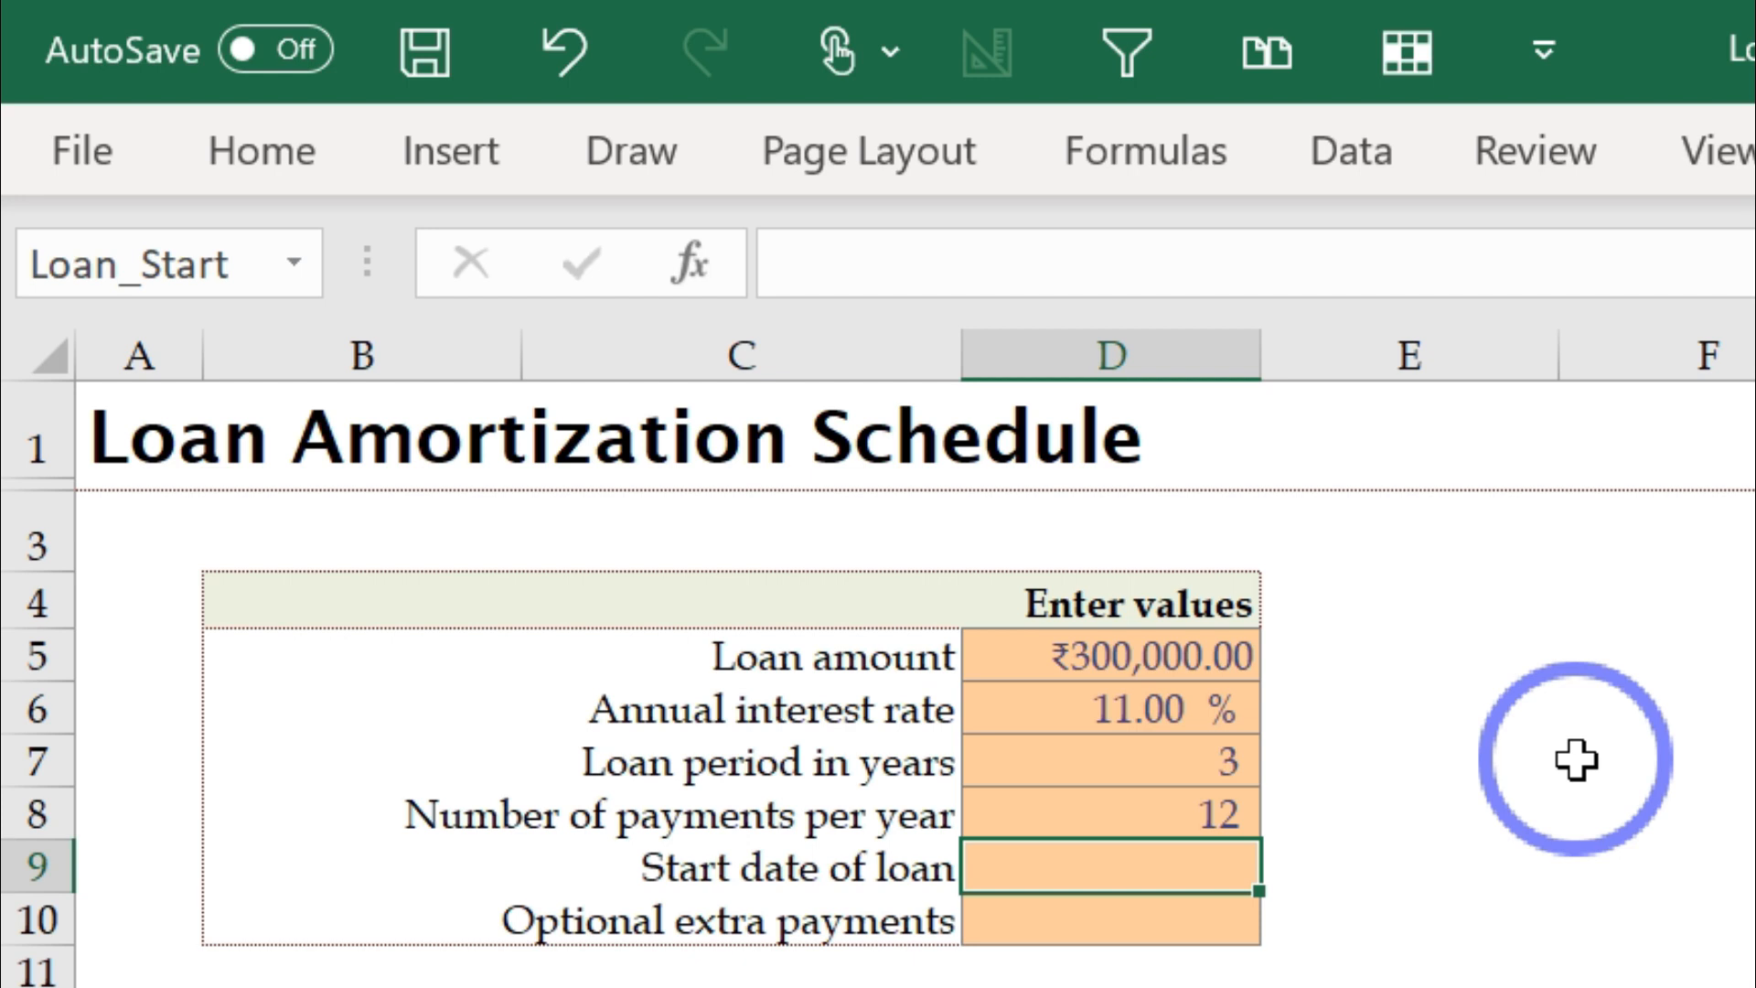
Step: Enter 1/1/2021 as the start date of the loan and look over the generated schedule
type("1")
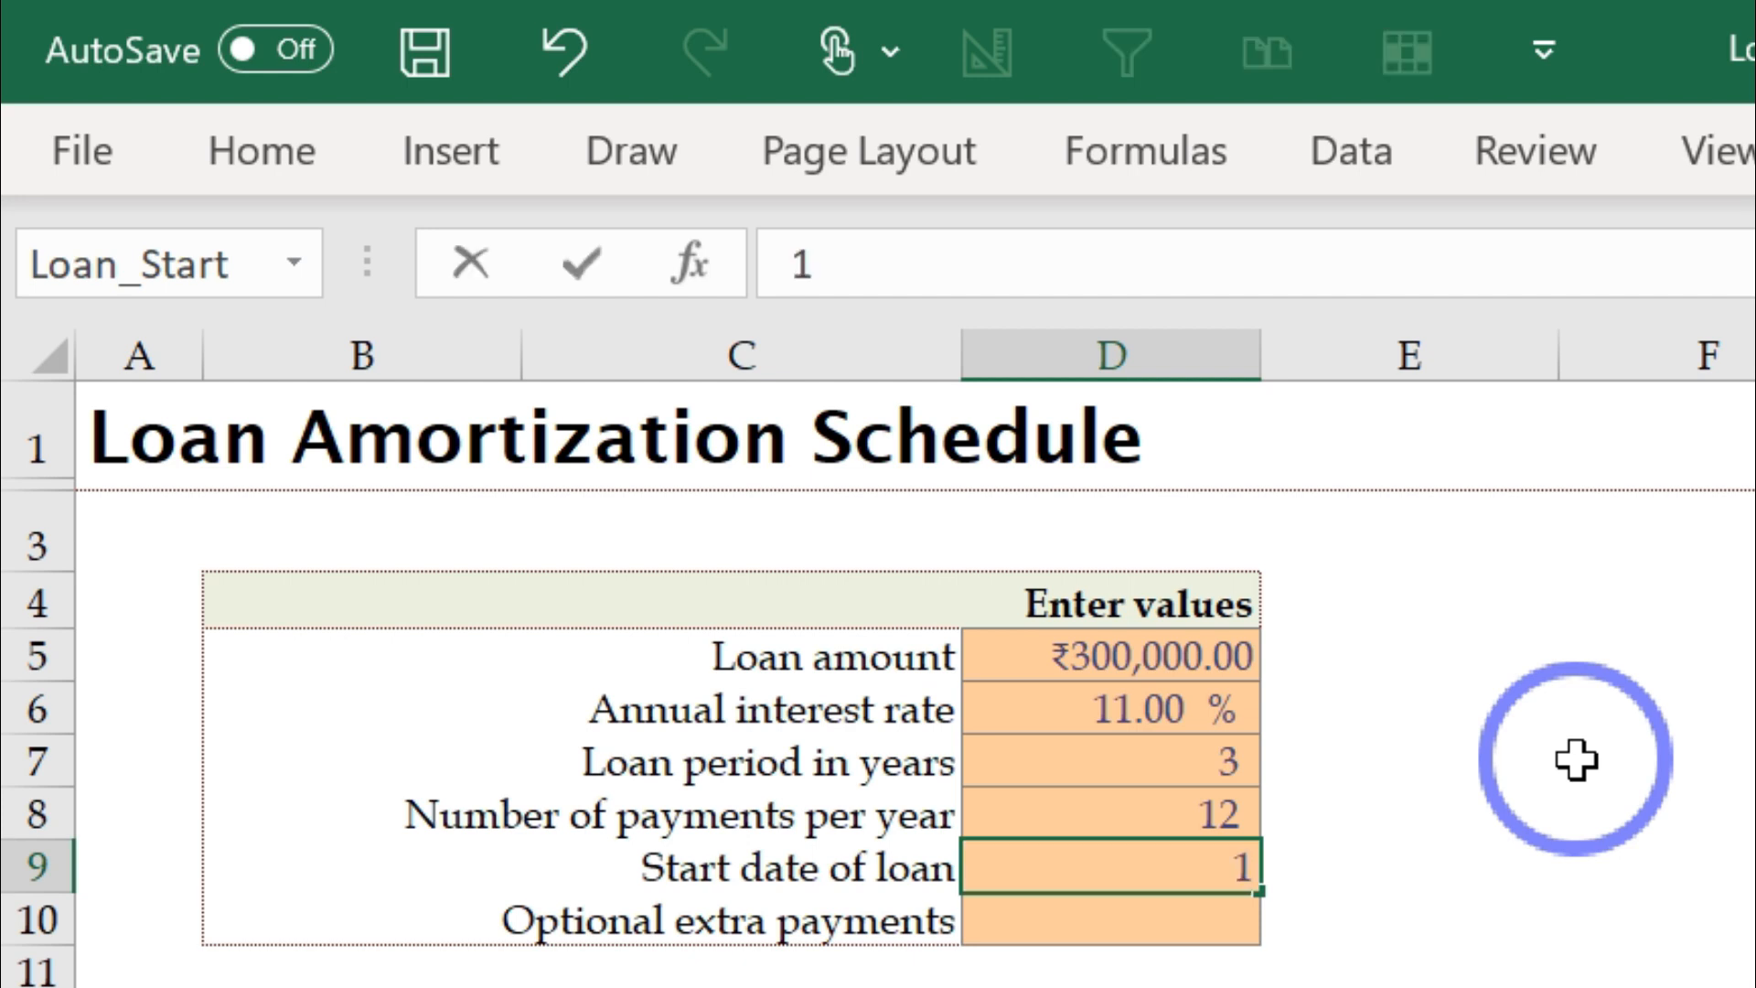
type("/1/2021")
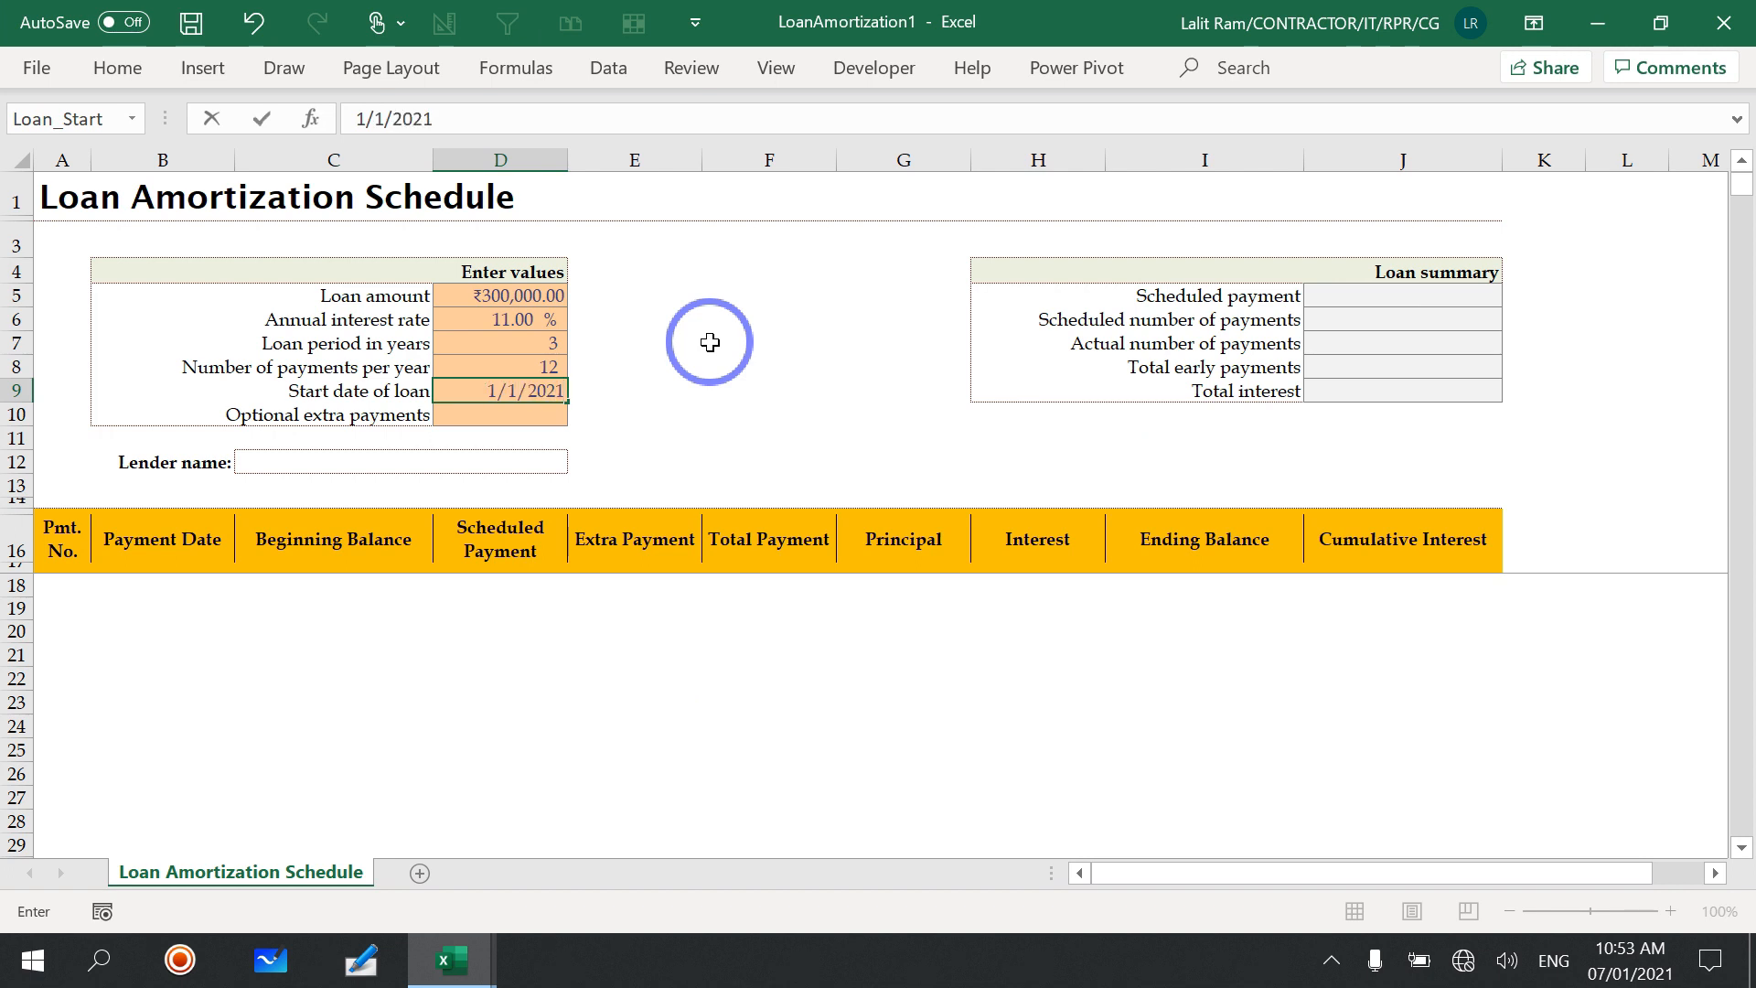
key("Return")
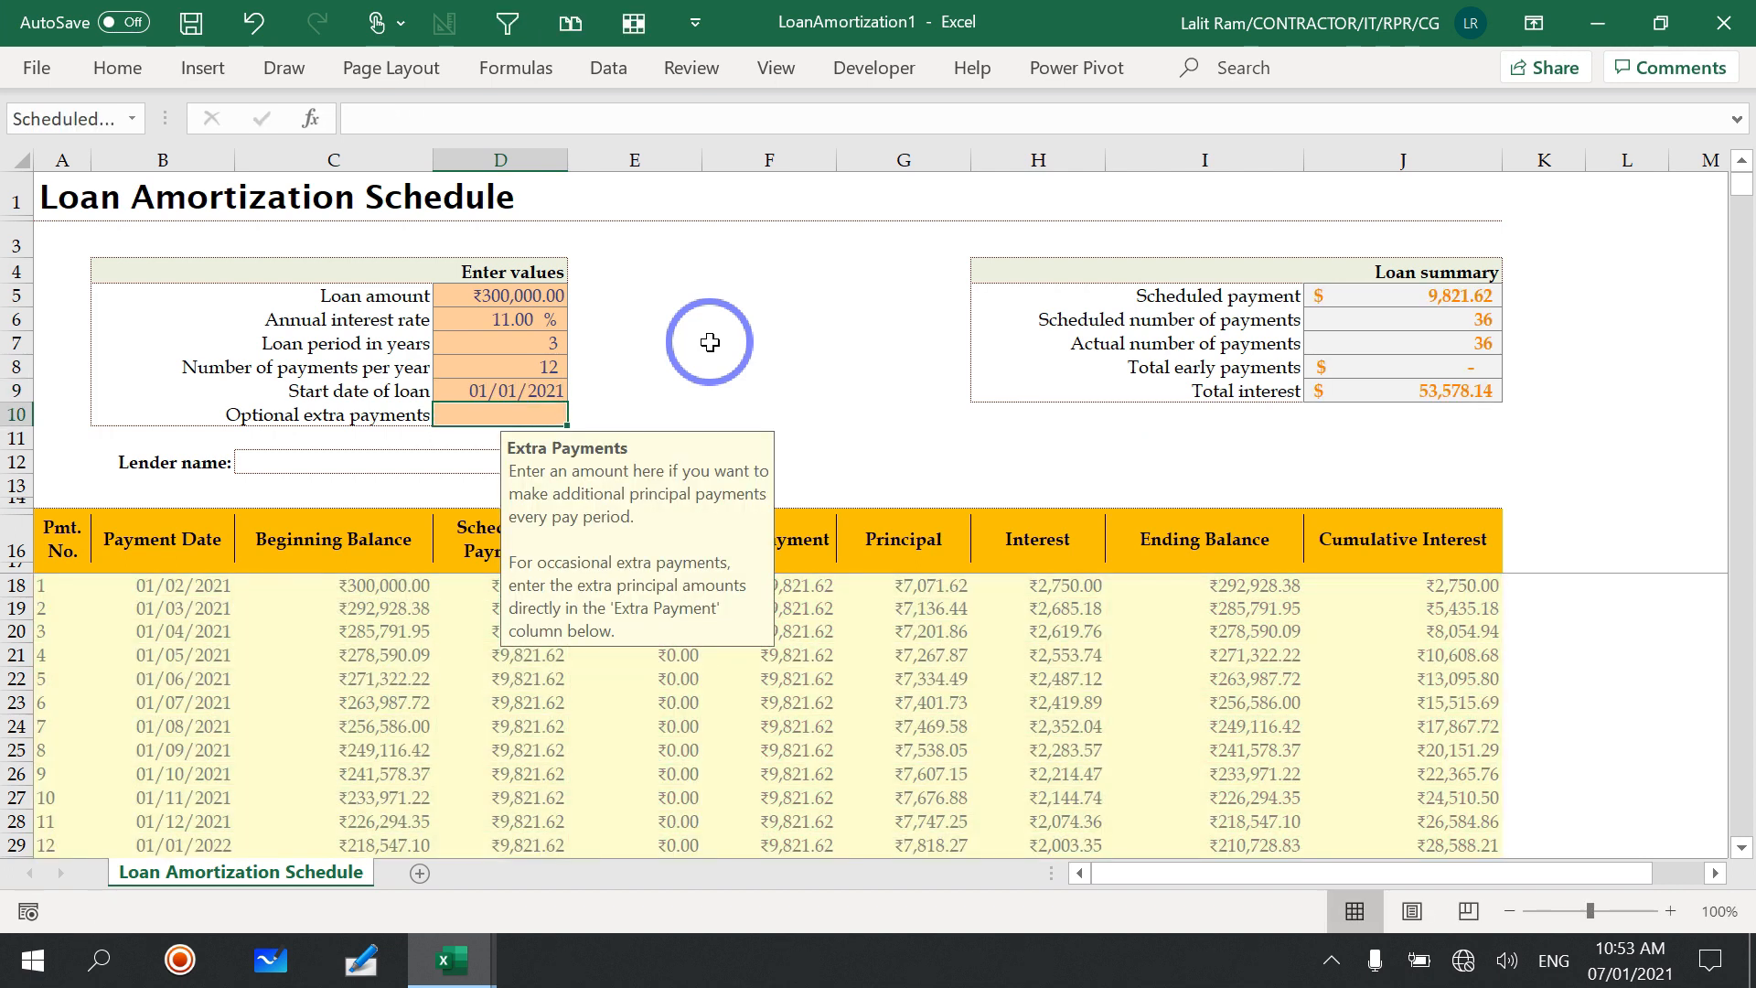
scroll(1046, 727, "down", 8)
scroll(1043, 727, "up", 8)
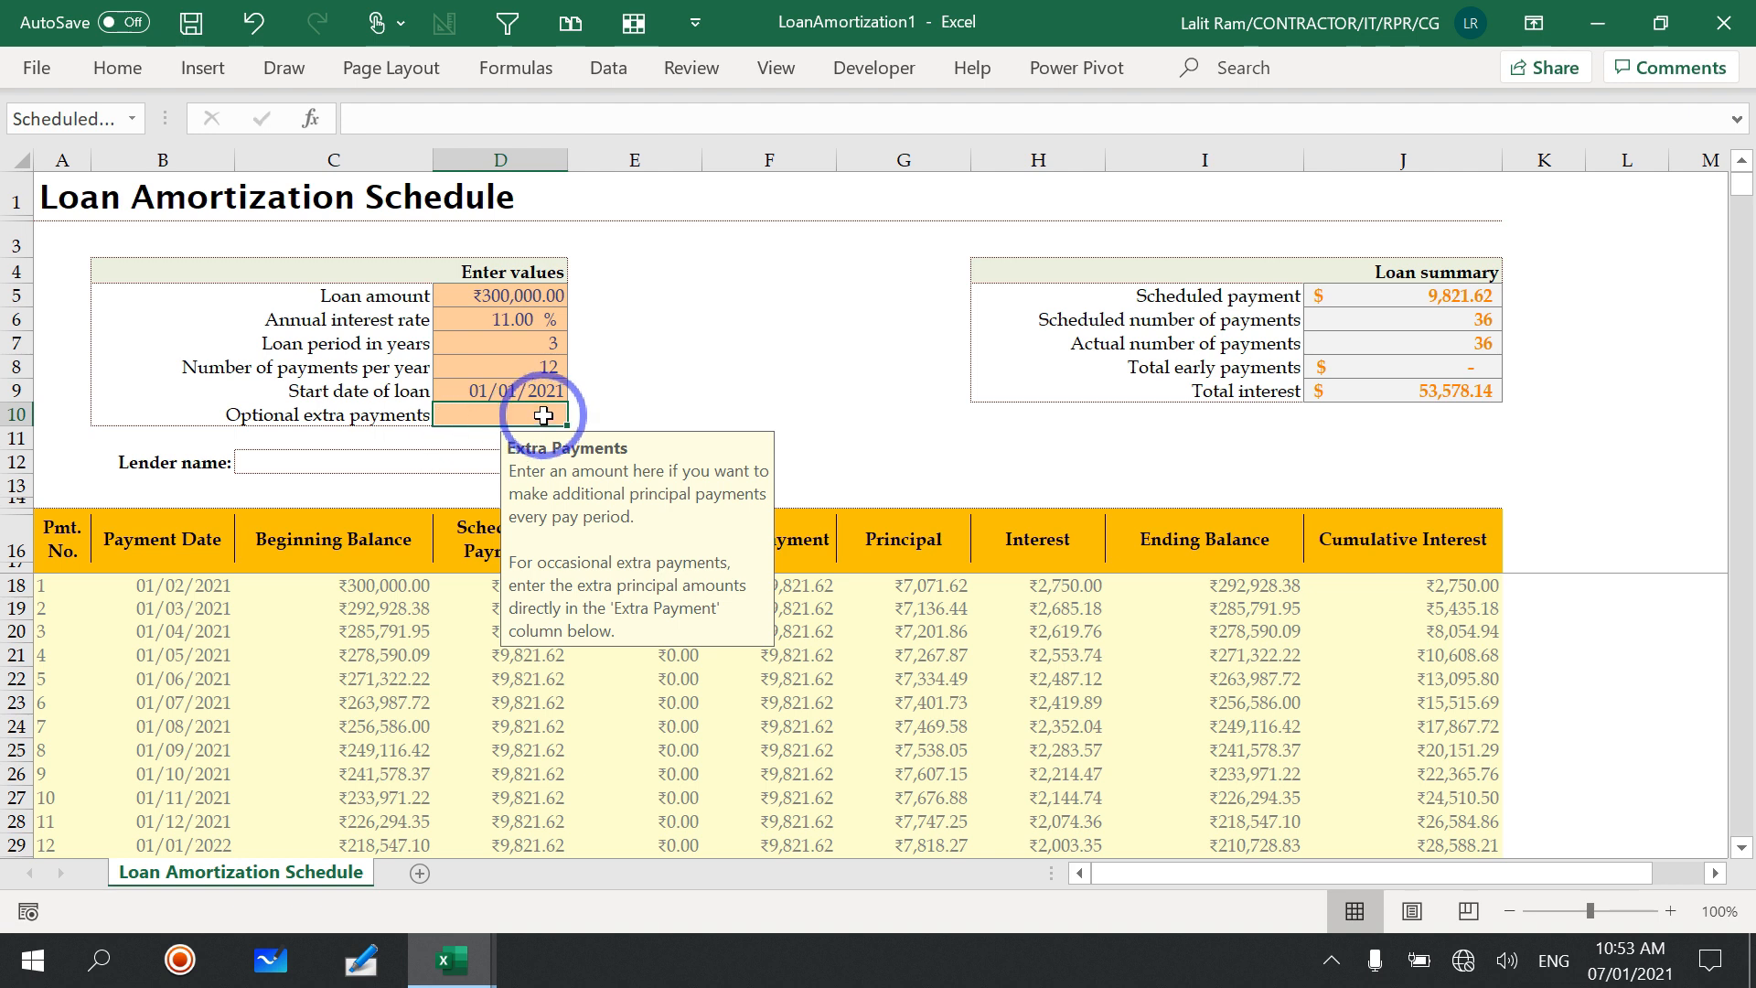
Step: Enter abc as the lender name
left_click(323, 462)
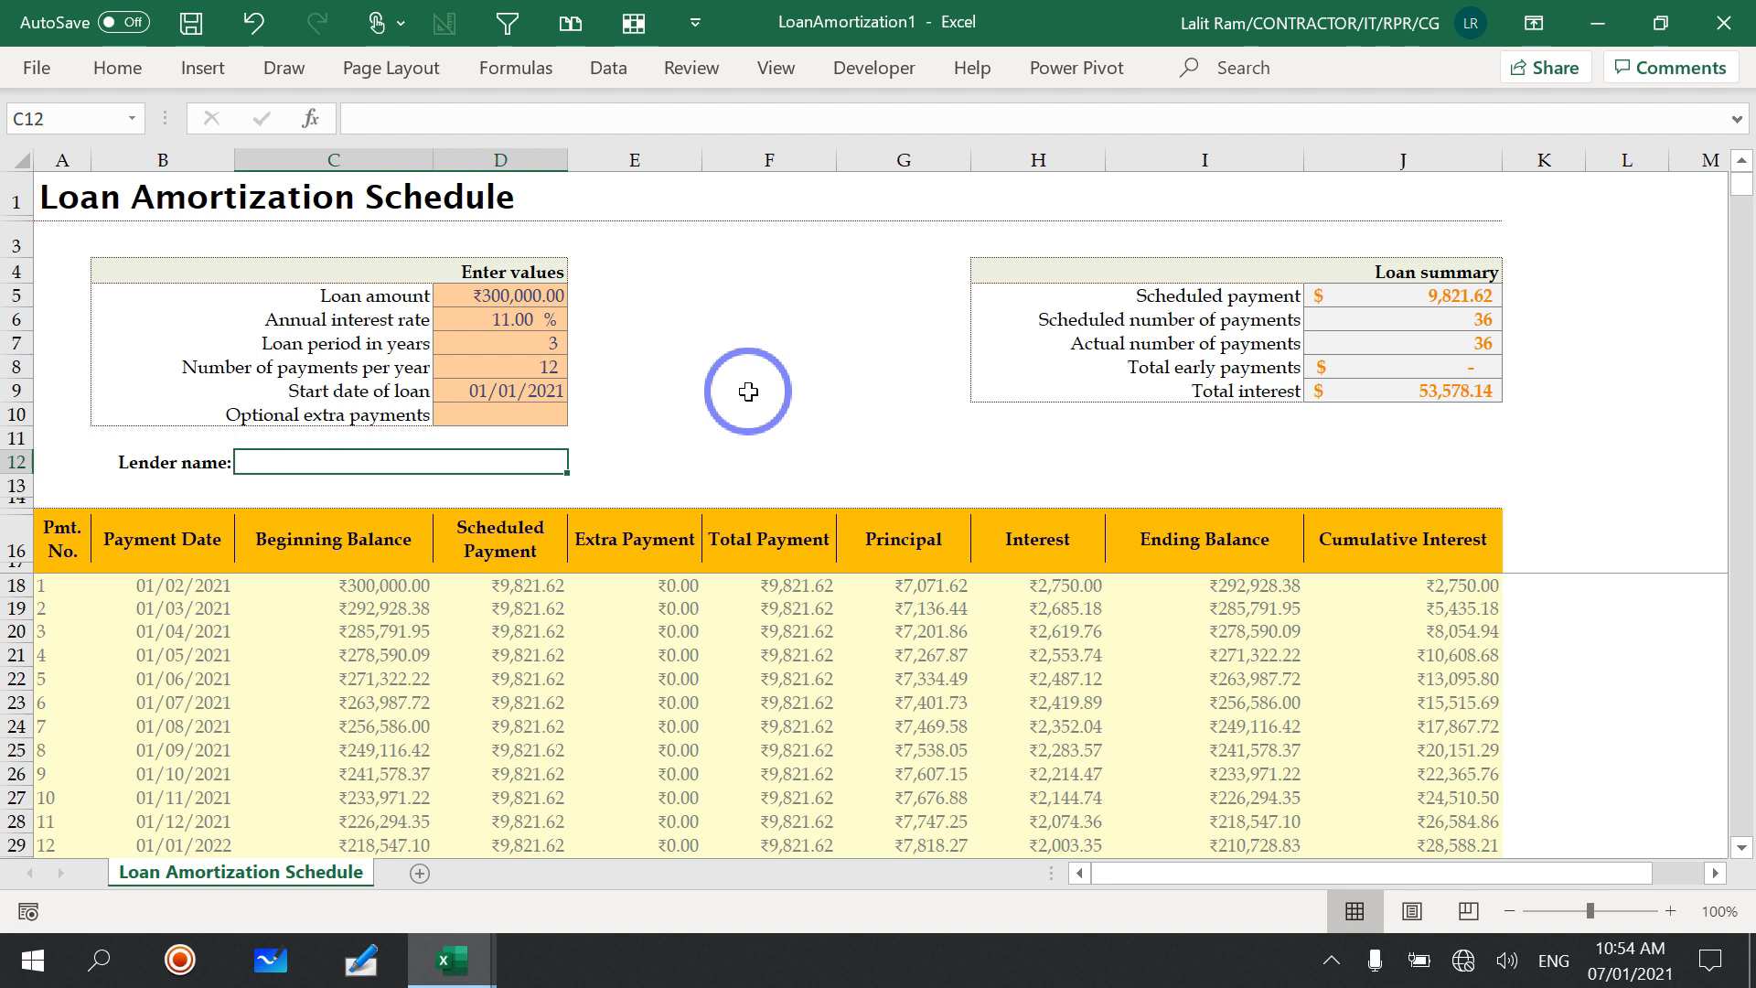
type("abc")
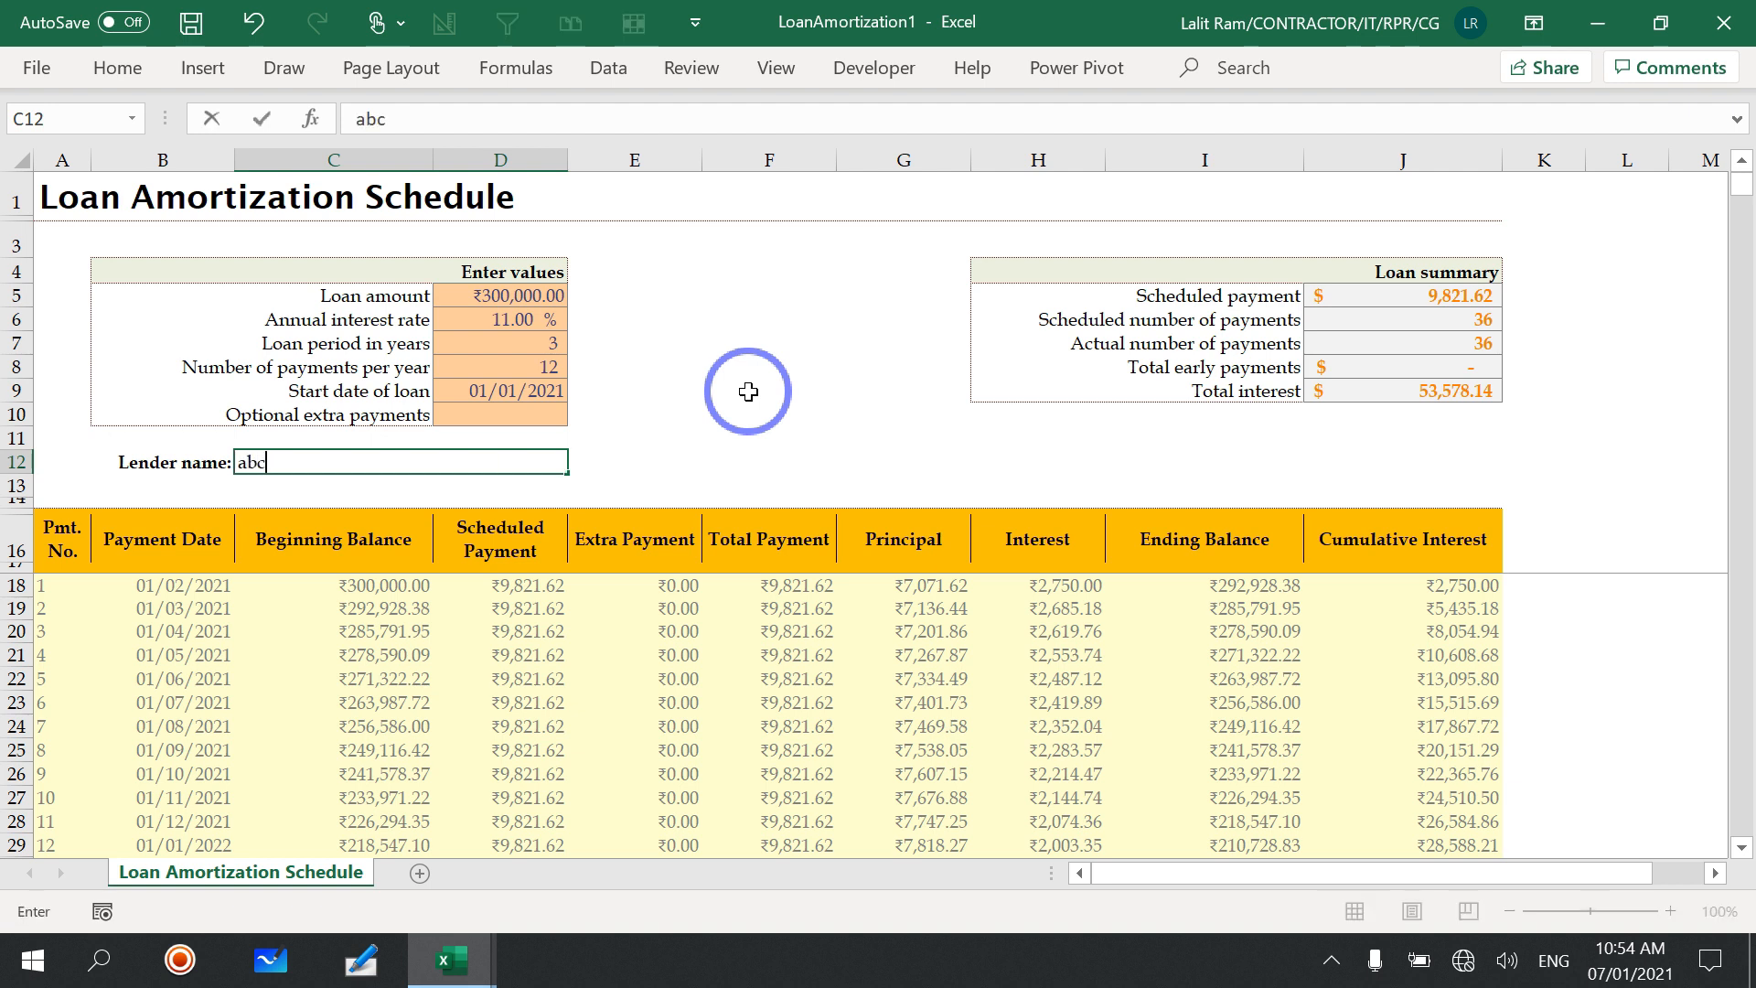
key("Return")
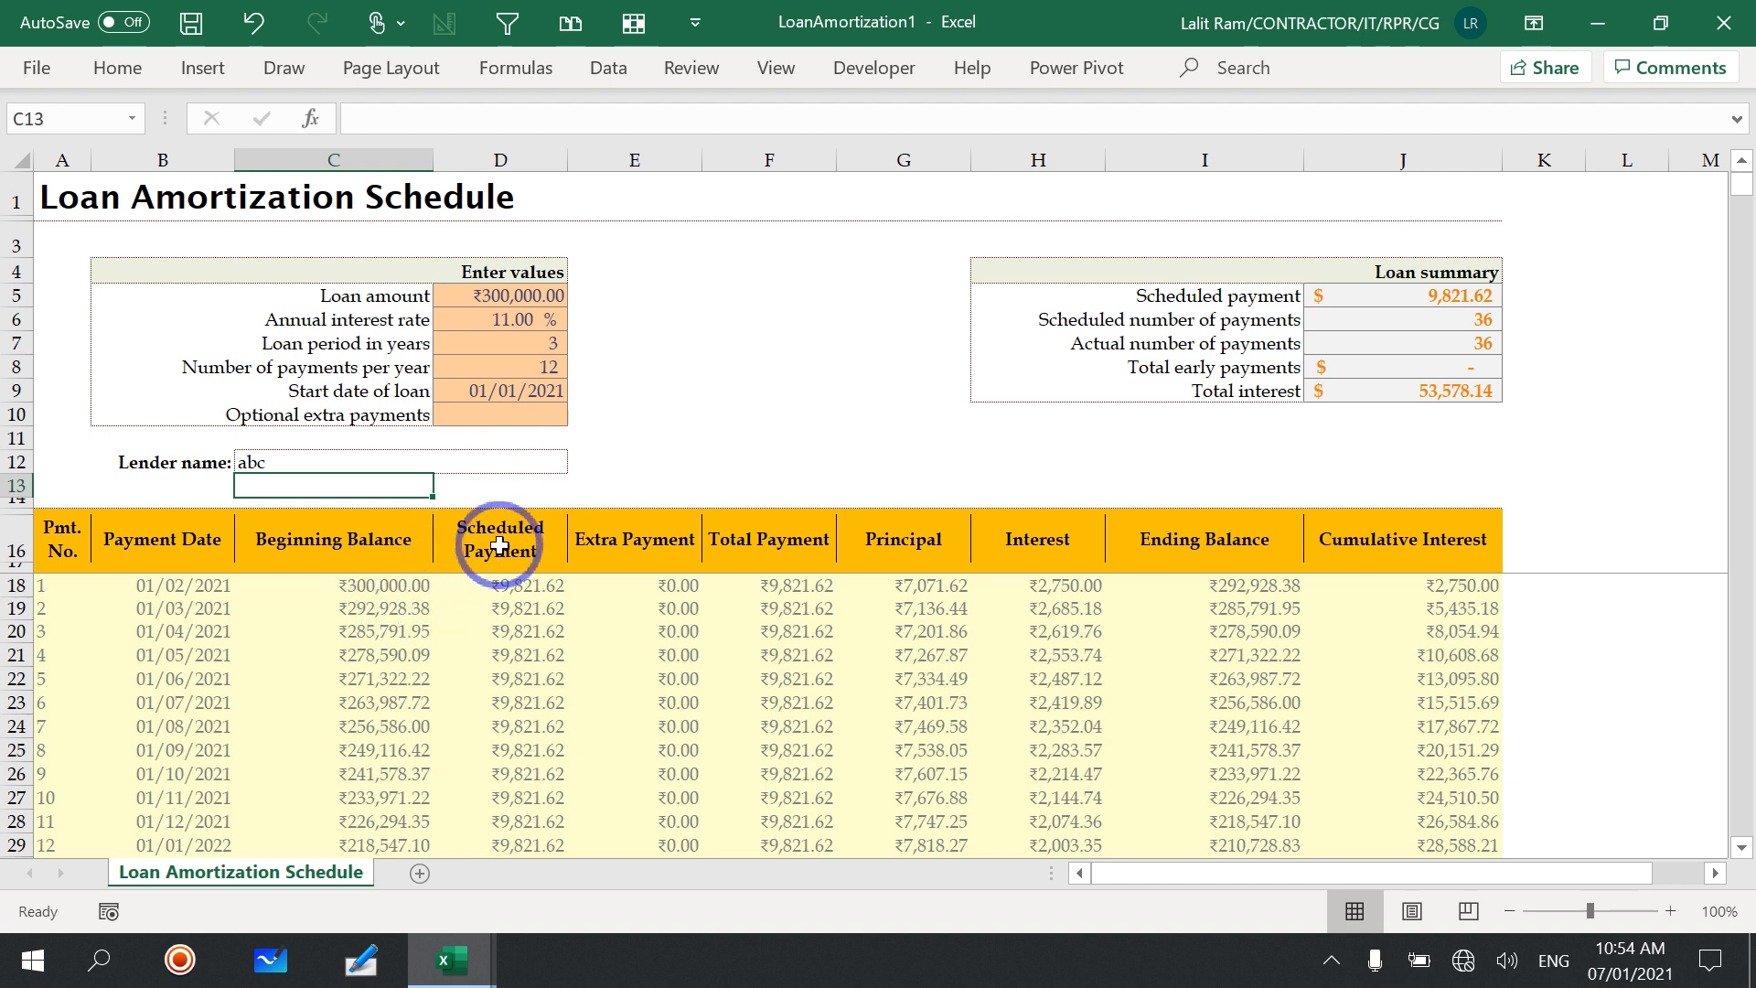
Step: Examine the scheduled payment in the first schedule row and the loan summary, and check the schedule's final payment row
left_click(492, 586)
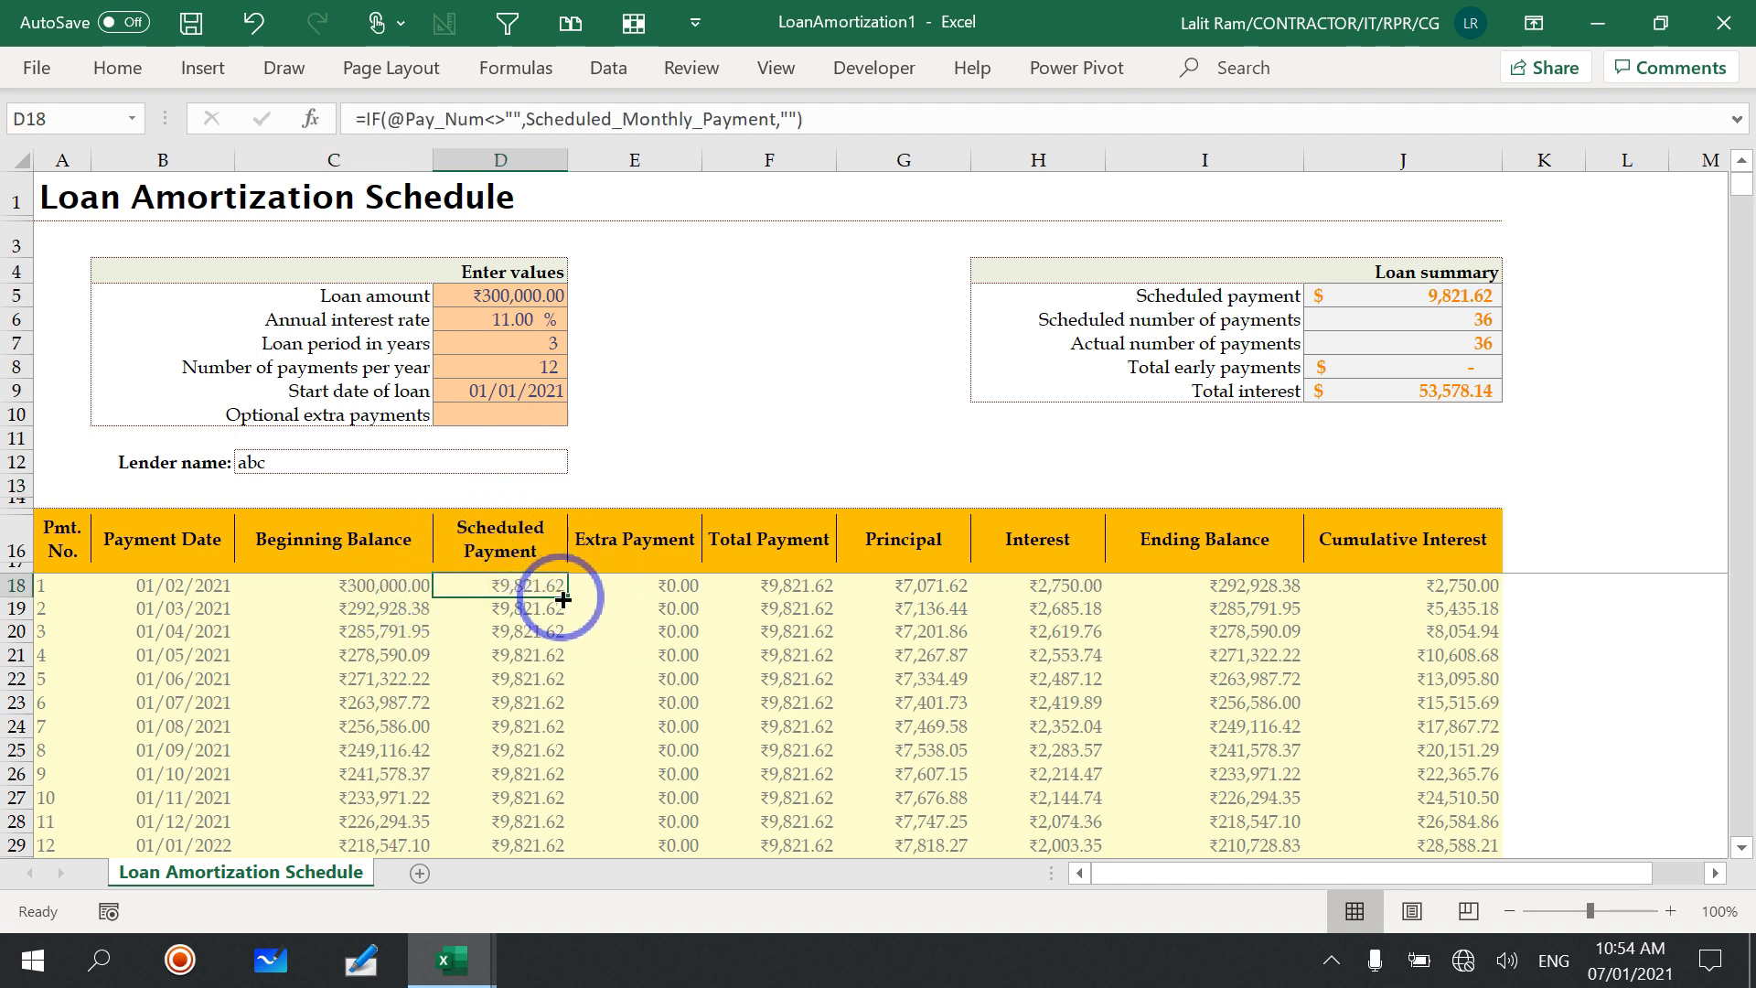
left_click(1372, 311)
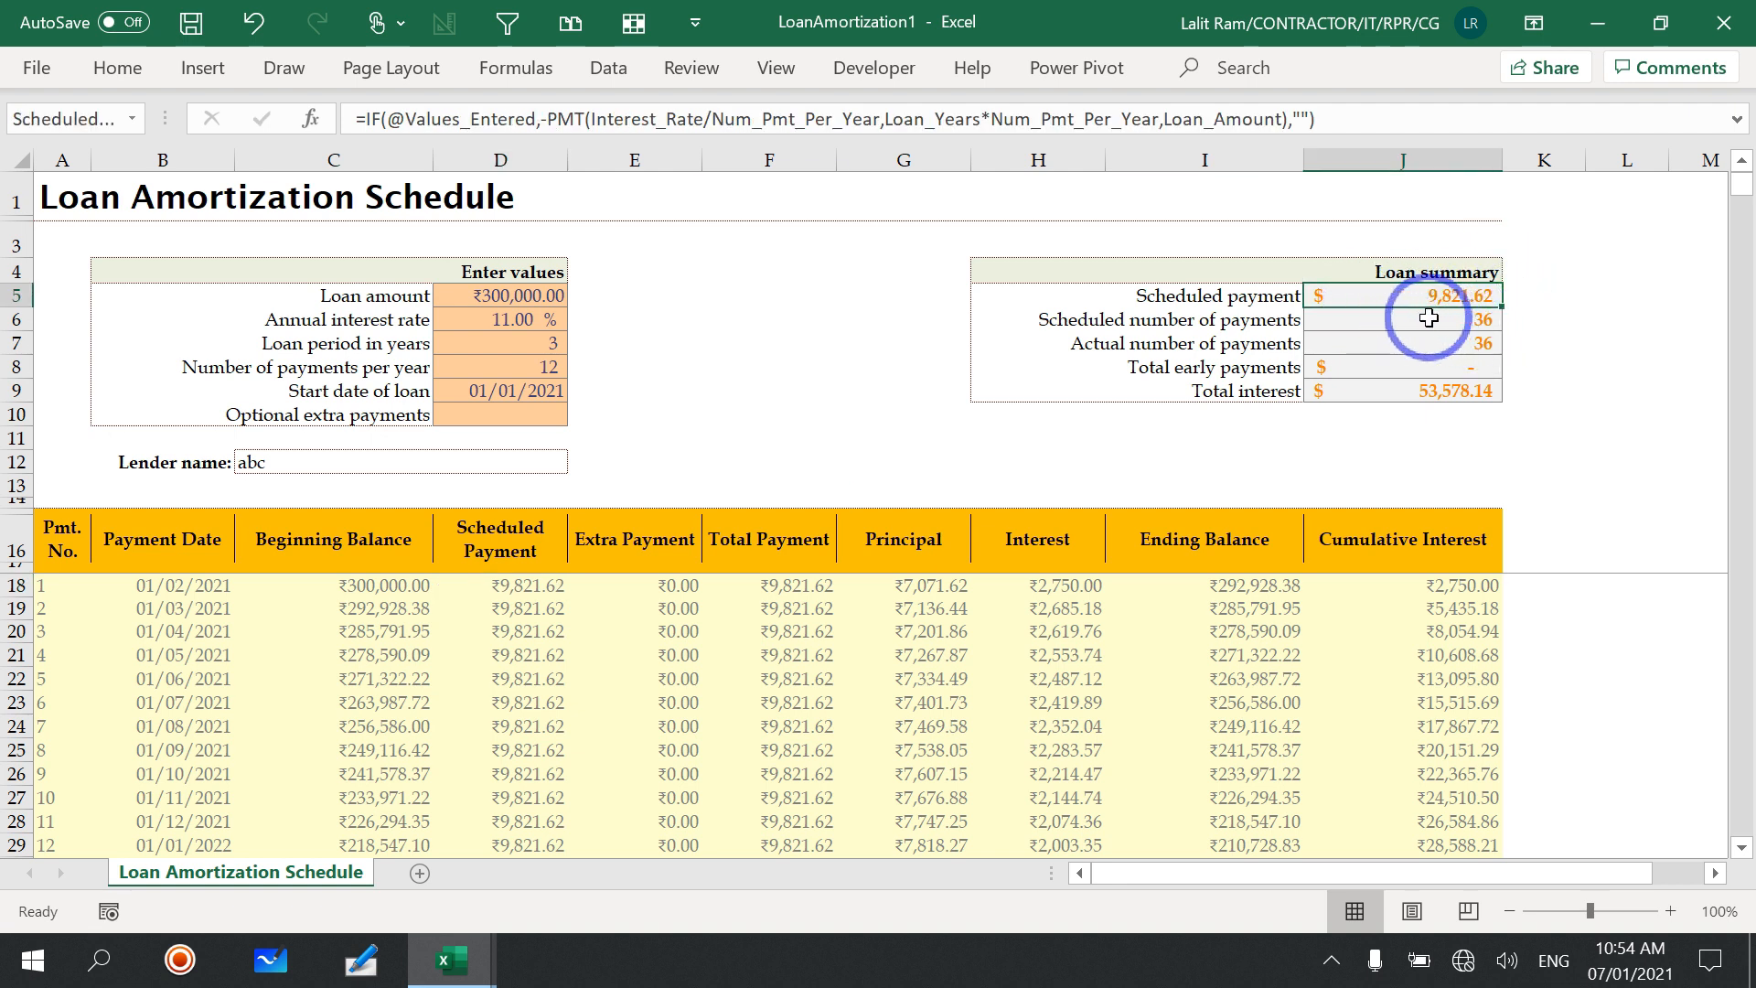
scroll(796, 667, "down", 9)
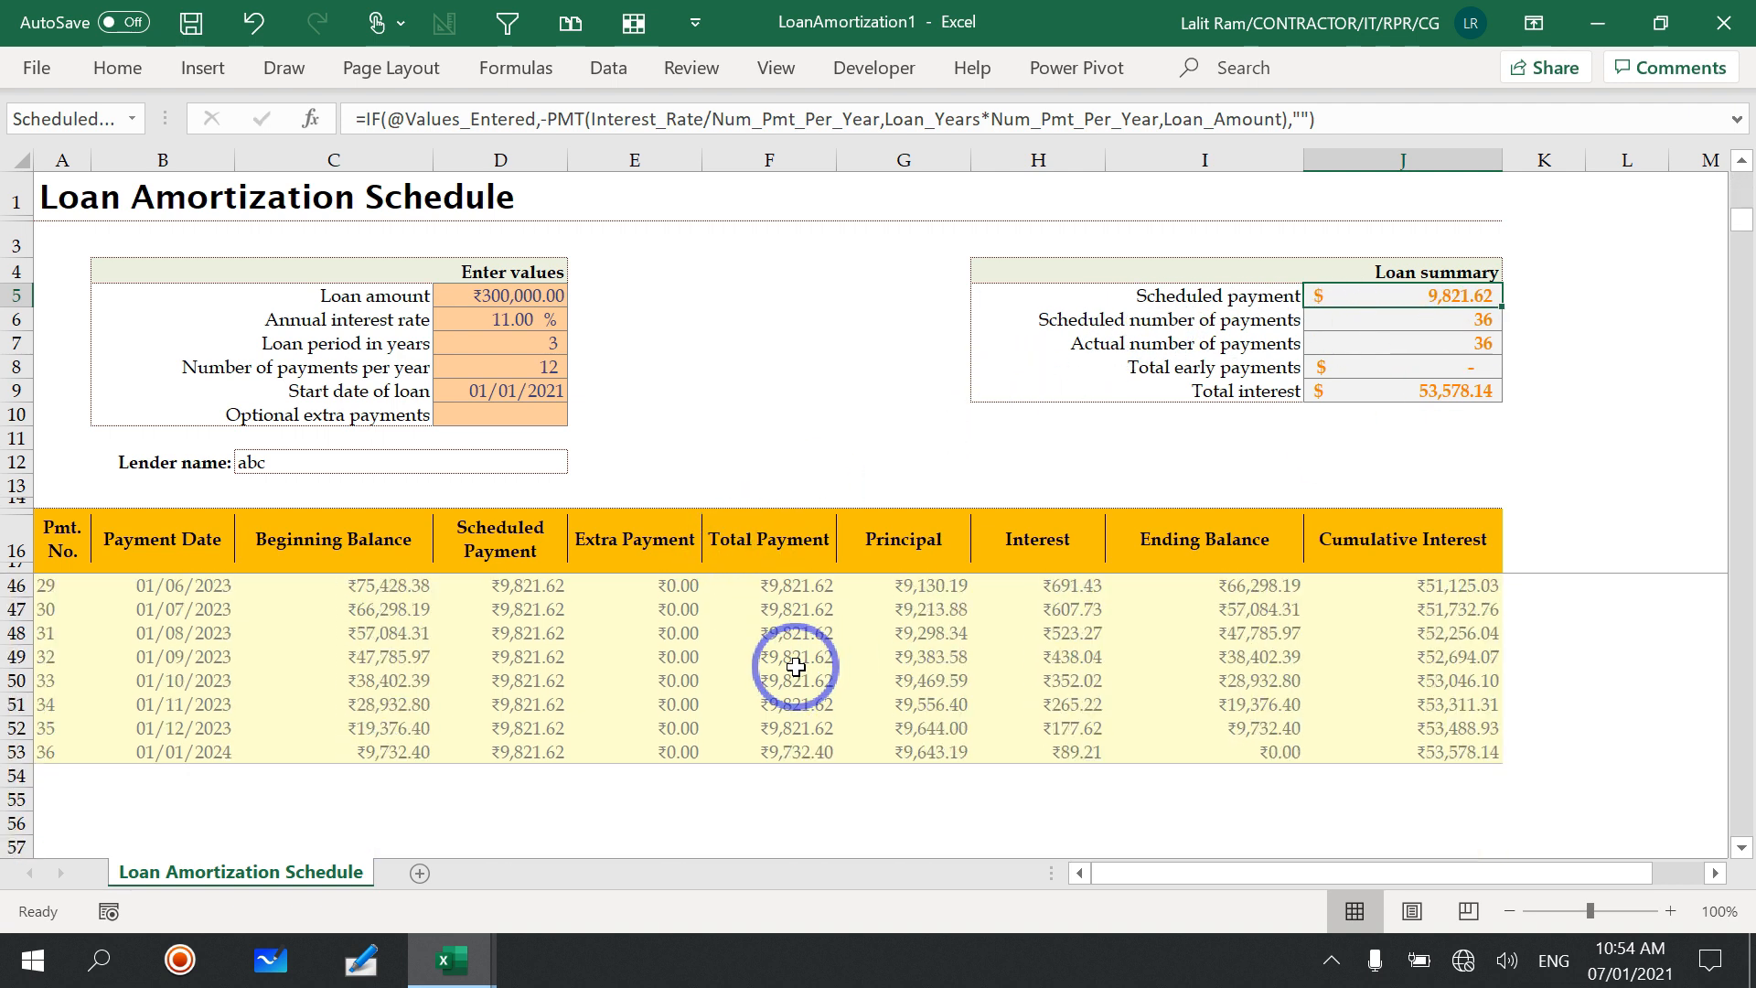
left_click(21, 752)
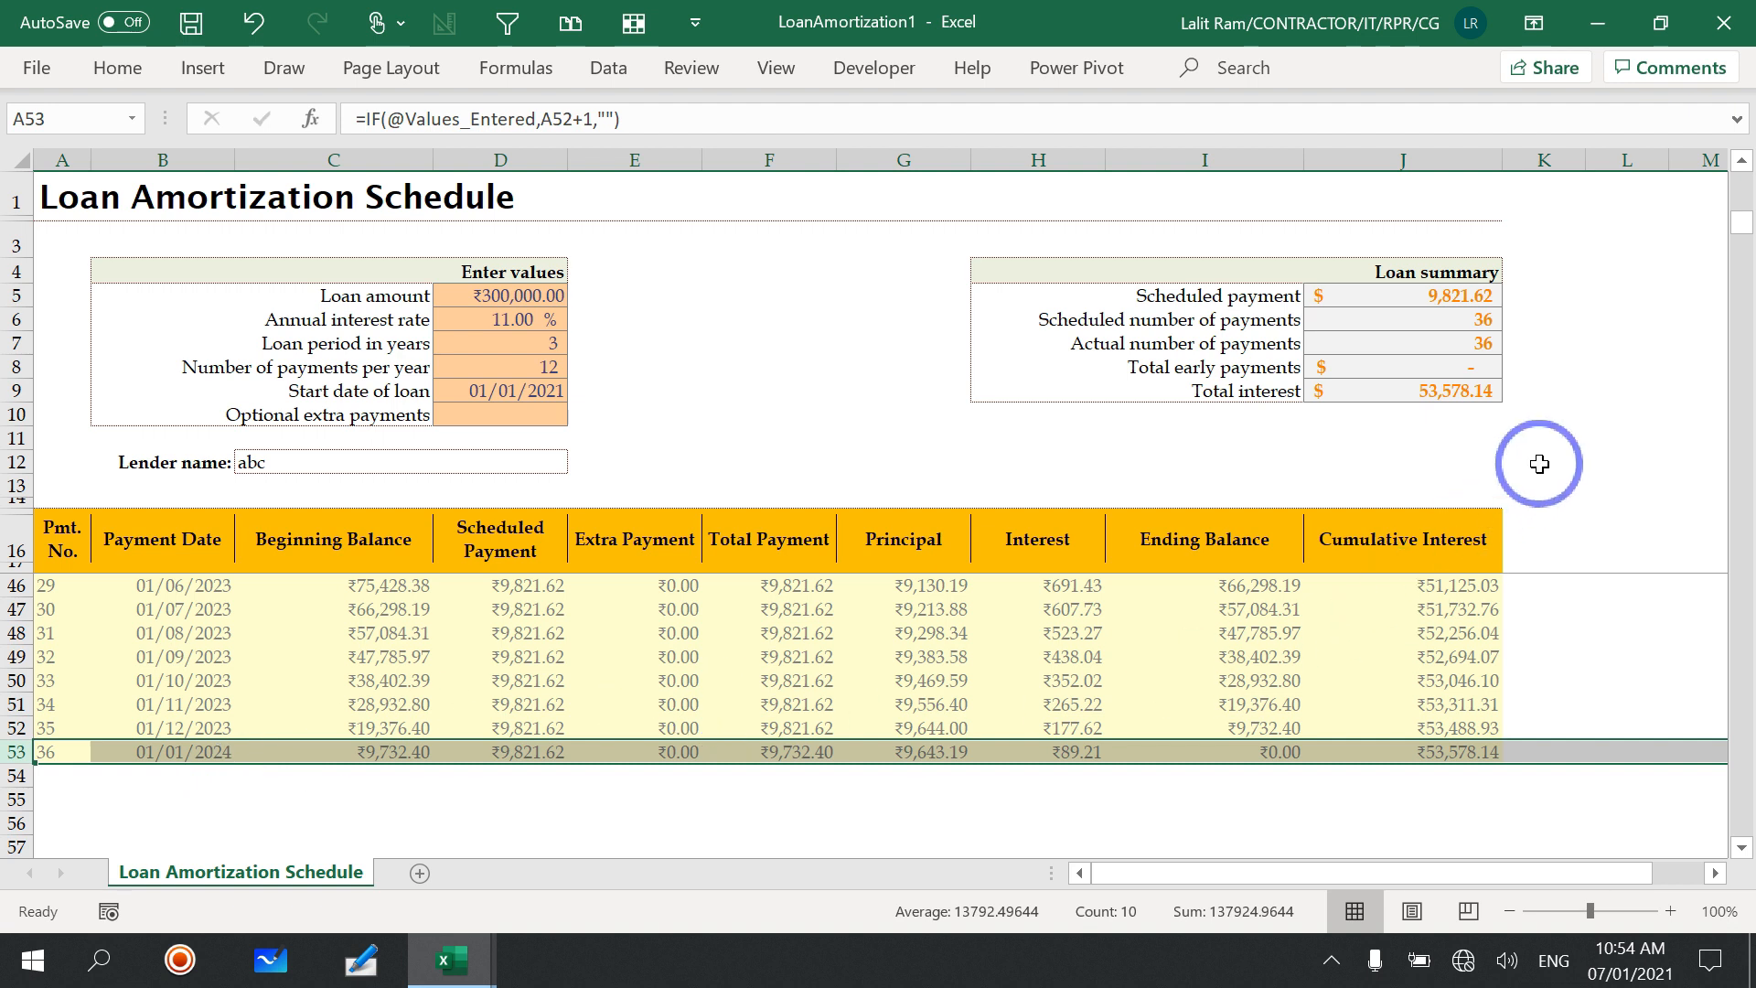
Step: Change the loan period to 2 years
left_click(544, 343)
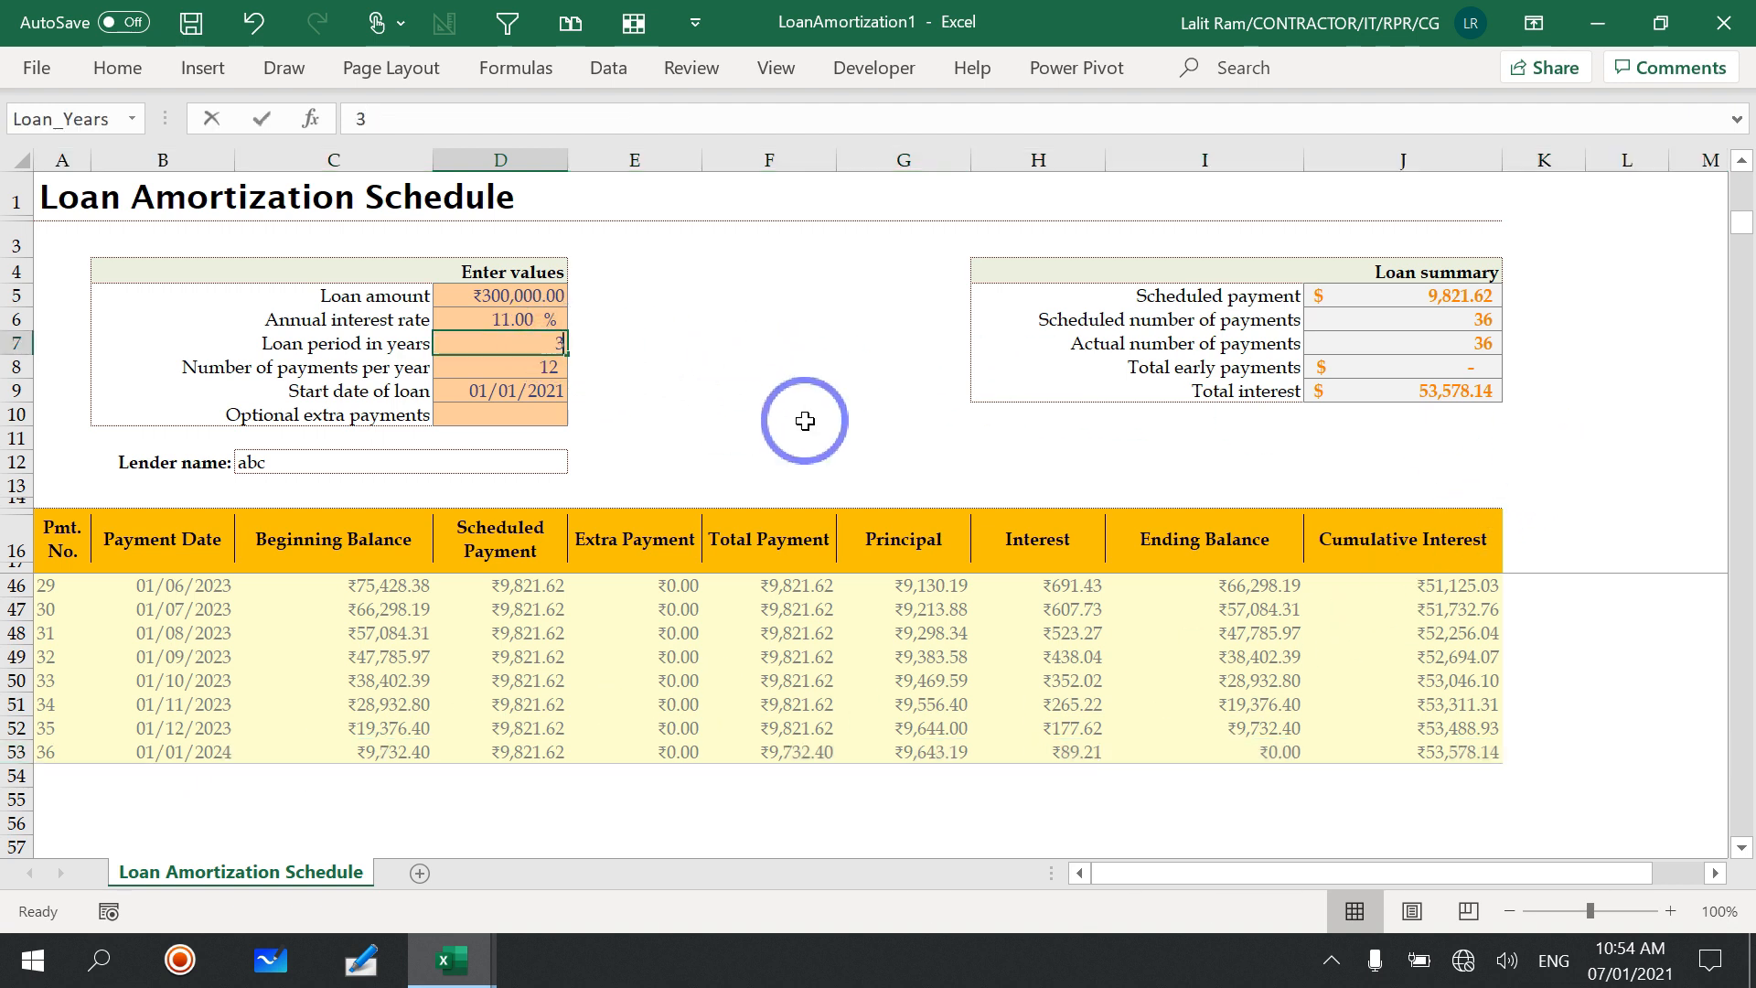
type("2")
key("Return")
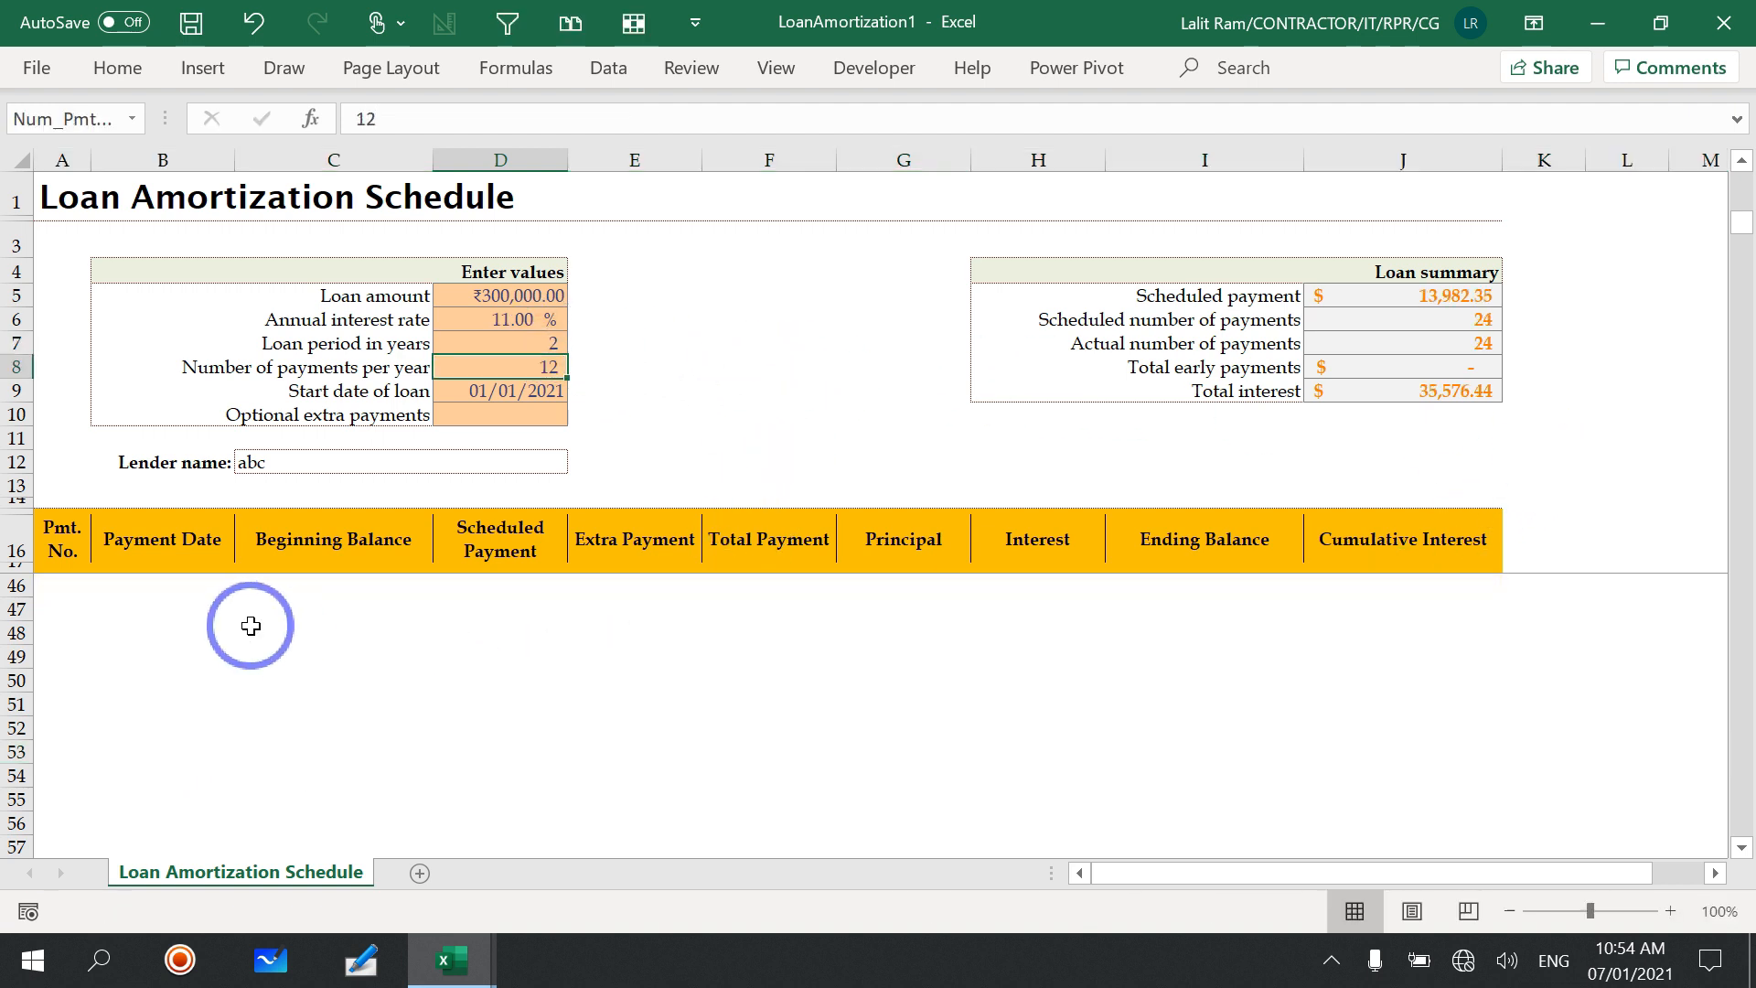
Step: Check the final payment row of the shortened schedule and the scheduled payment in the loan summary
scroll(261, 631, "up", 9)
scroll(273, 642, "down", 8)
scroll(94, 639, "up", 2)
left_click(17, 657)
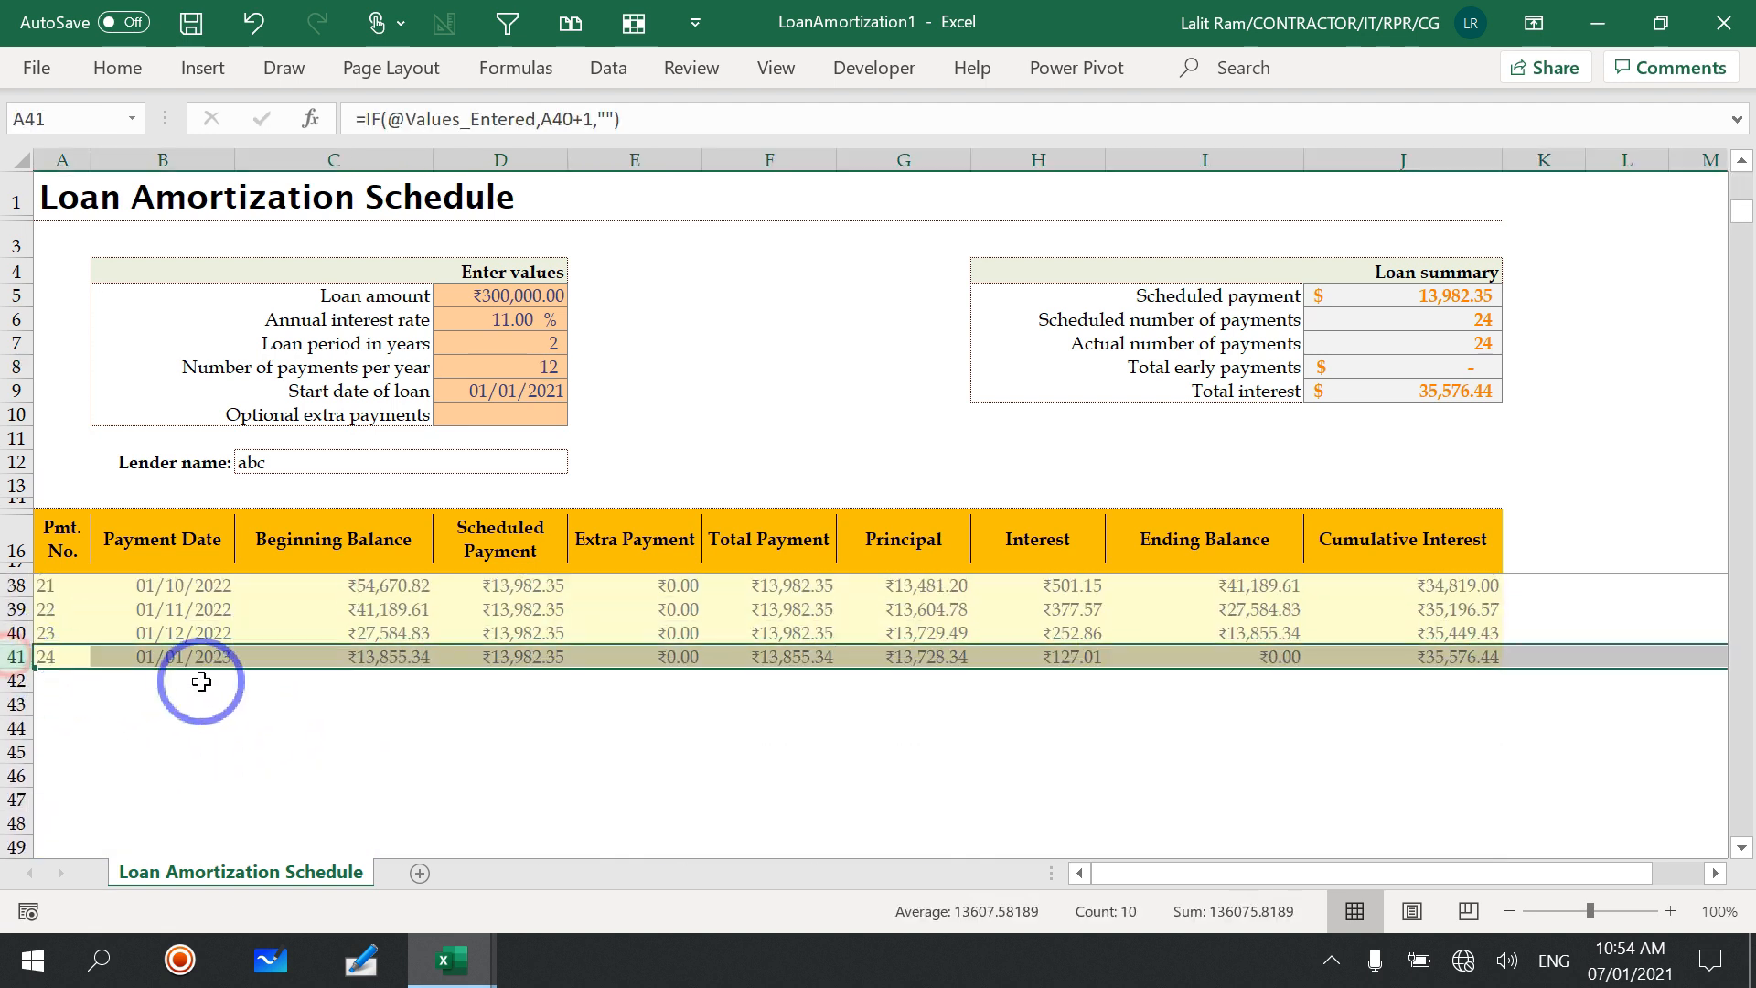
left_click(1430, 328)
left_click(1430, 295)
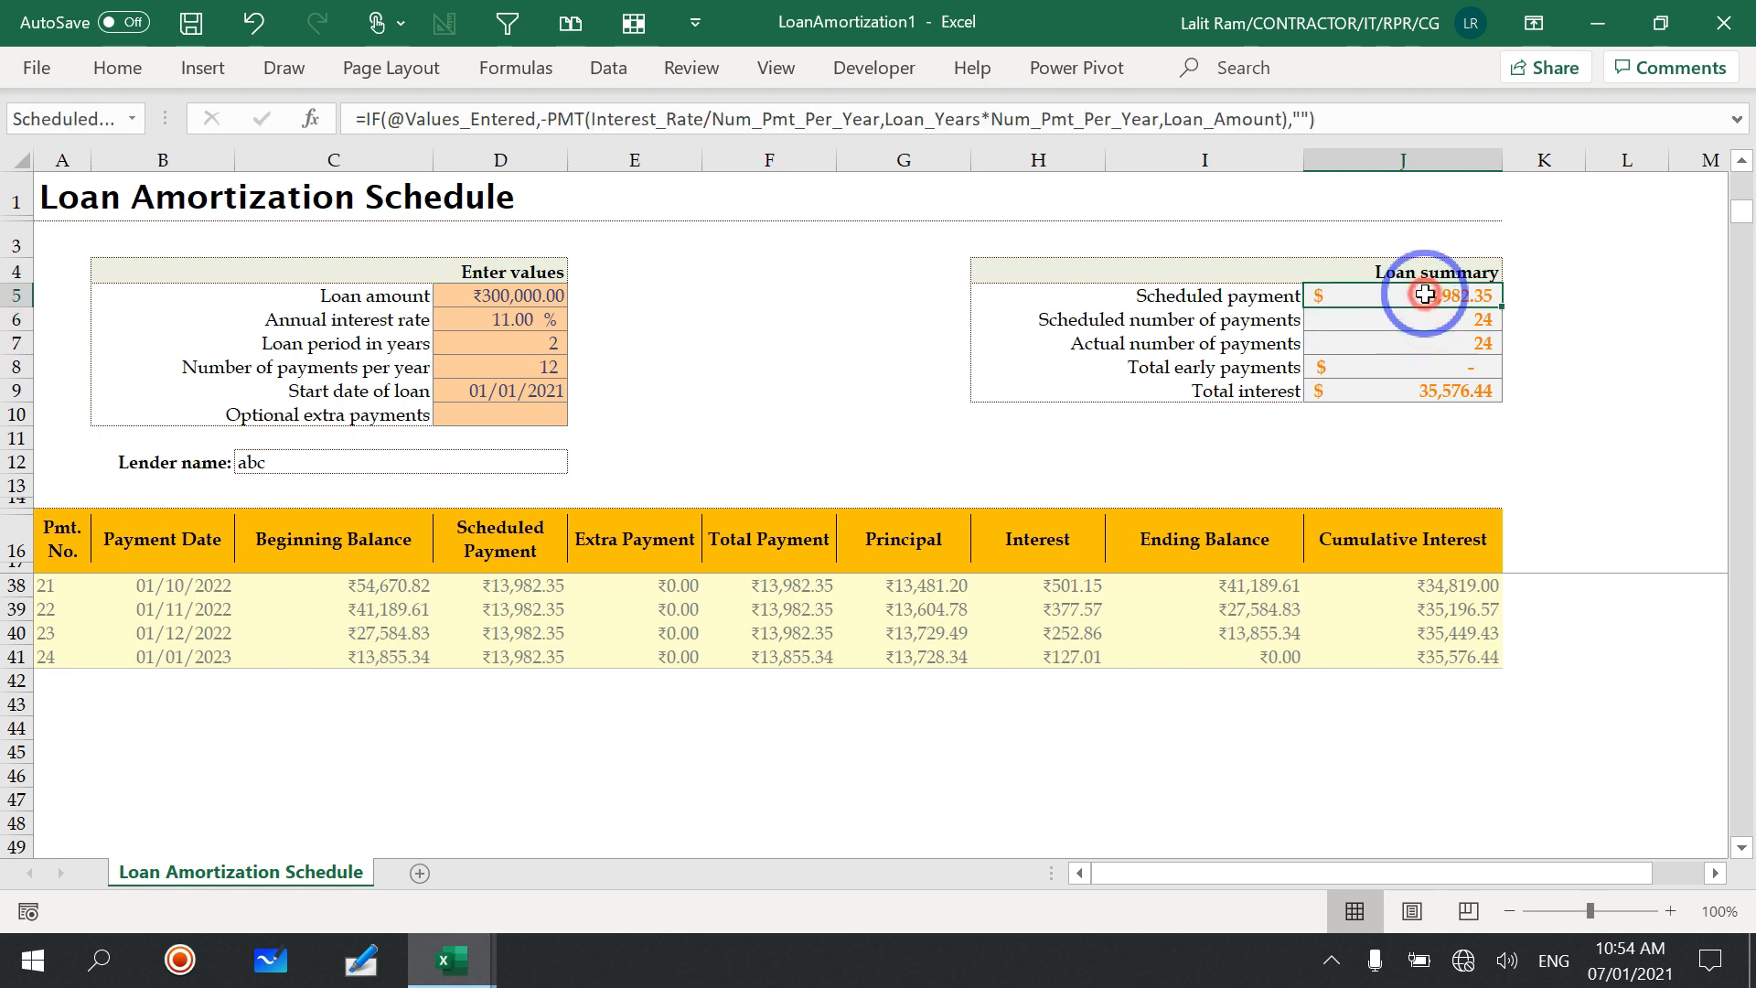
Step: Examine the interest, principal, ending balance and beginning balance formulas in the first rows of the payment schedule
scroll(1075, 622, "up", 7)
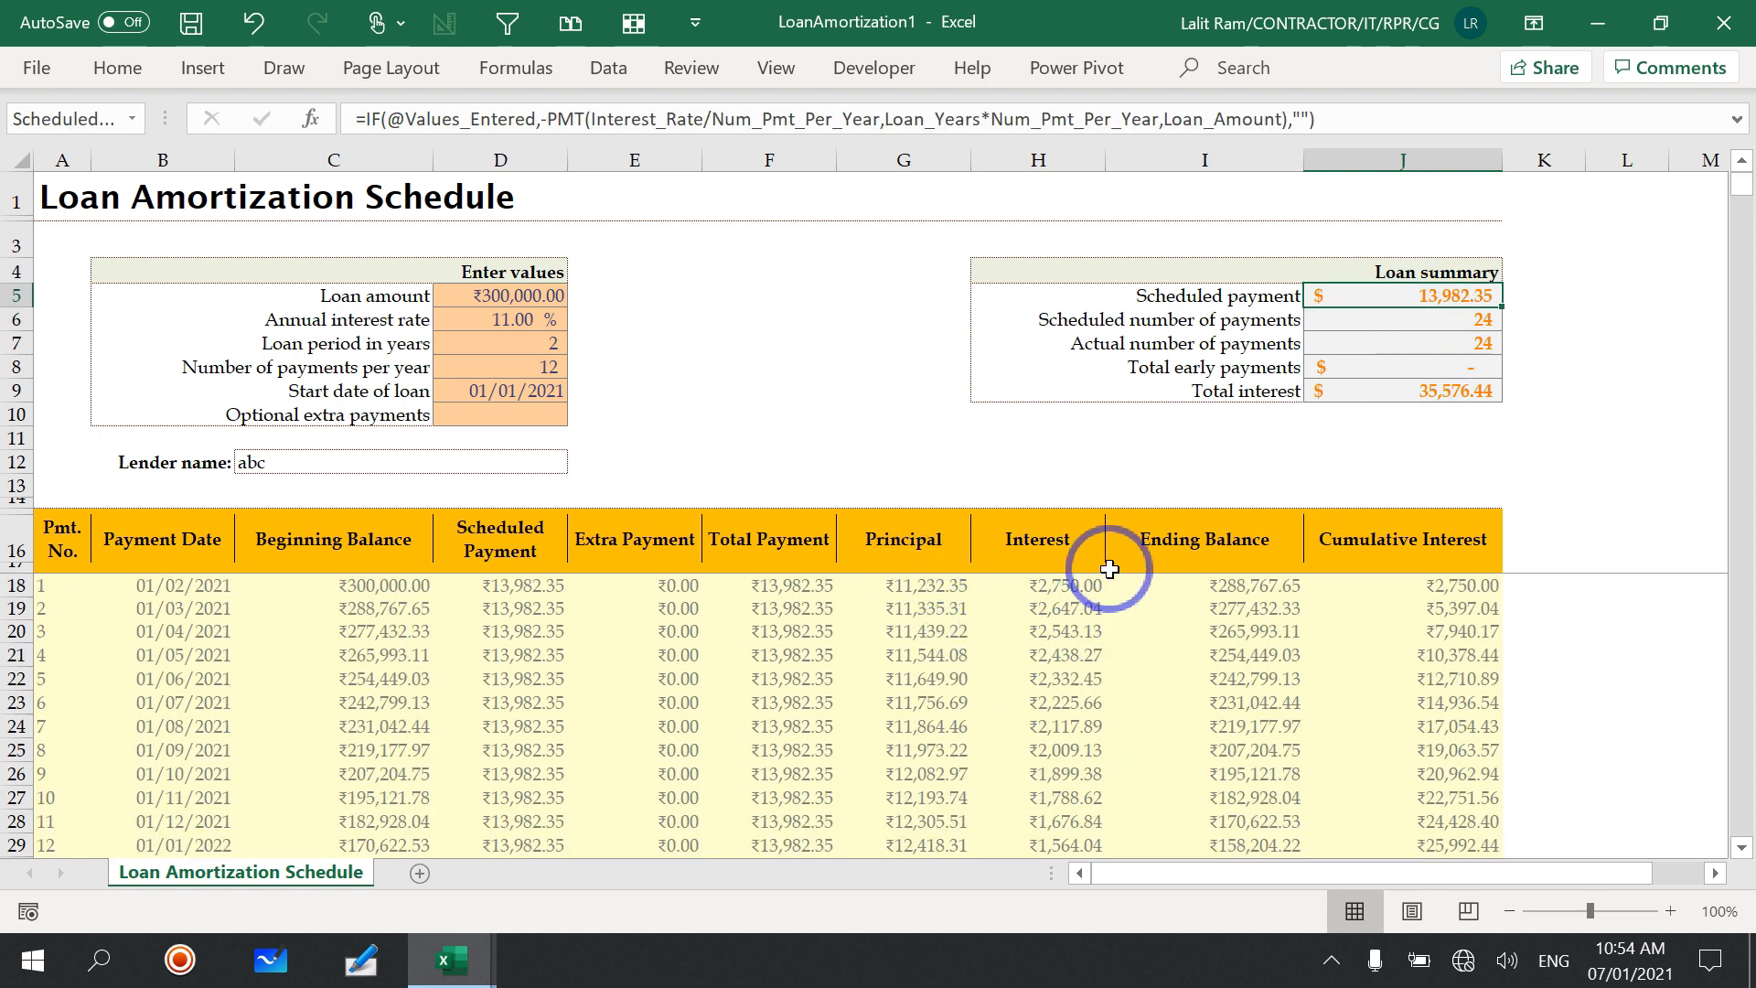
left_click(1082, 582)
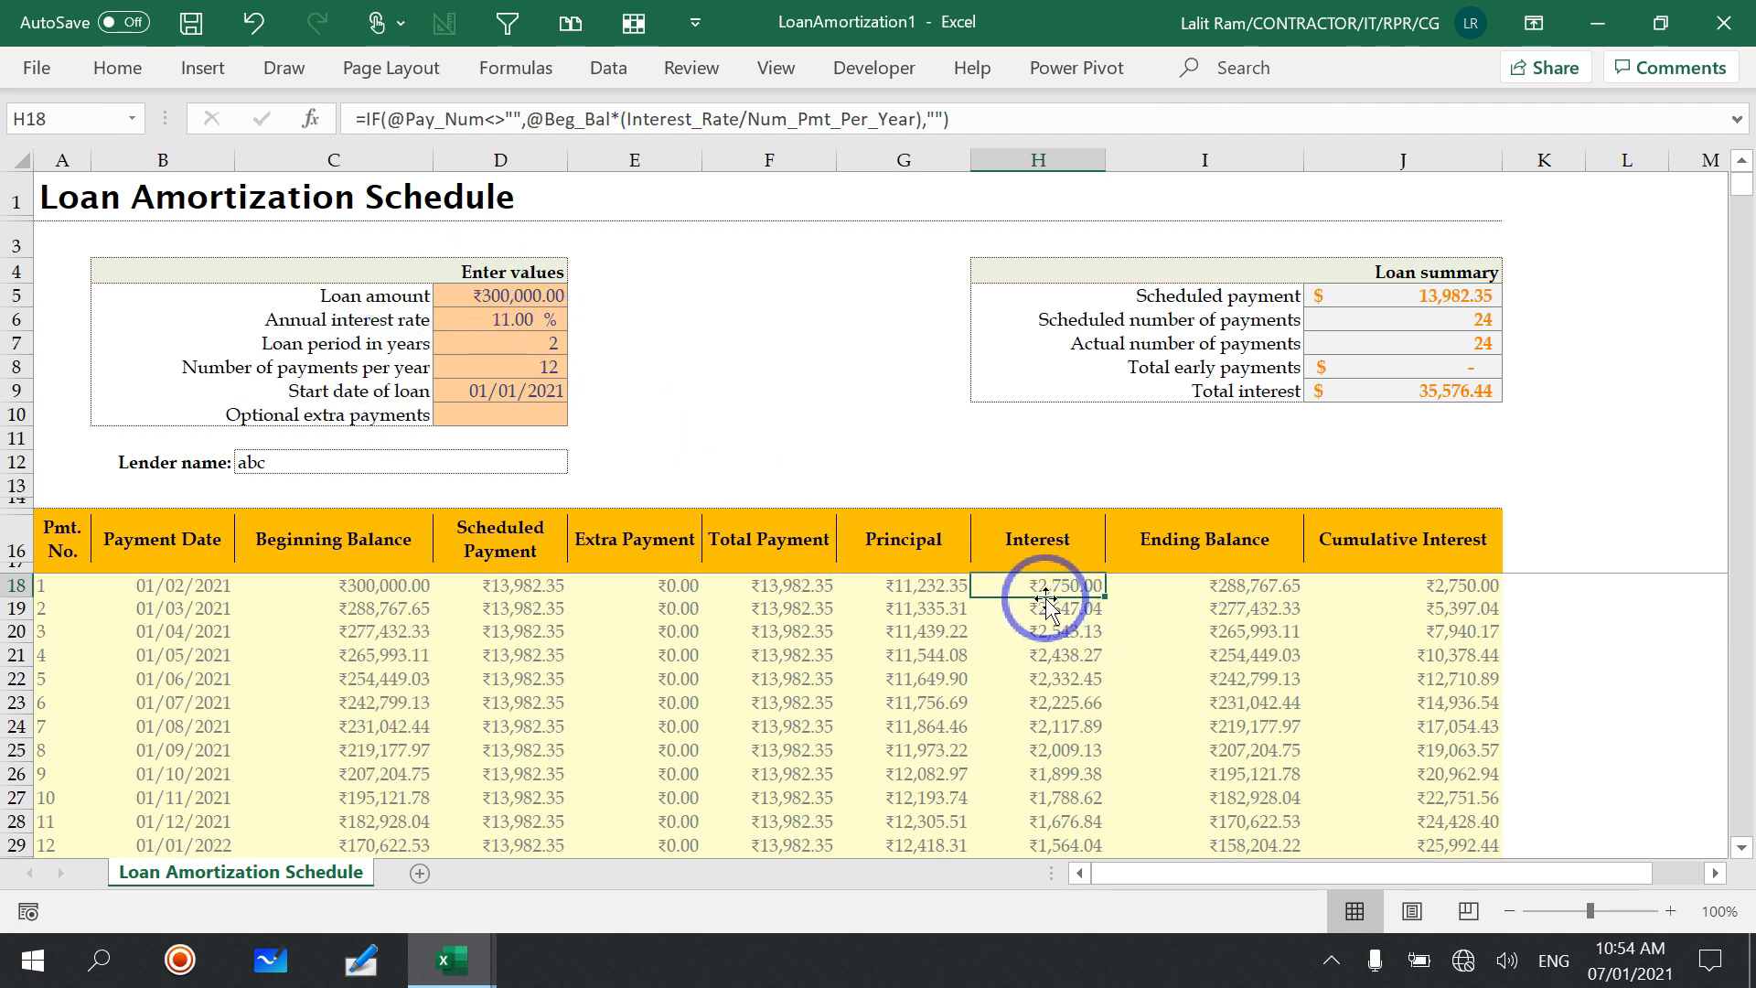
left_click(891, 586)
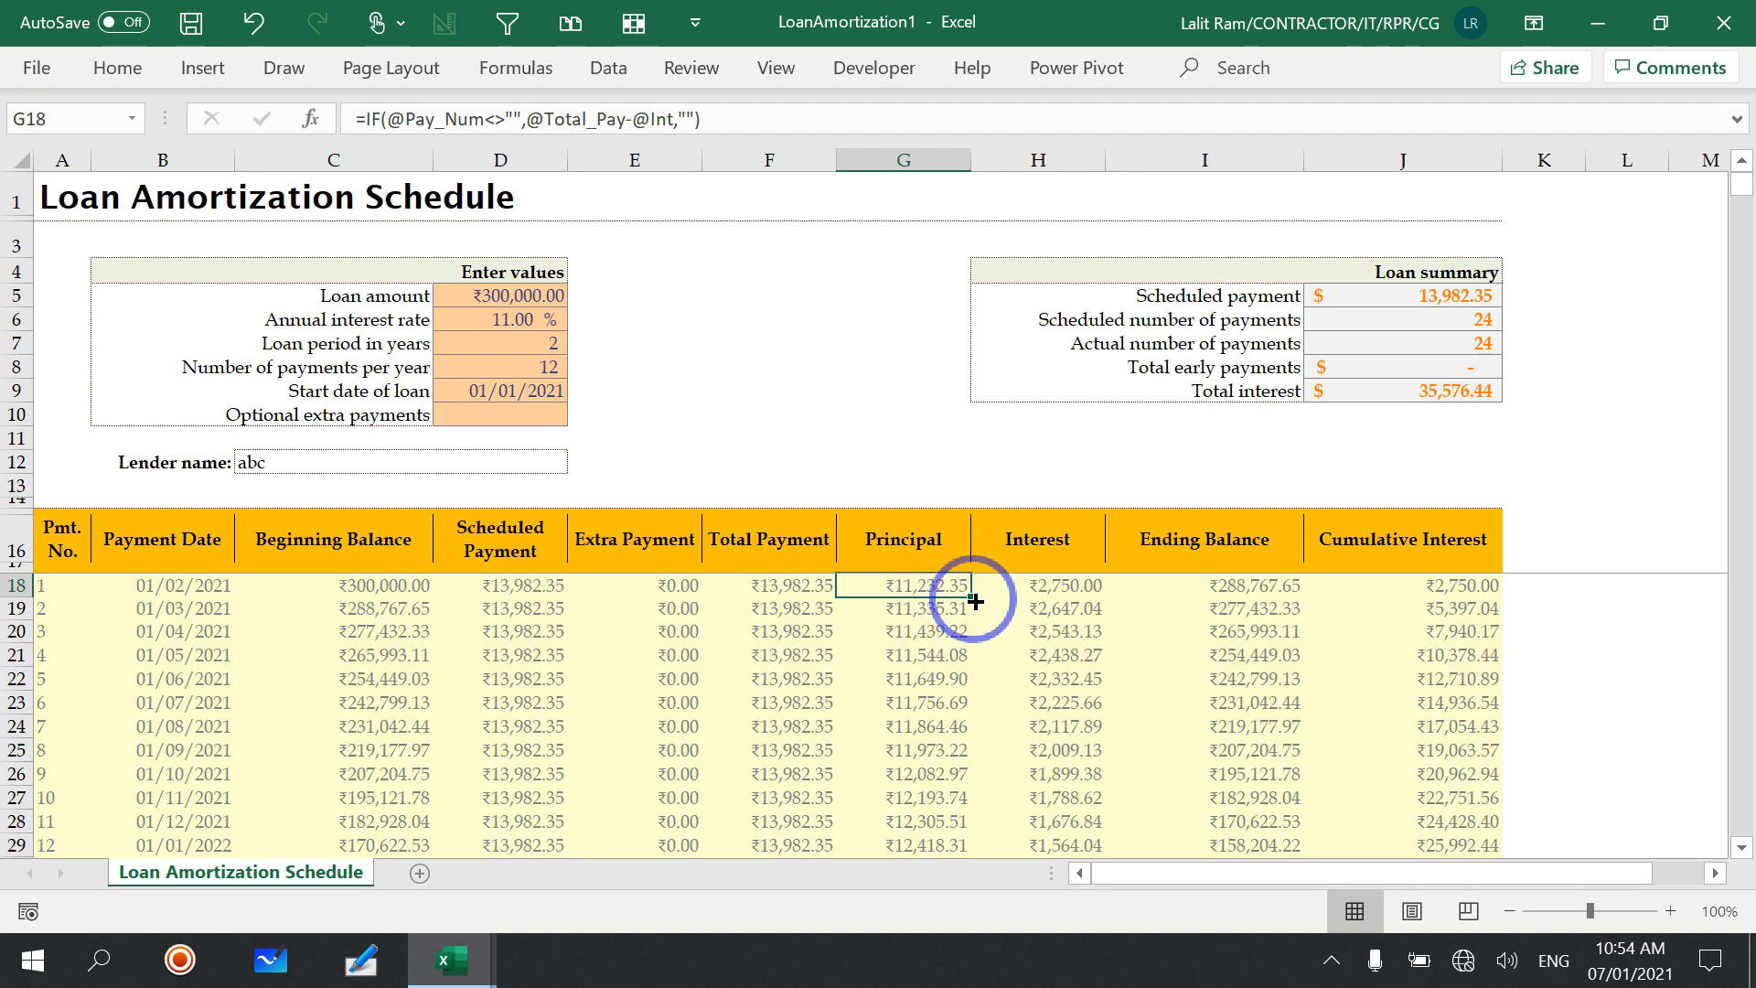
left_click(1253, 590)
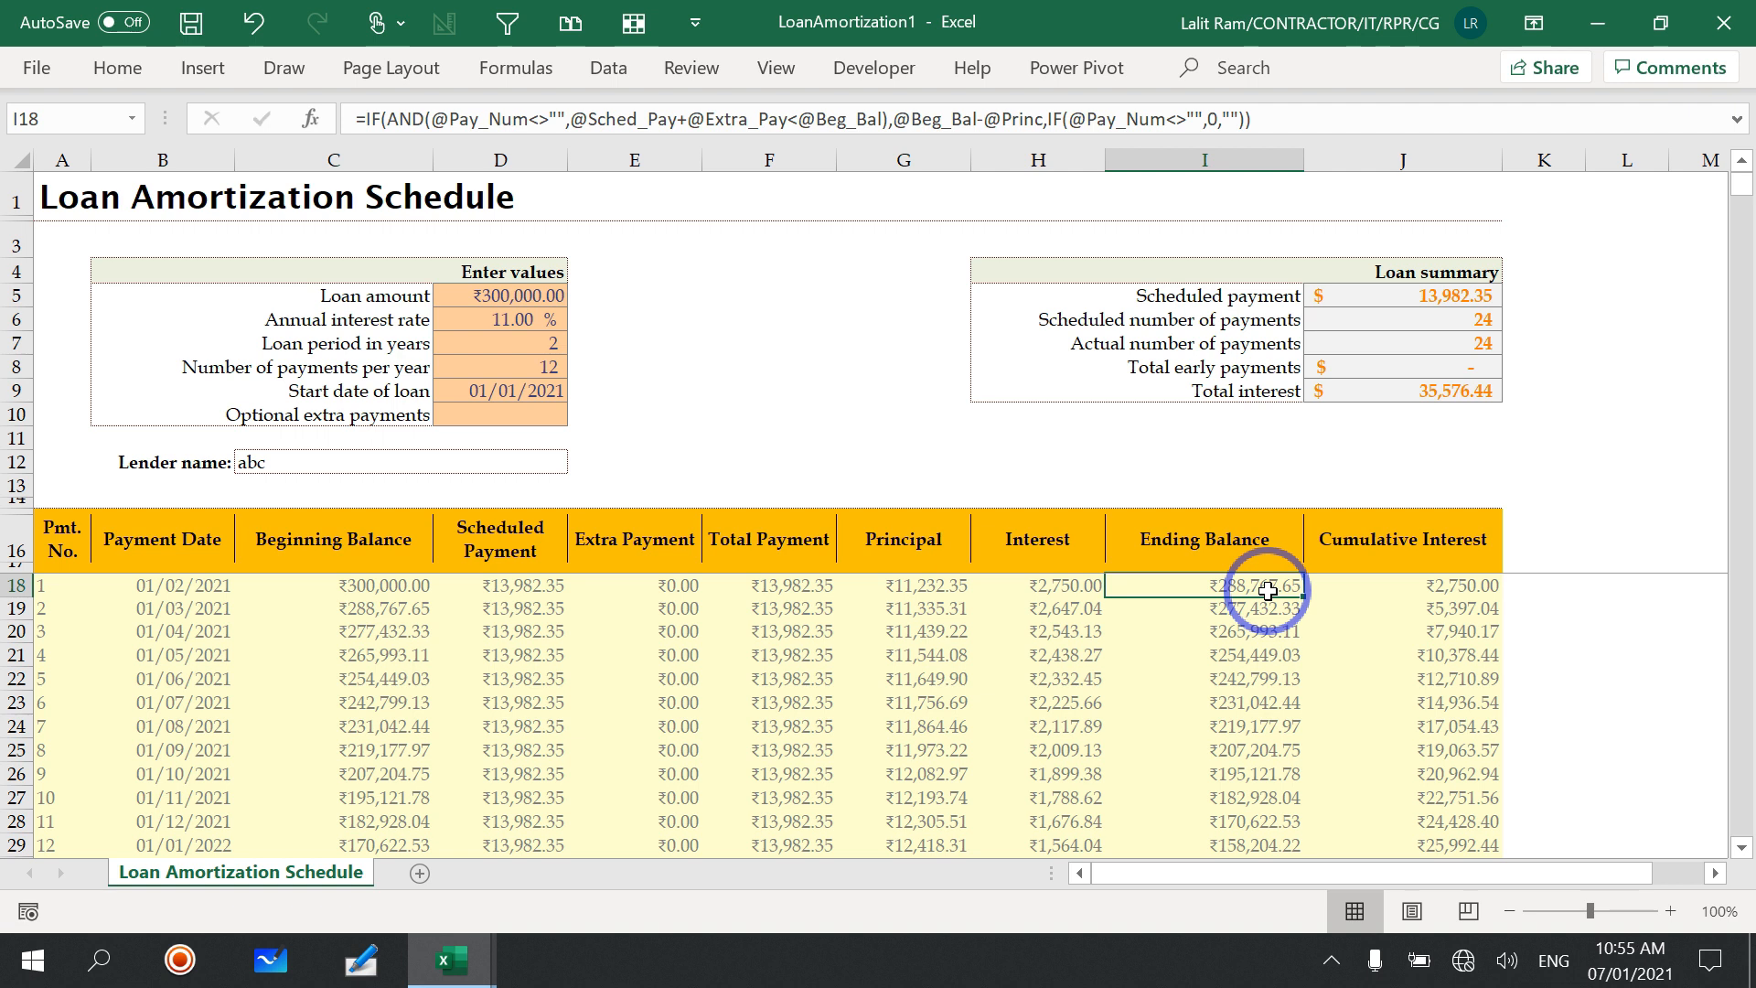
left_click(404, 608)
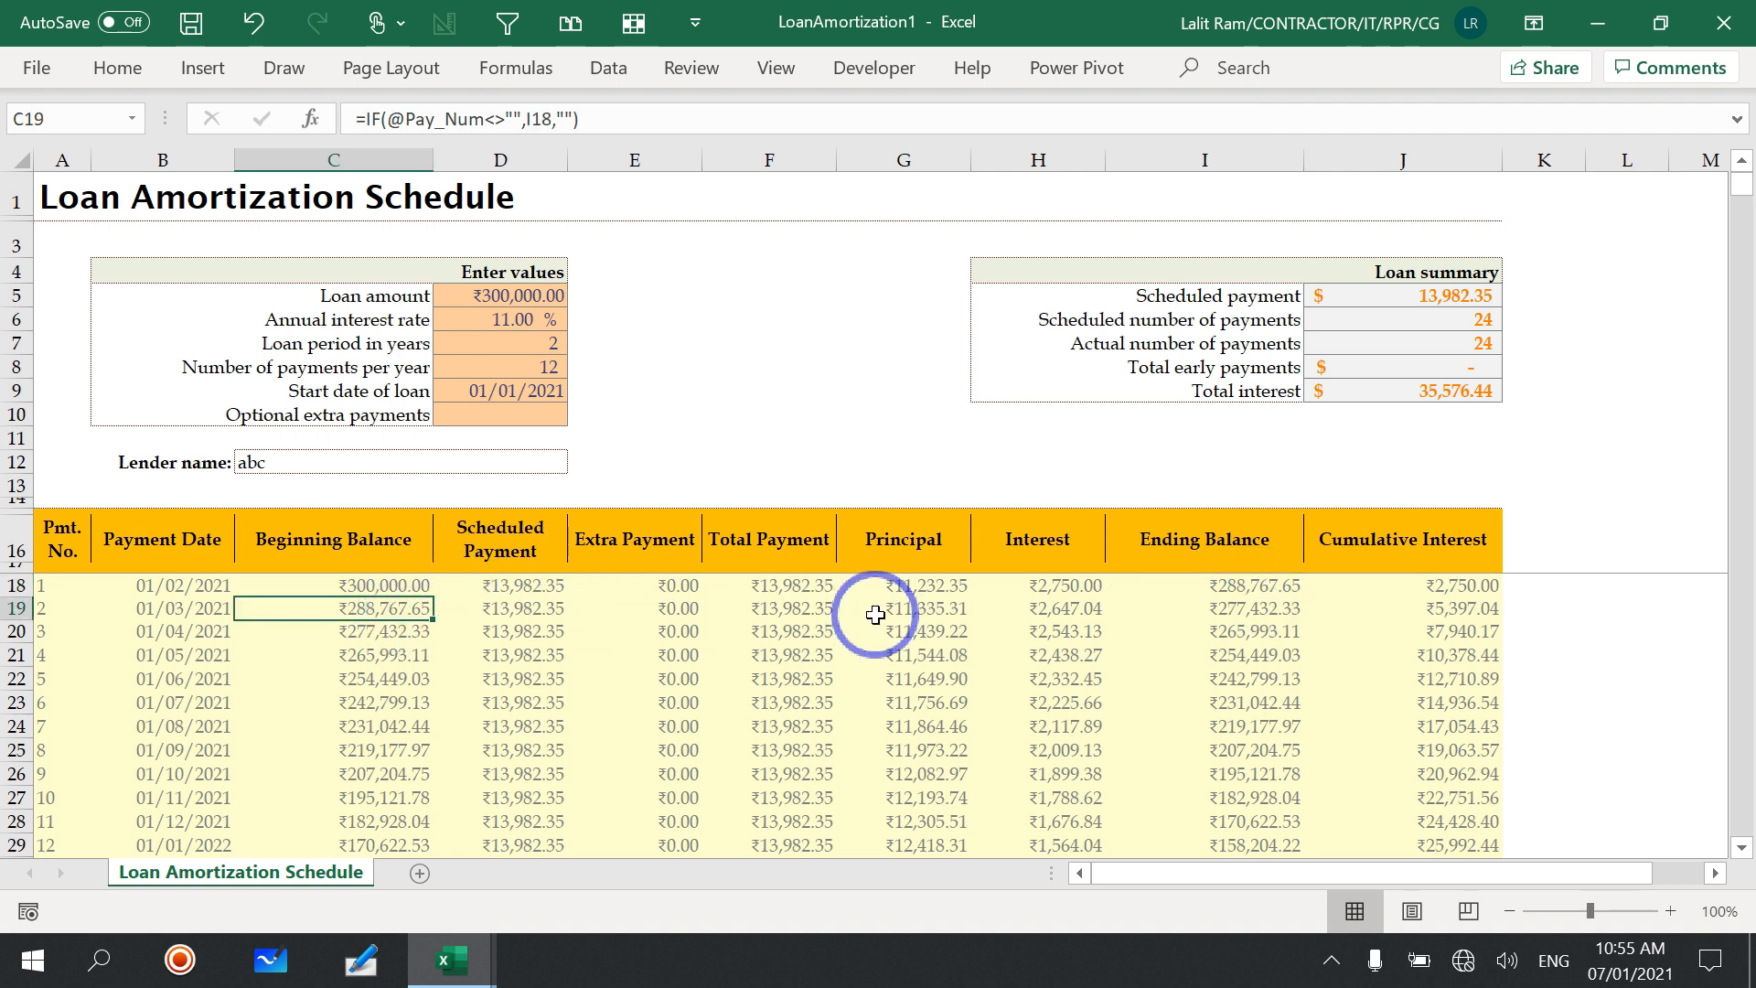
left_click(1043, 611)
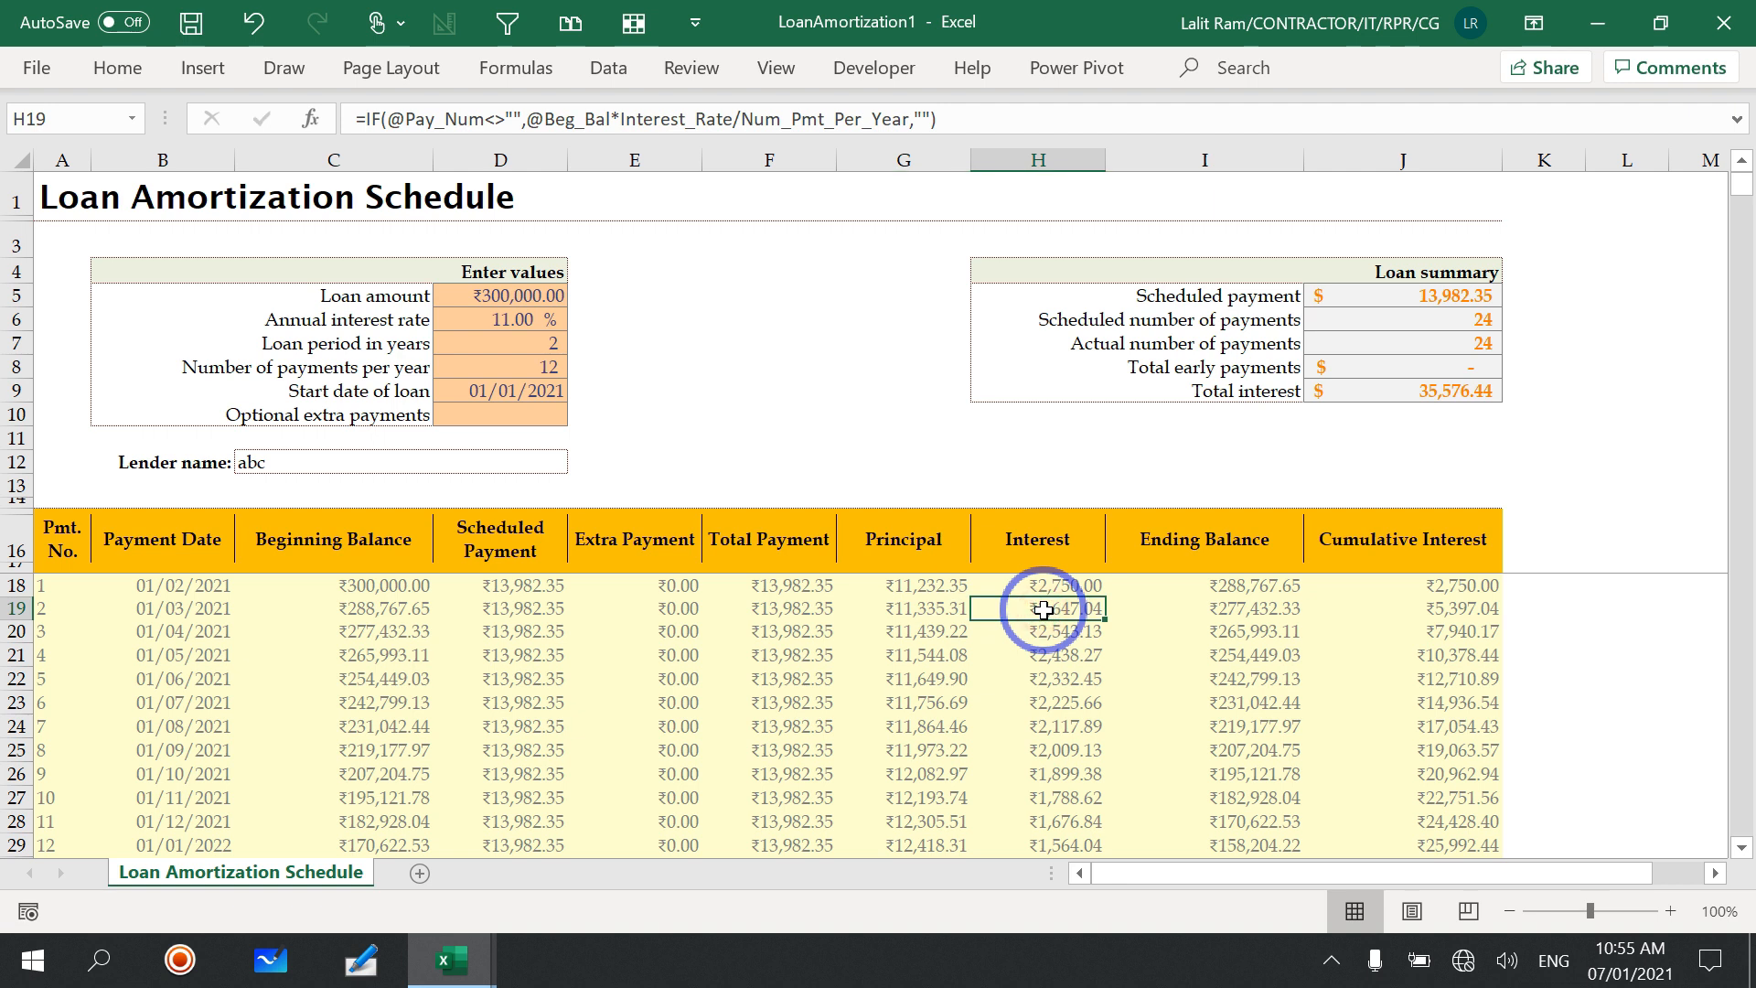
left_click(915, 608)
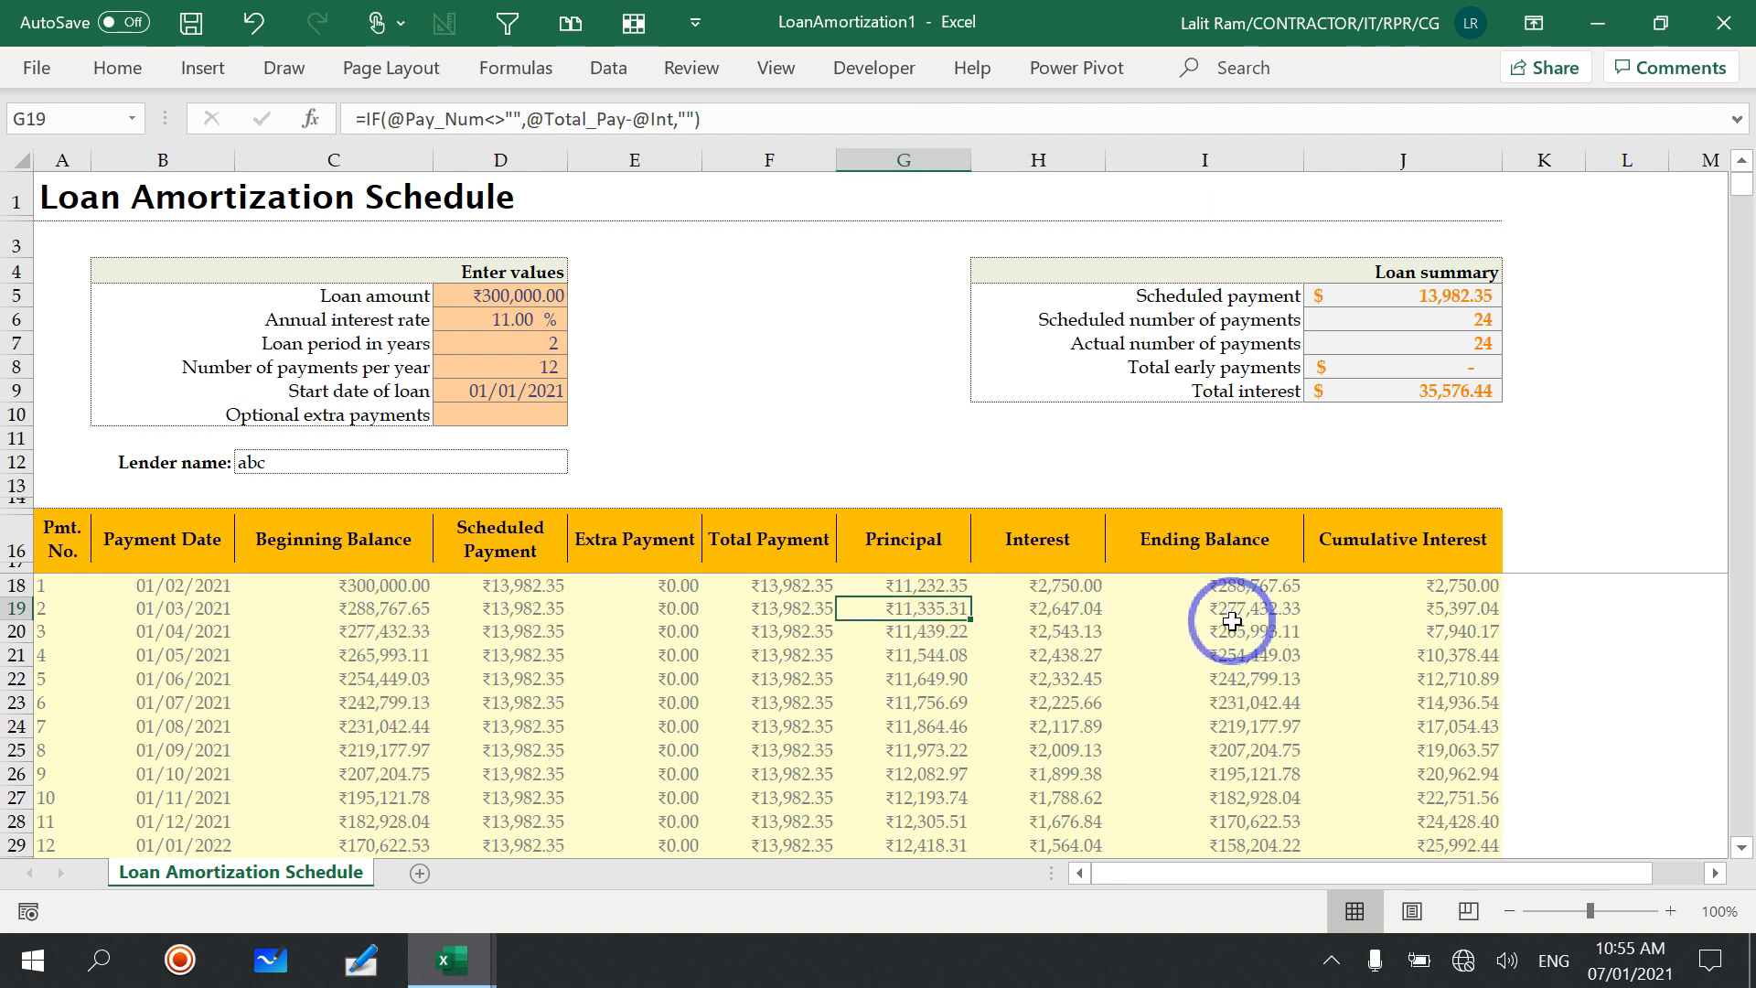
left_click(413, 657)
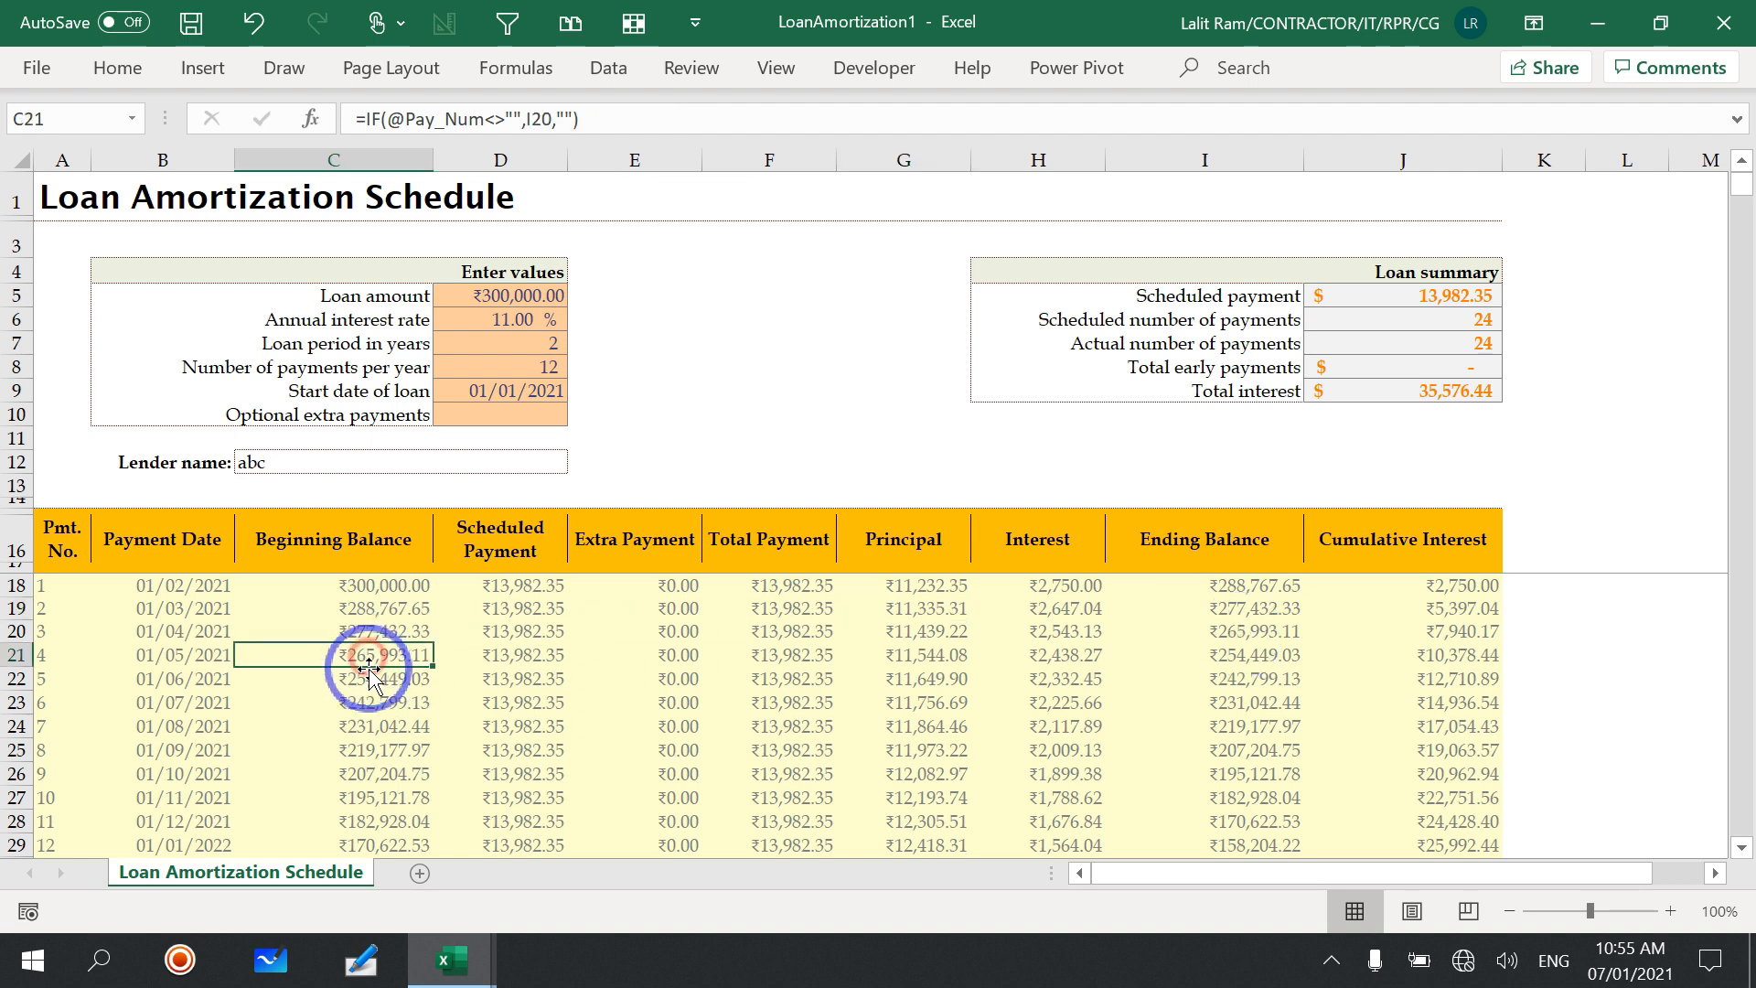
scroll(395, 732, "down", 7)
scroll(395, 732, "up", 7)
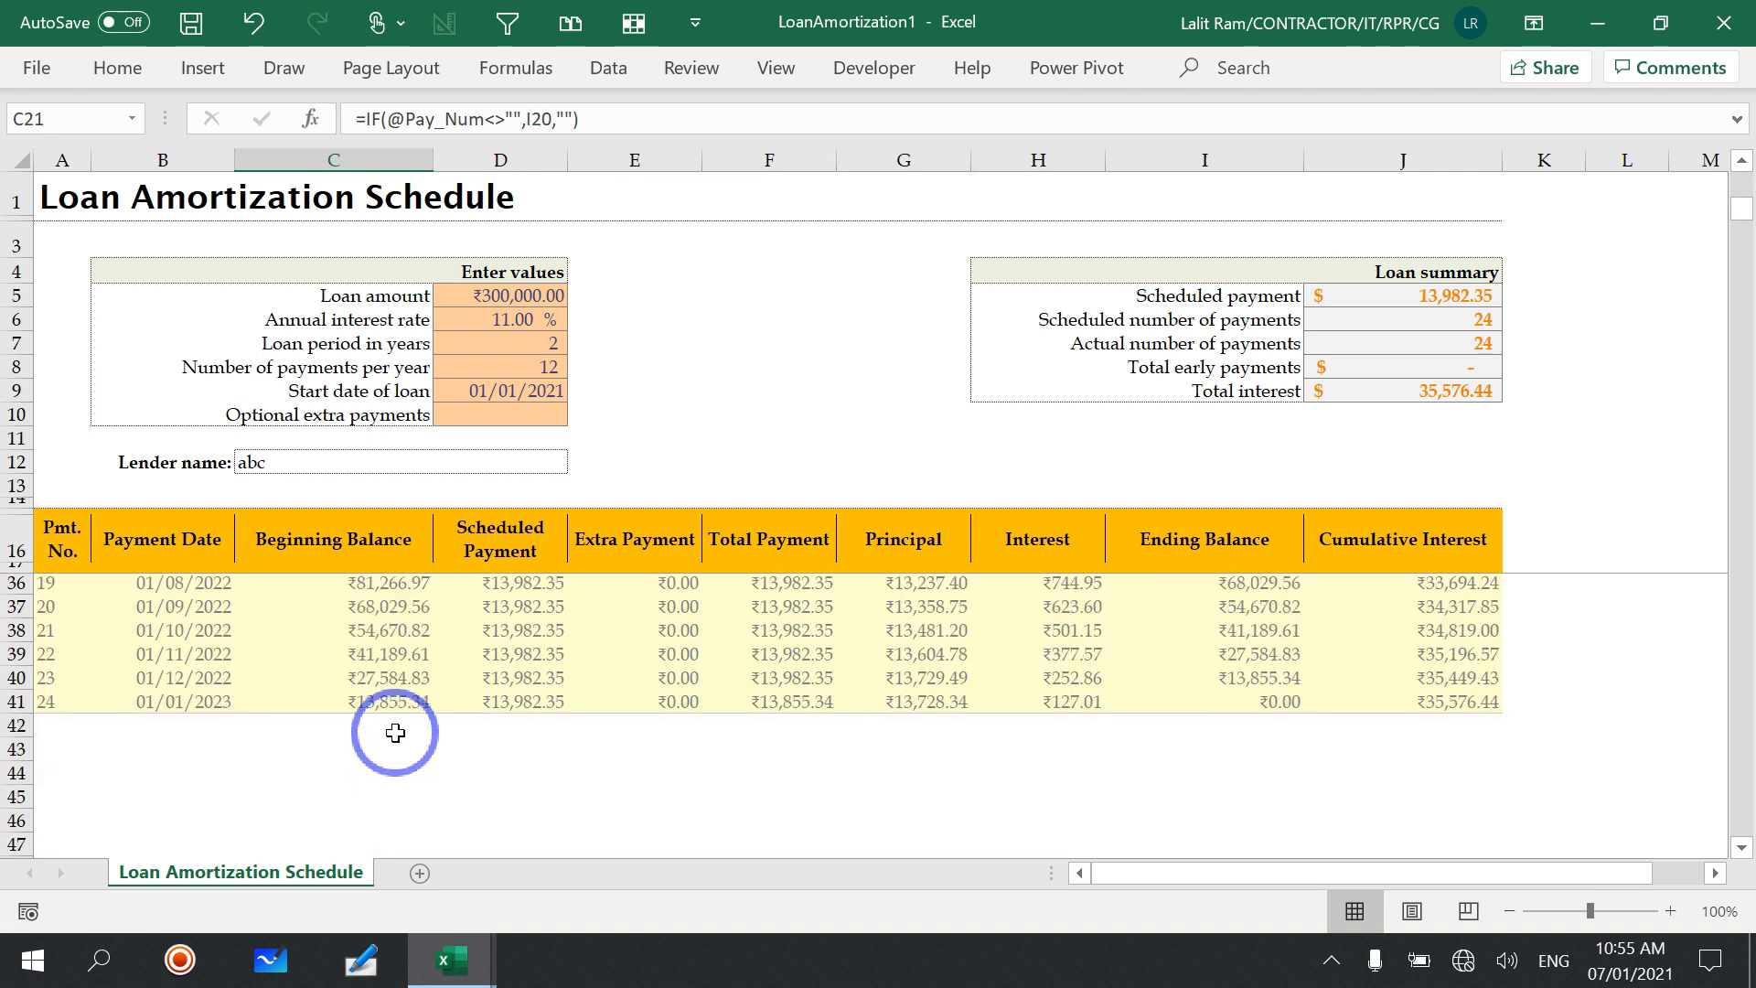
Step: Inspect the loan summary formulas for scheduled payment, scheduled and actual number of payments, and total early payments
left_click(1467, 289)
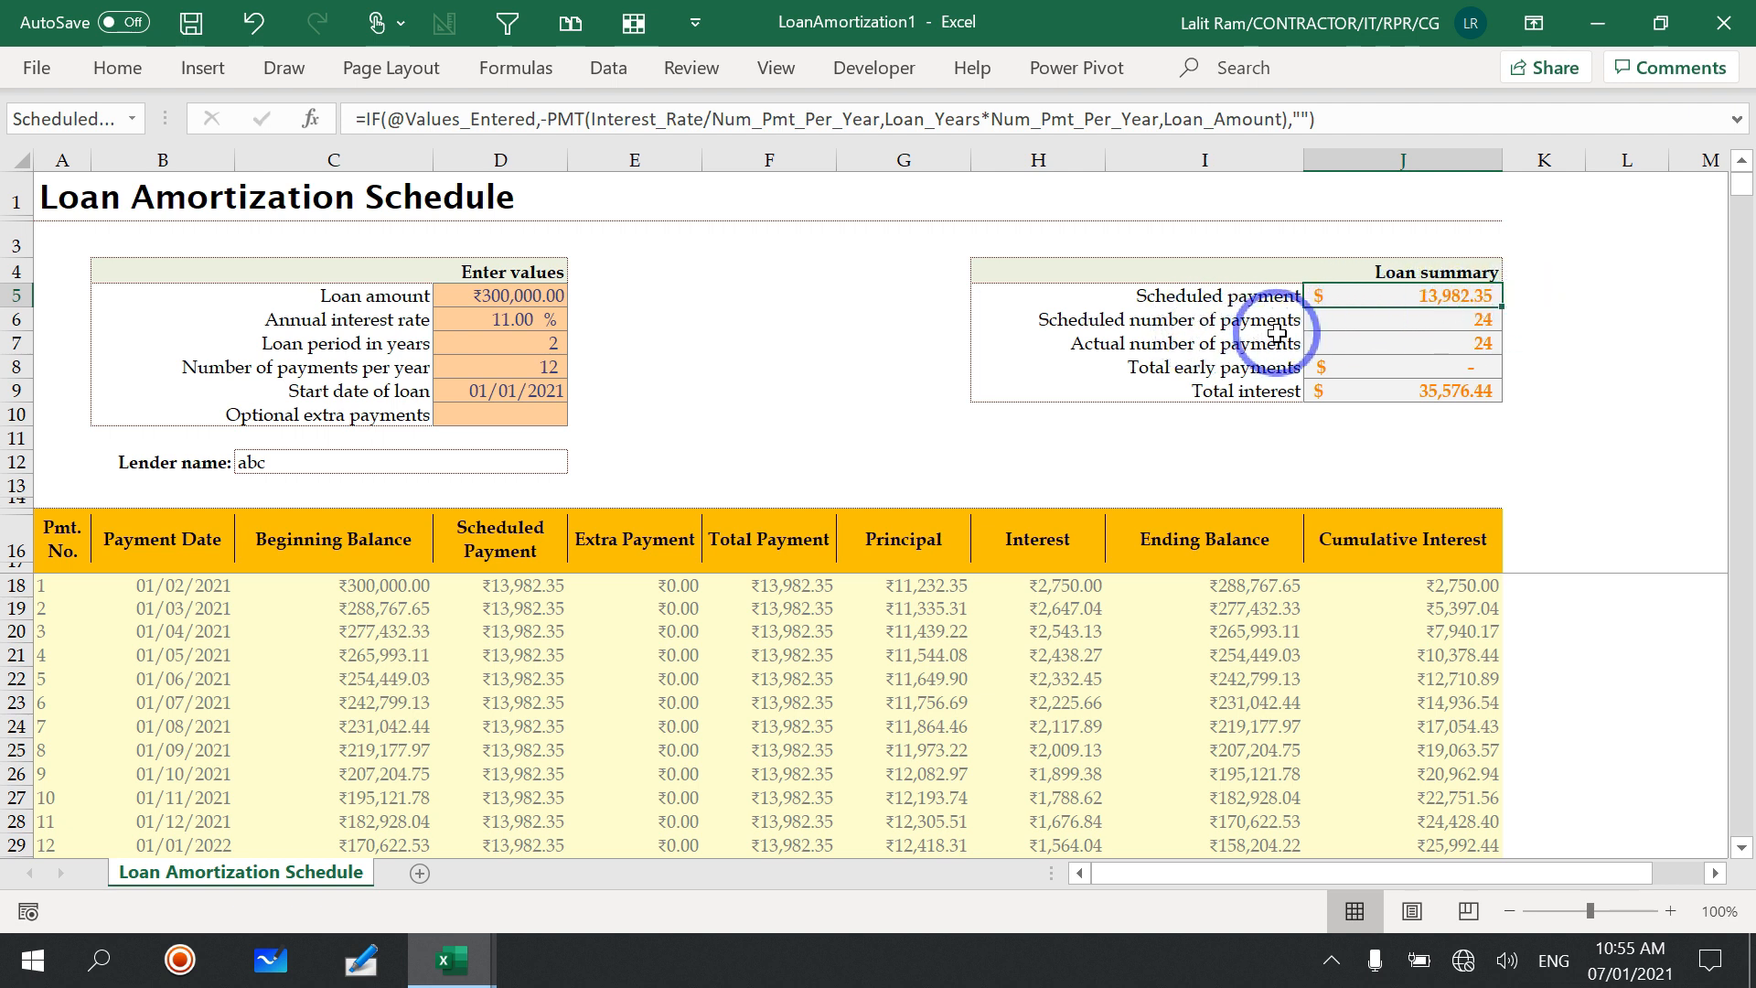
left_click(1417, 317)
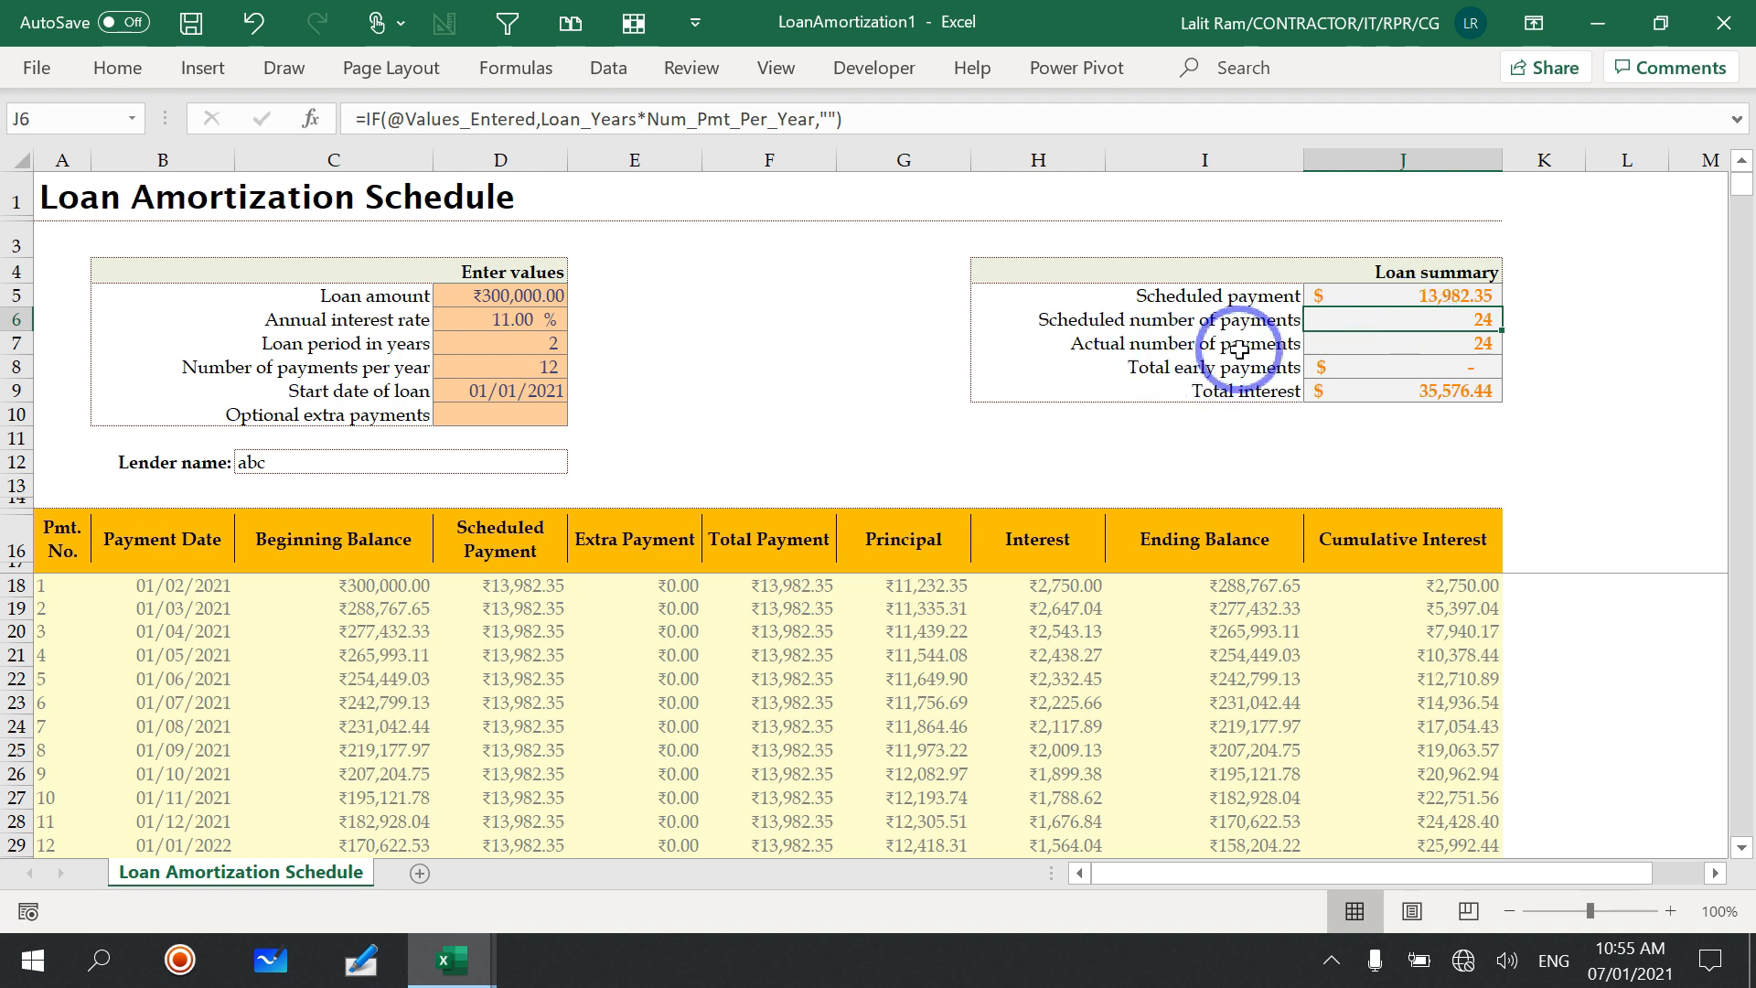
left_click(1427, 344)
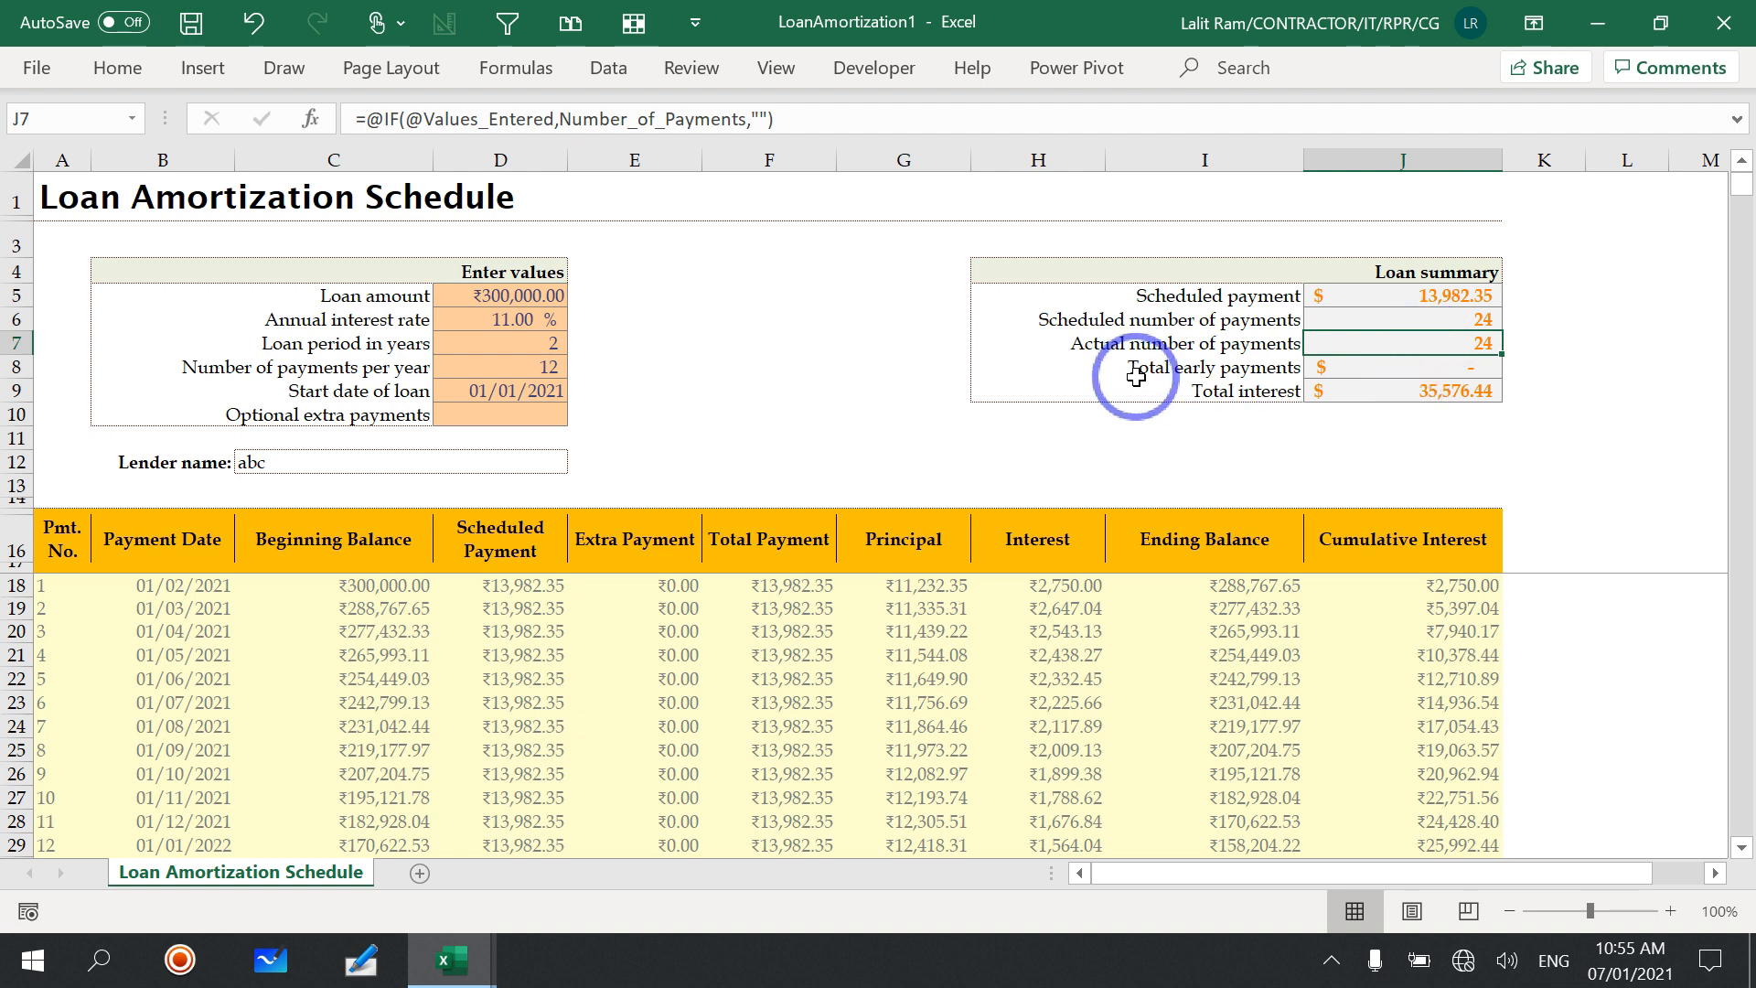
left_click(1341, 367)
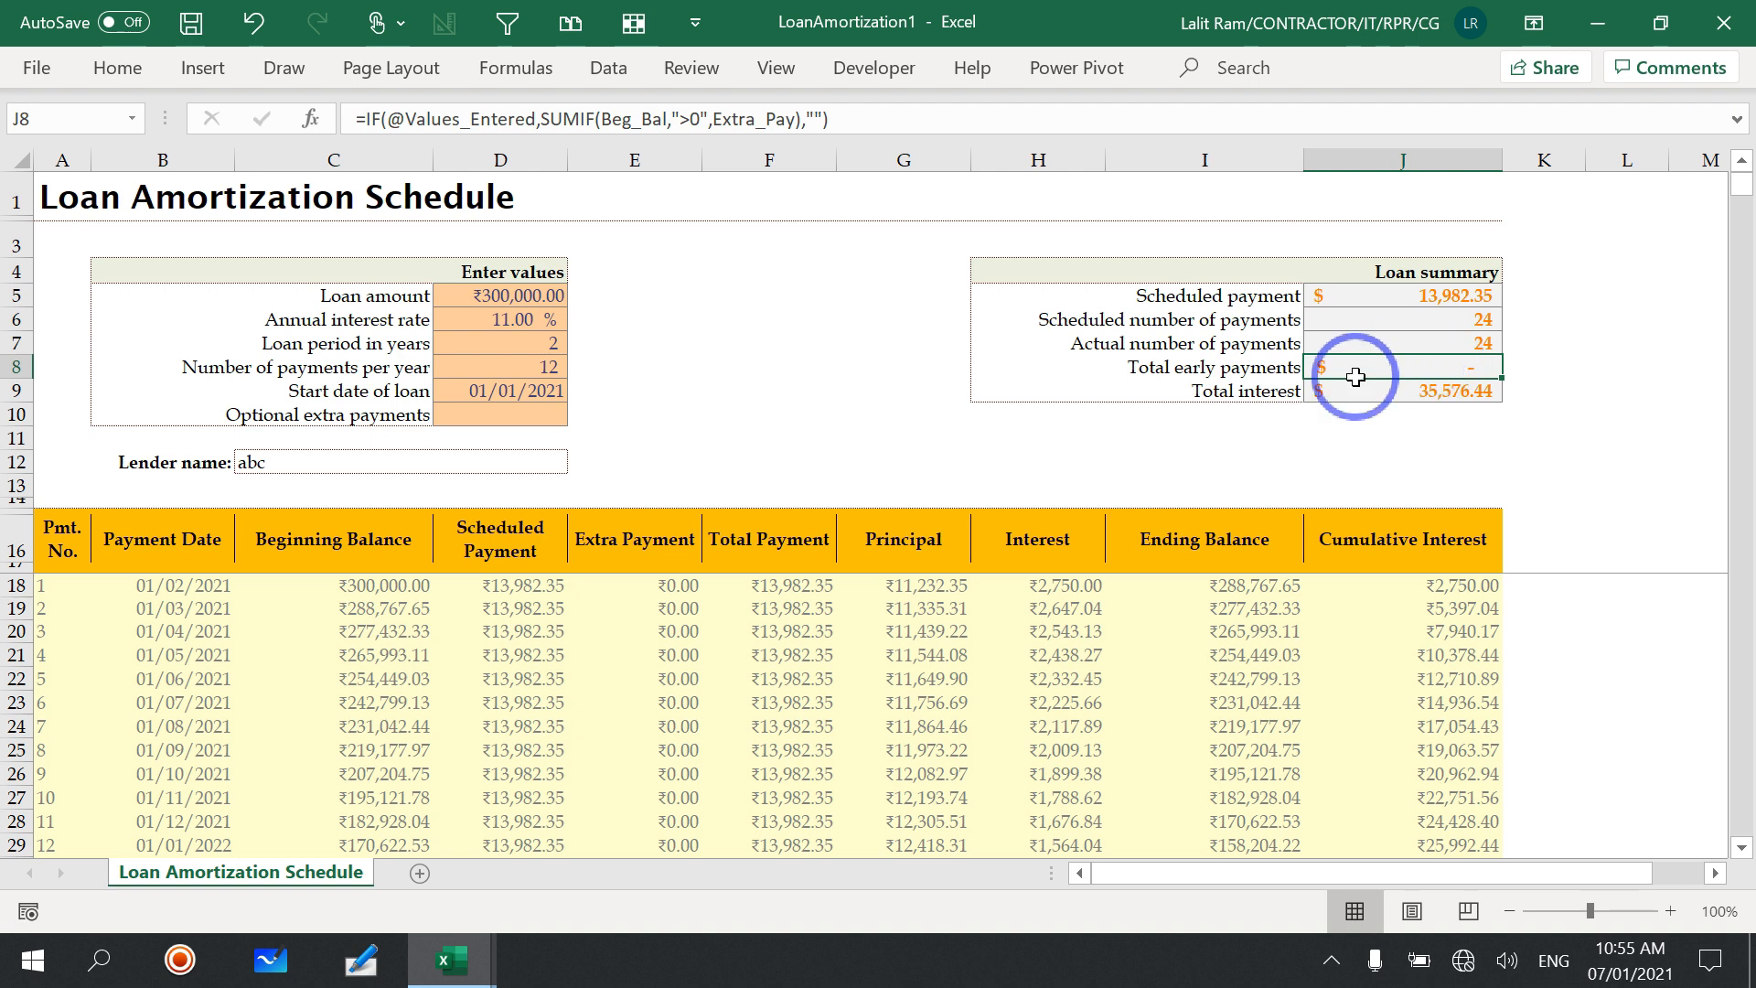
Step: Enter an extra payment of 20000 for payment number 1 in the schedule
left_click(639, 583)
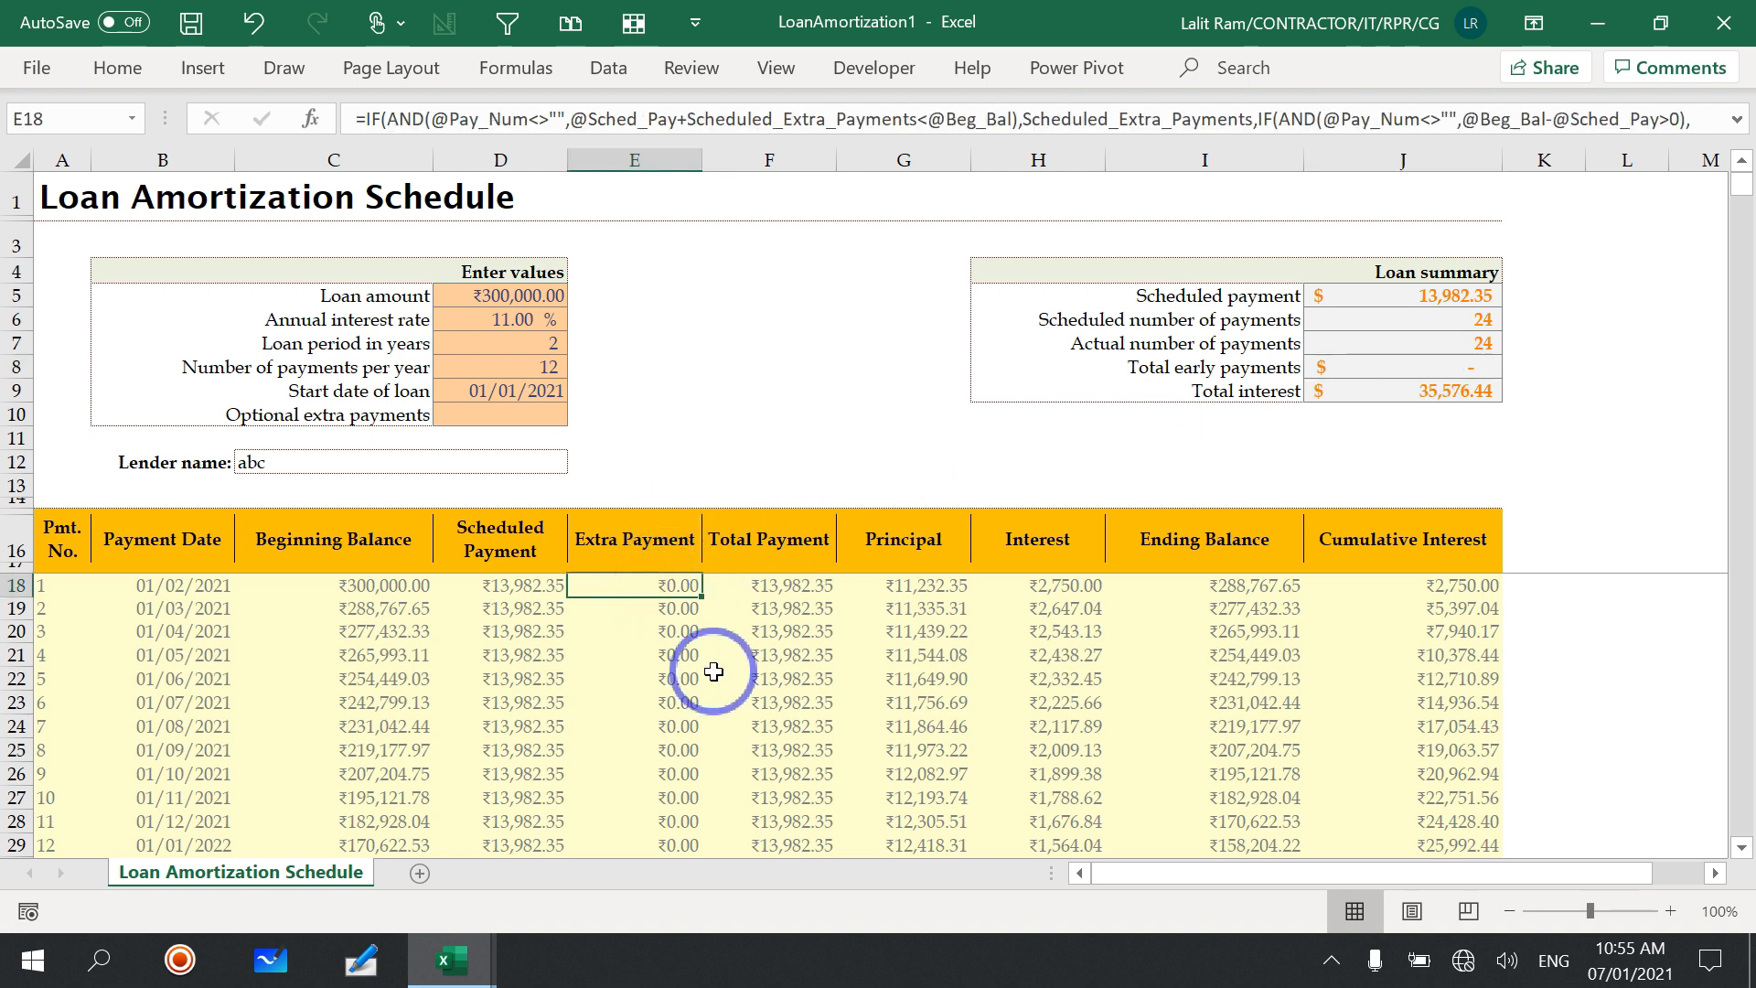
type("200")
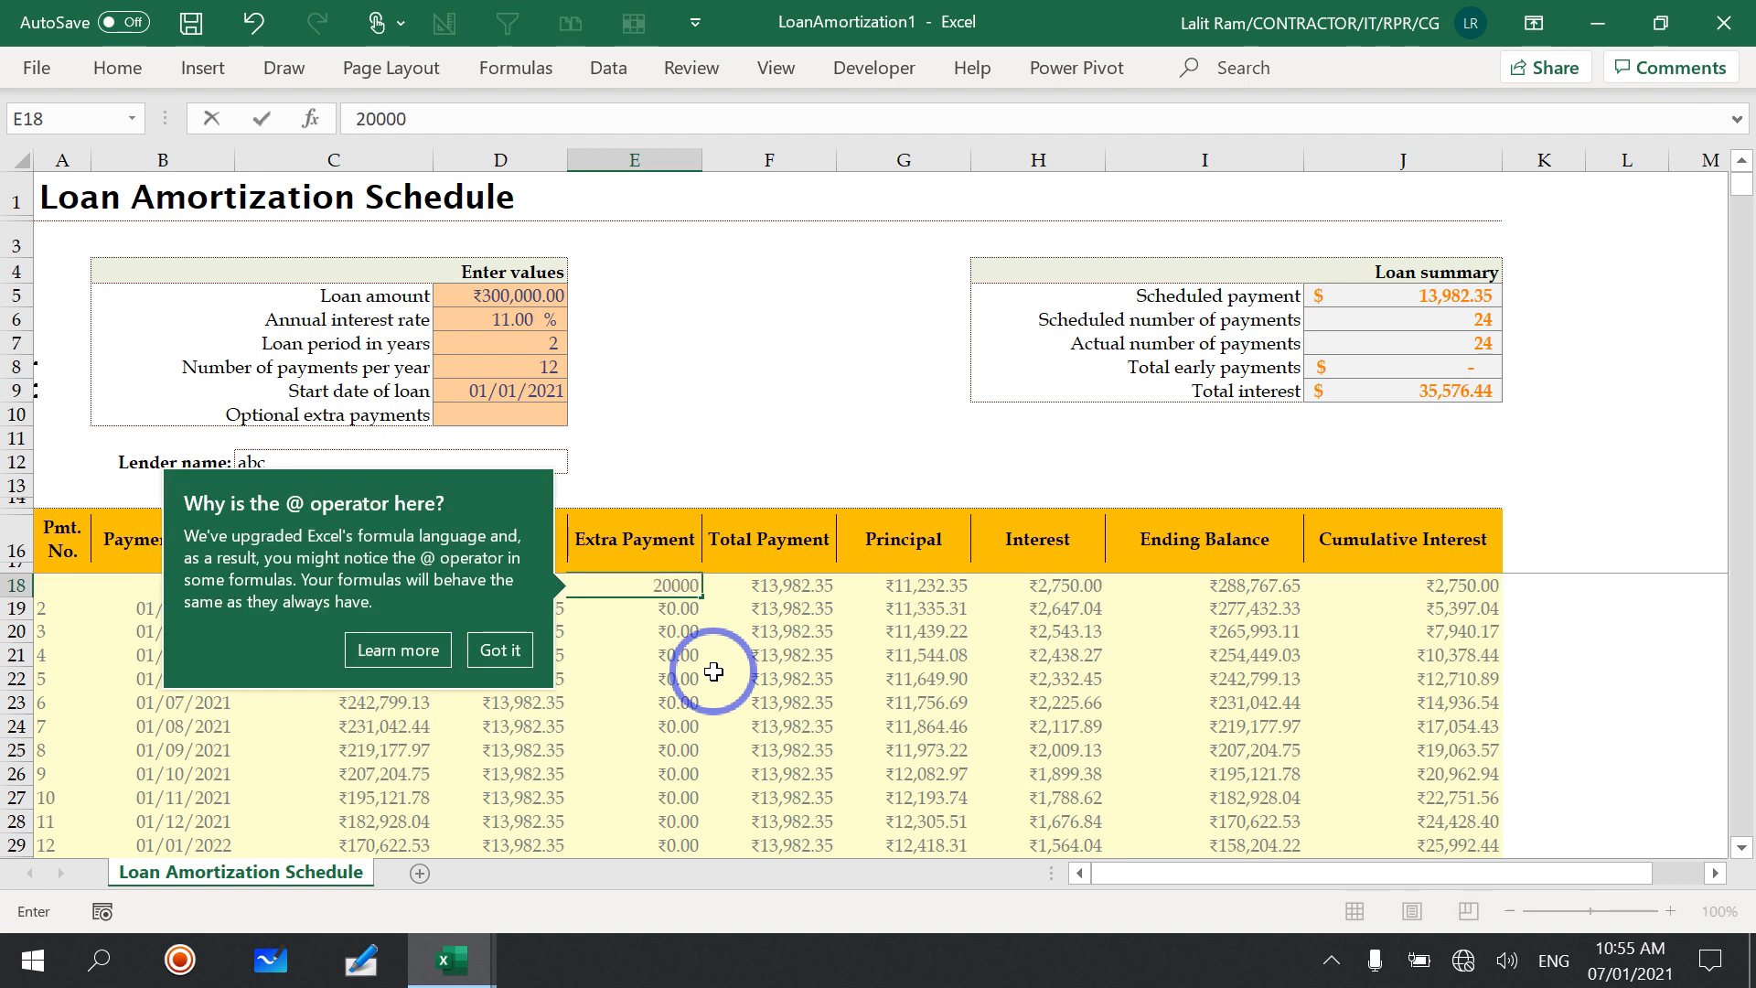
key("Return")
left_click(714, 672)
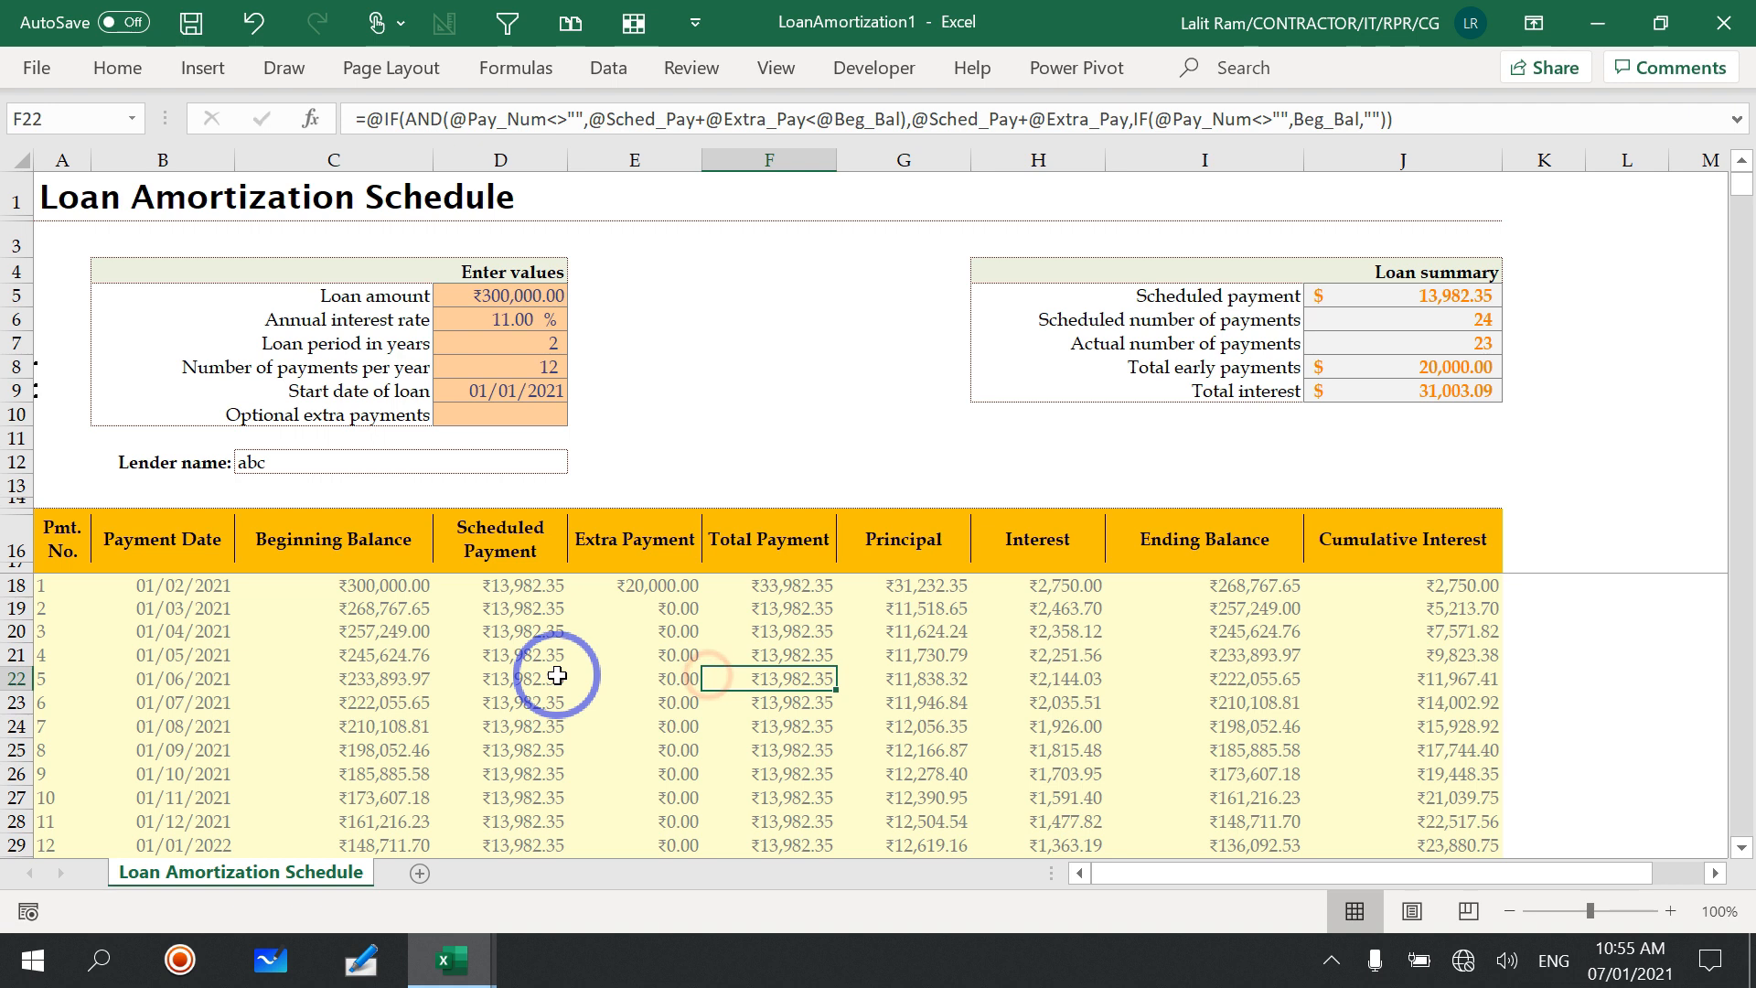
Step: Check the total early payments, the second payment's beginning balance and scheduled payment, and the first row's extra payment
left_click(1462, 362)
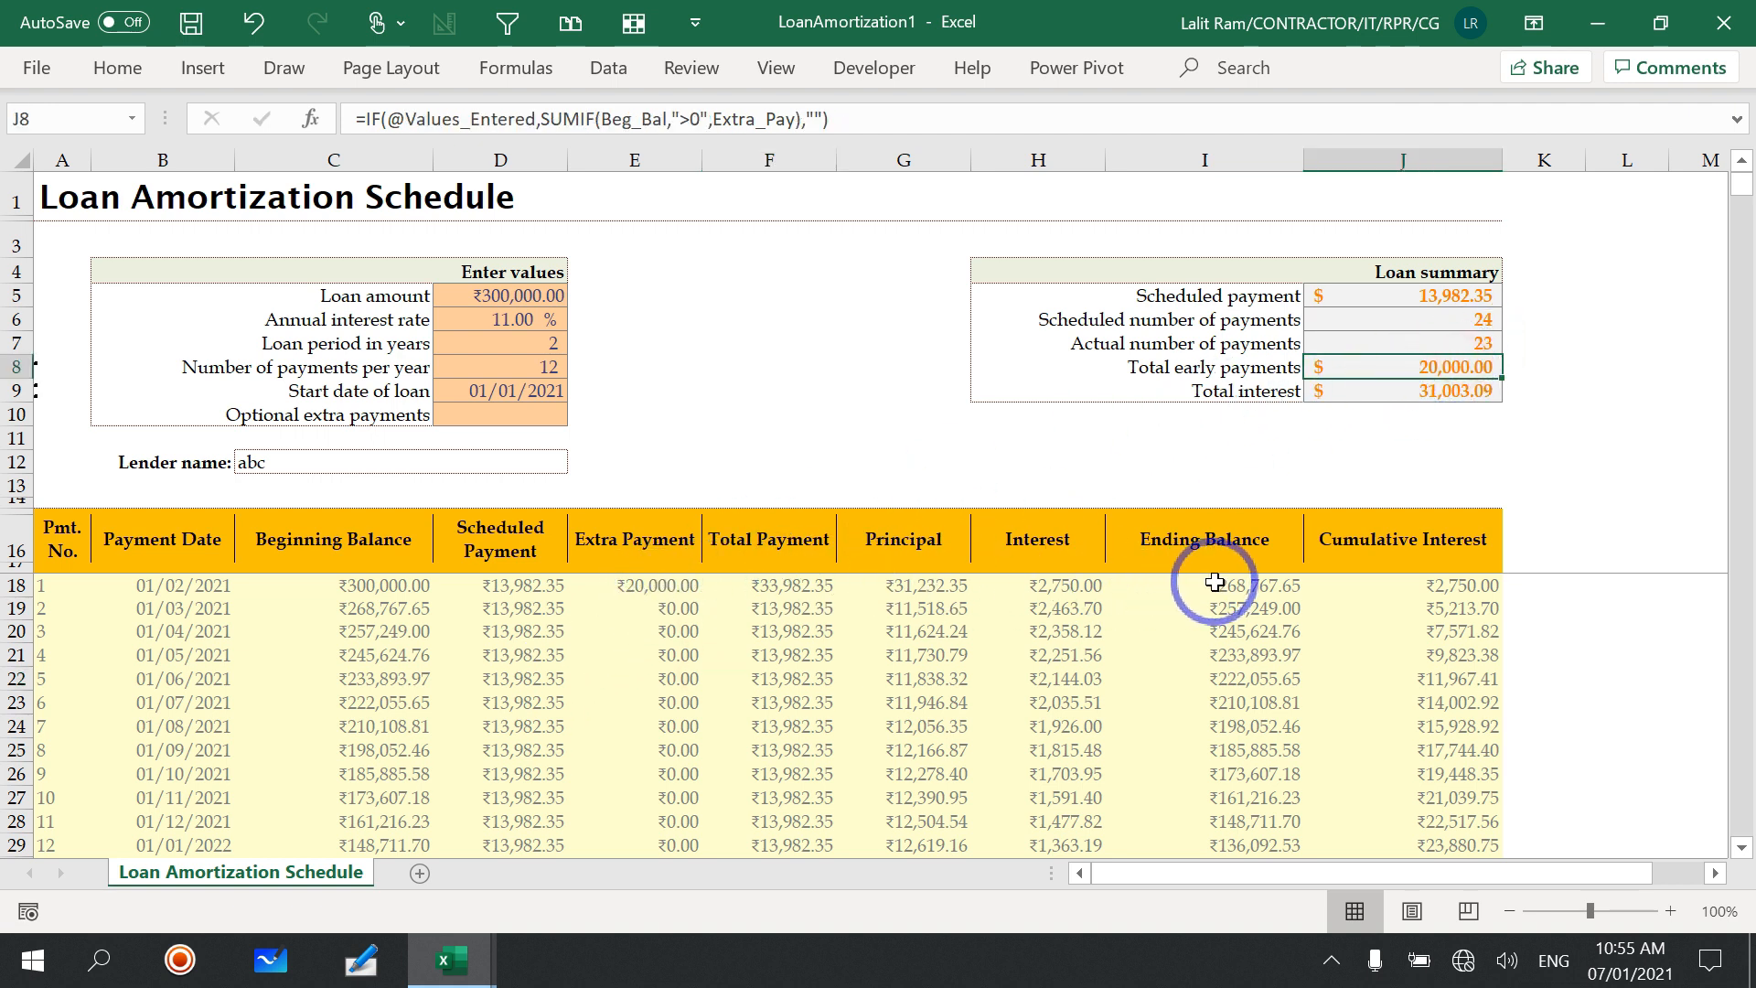
left_click(373, 609)
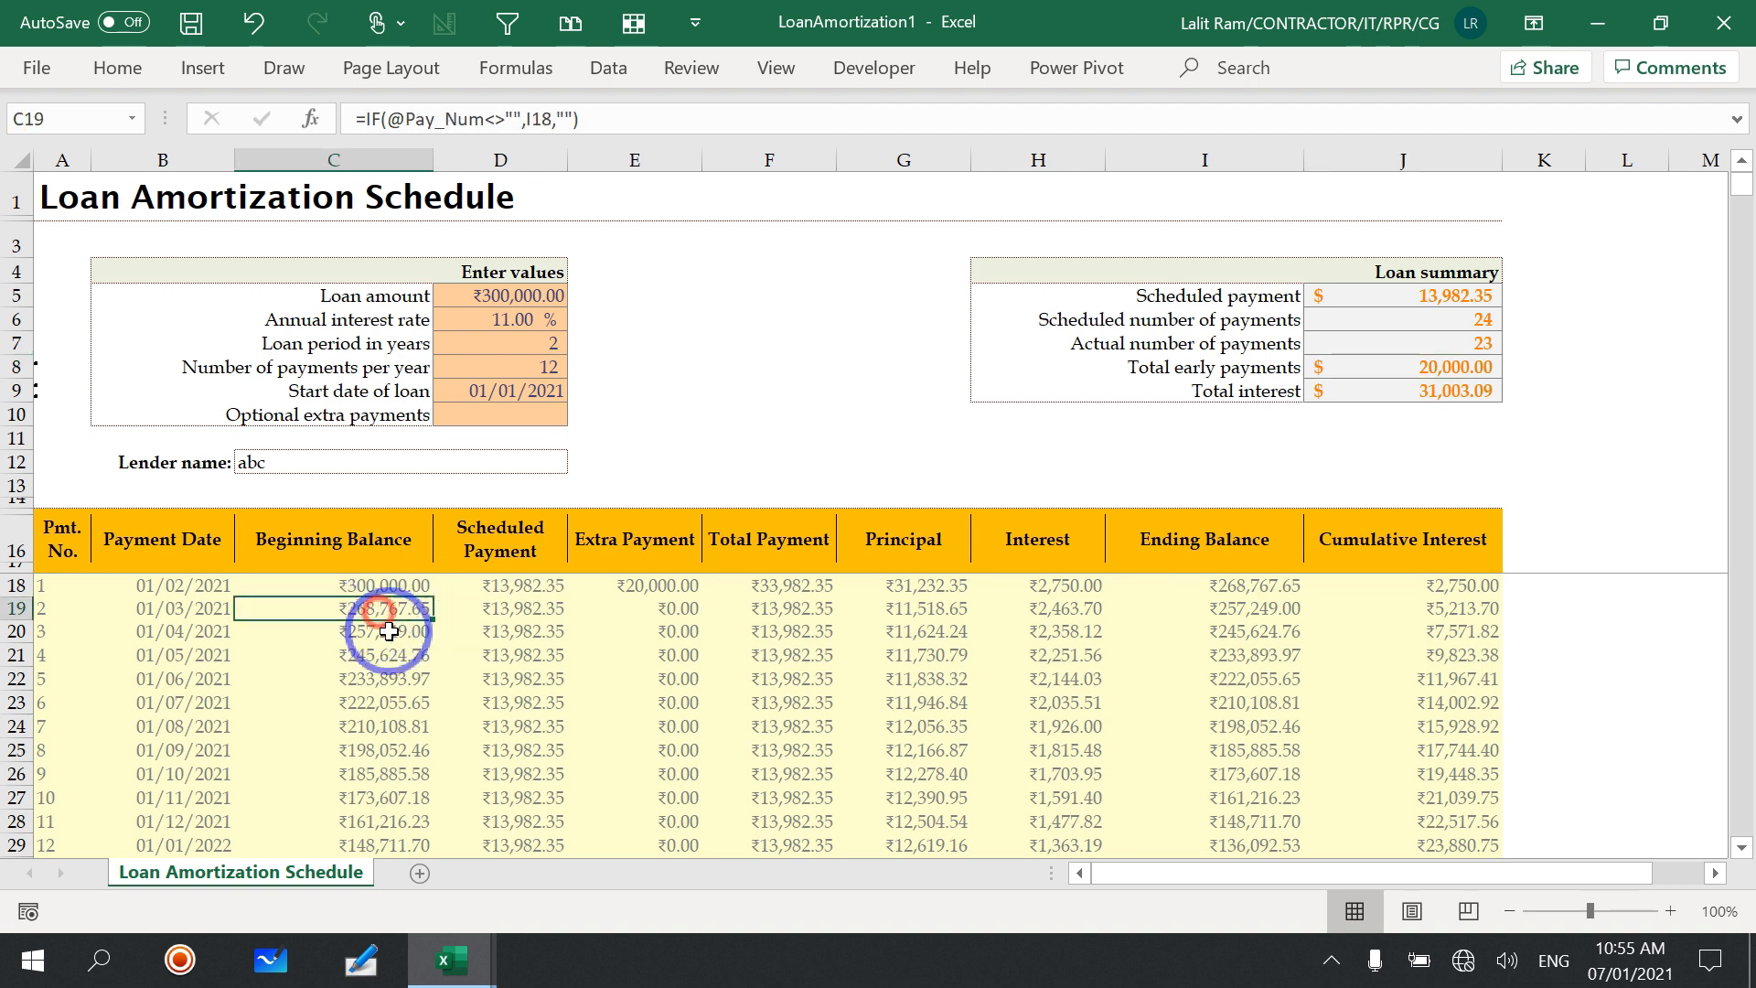
left_click(503, 610)
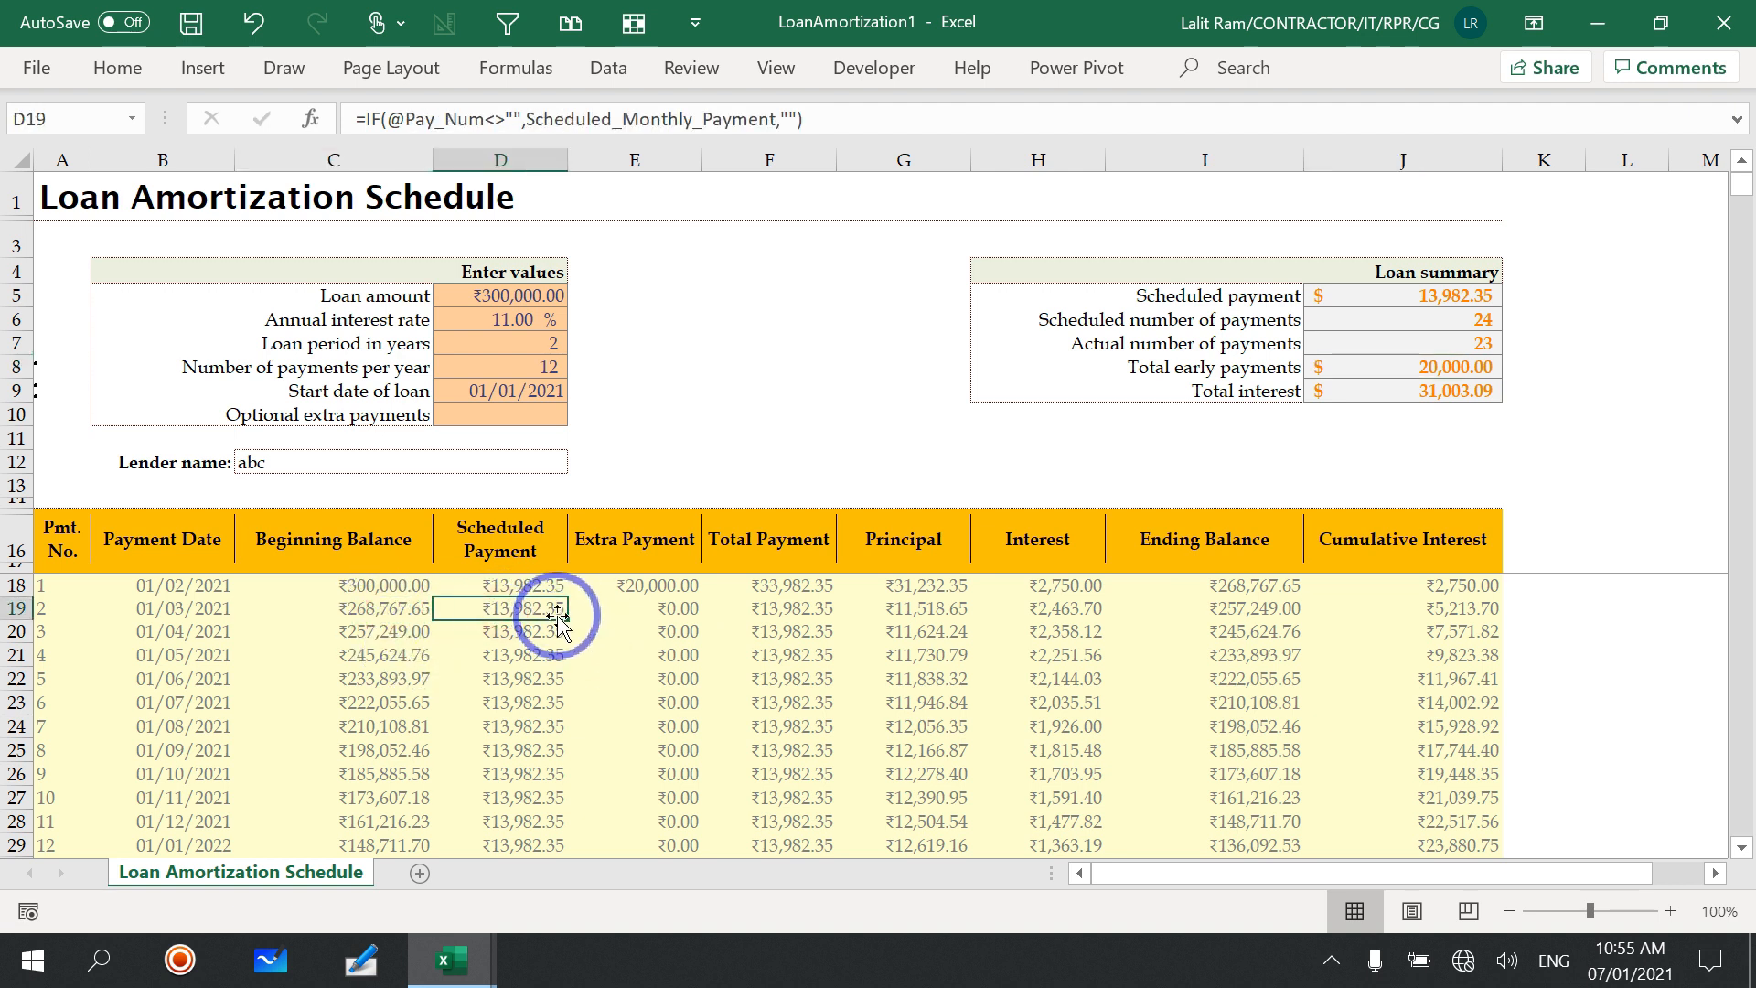
left_click(675, 587)
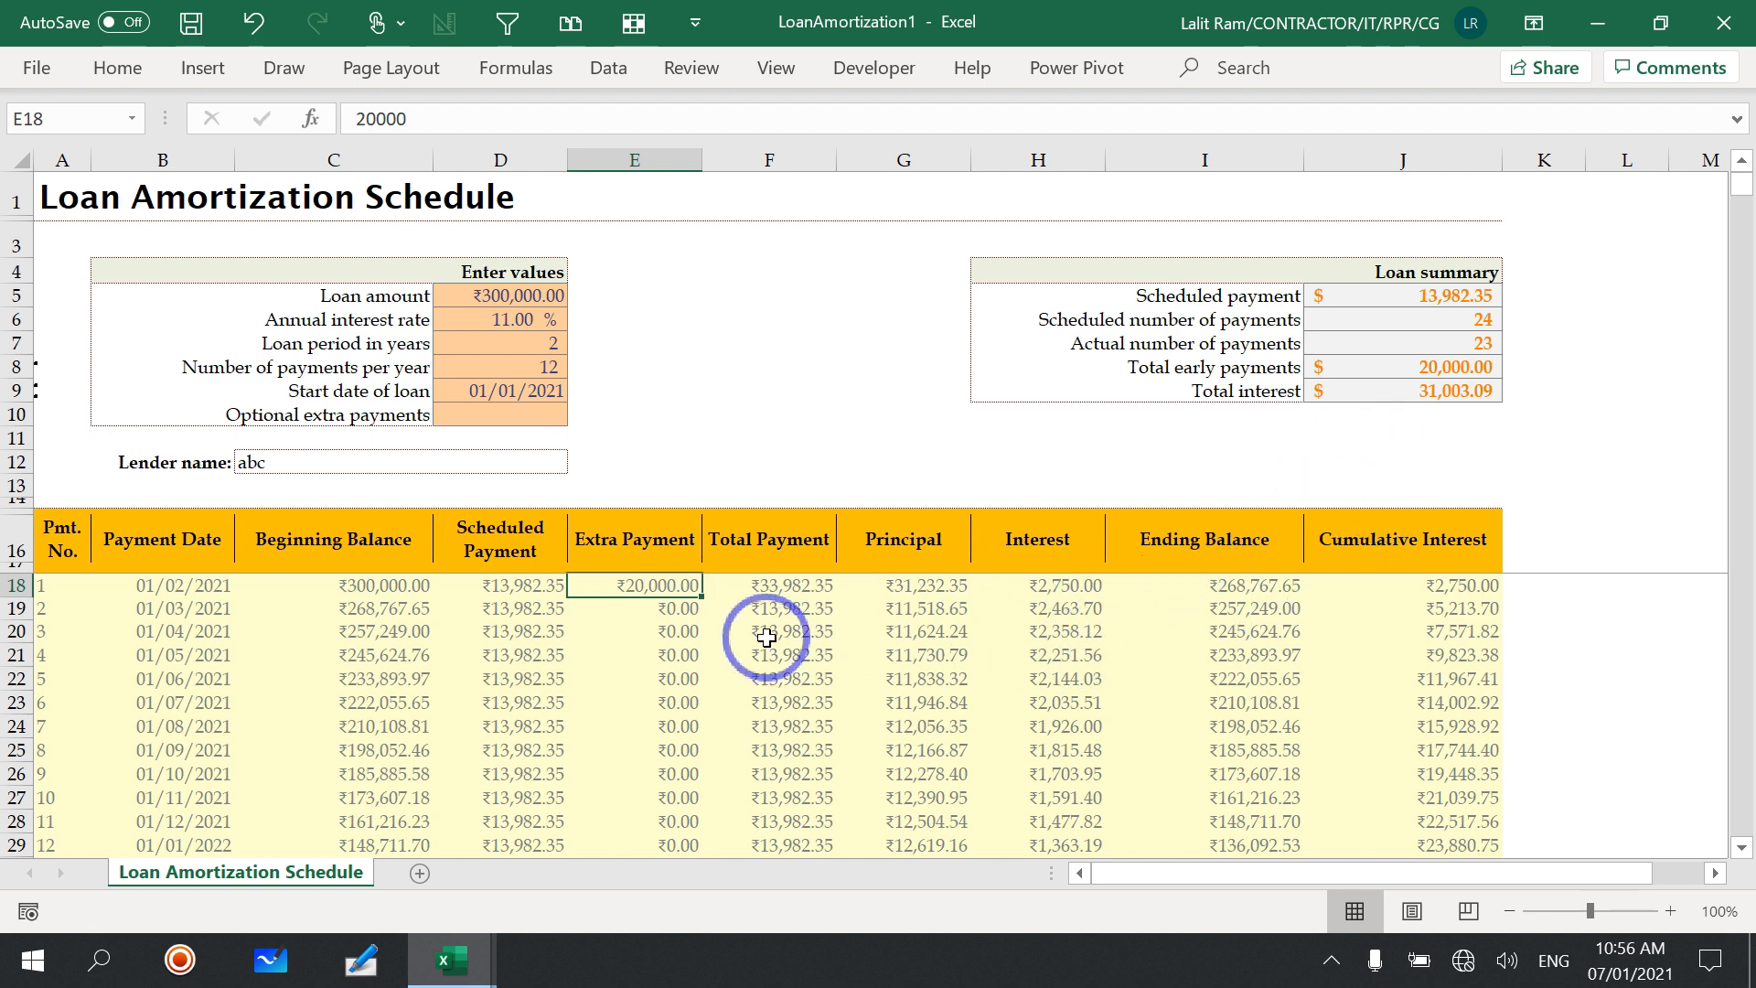
Step: Enter an extra payment of 5000 for payment number 2 in the schedule
left_click(658, 608)
type("5,00")
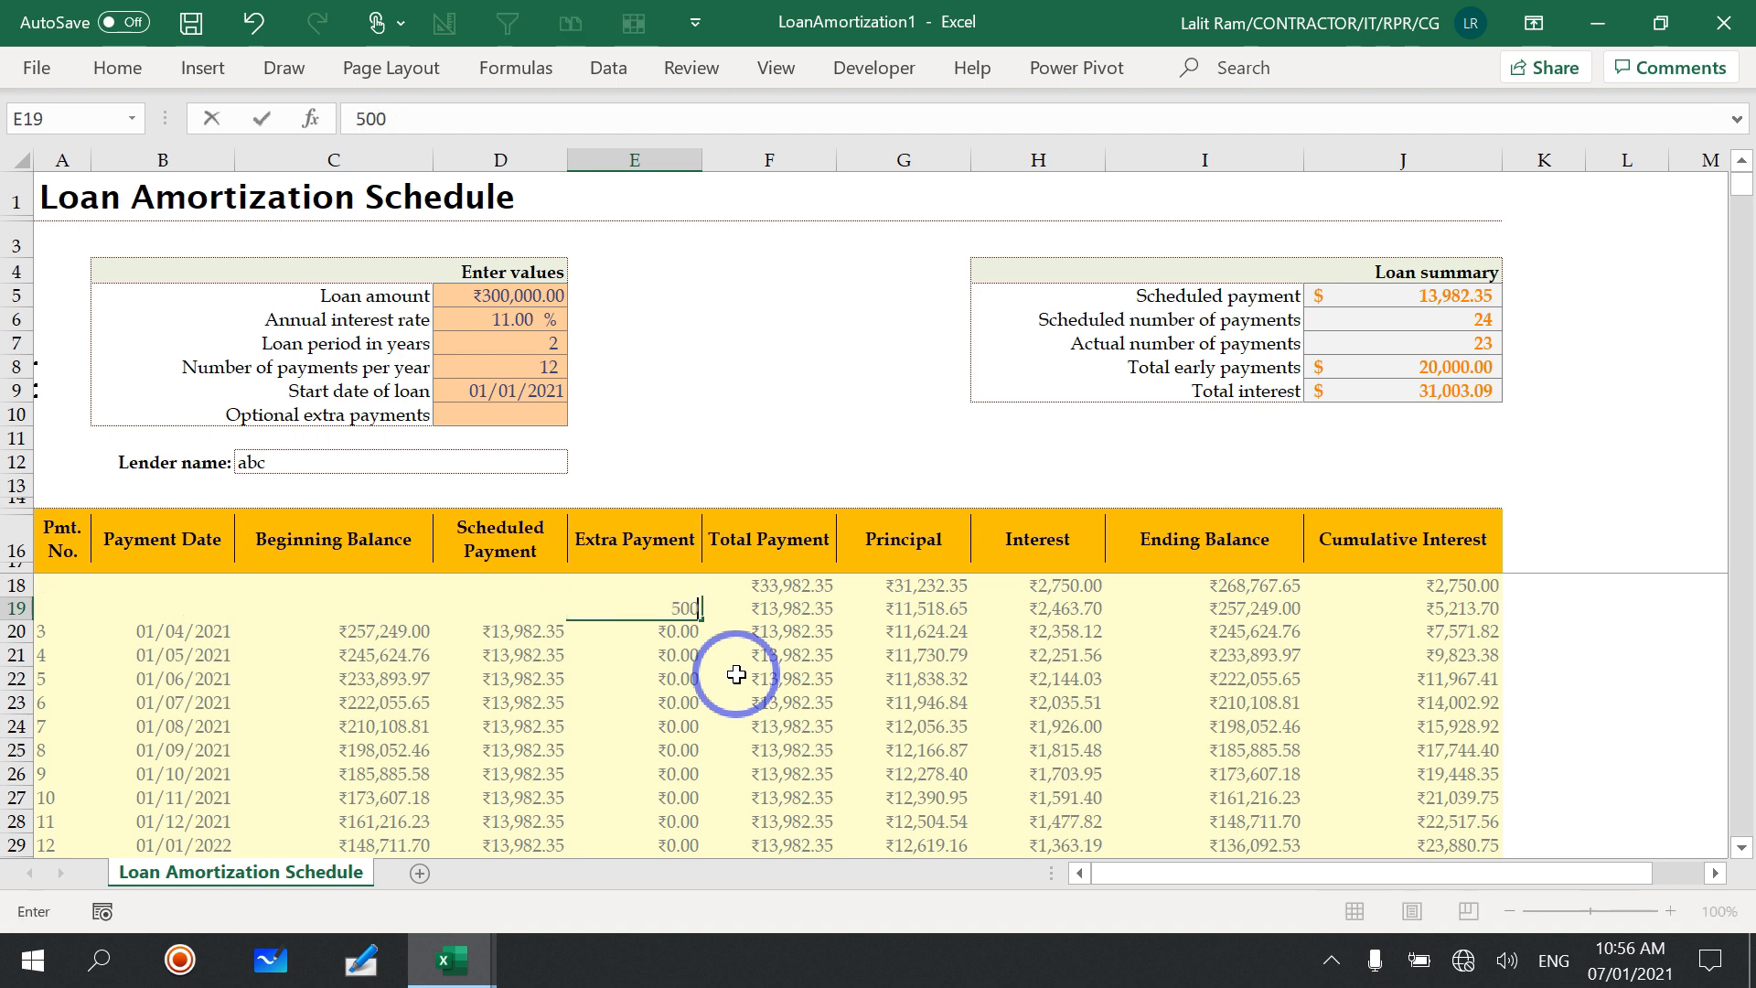
type("0")
key("Return")
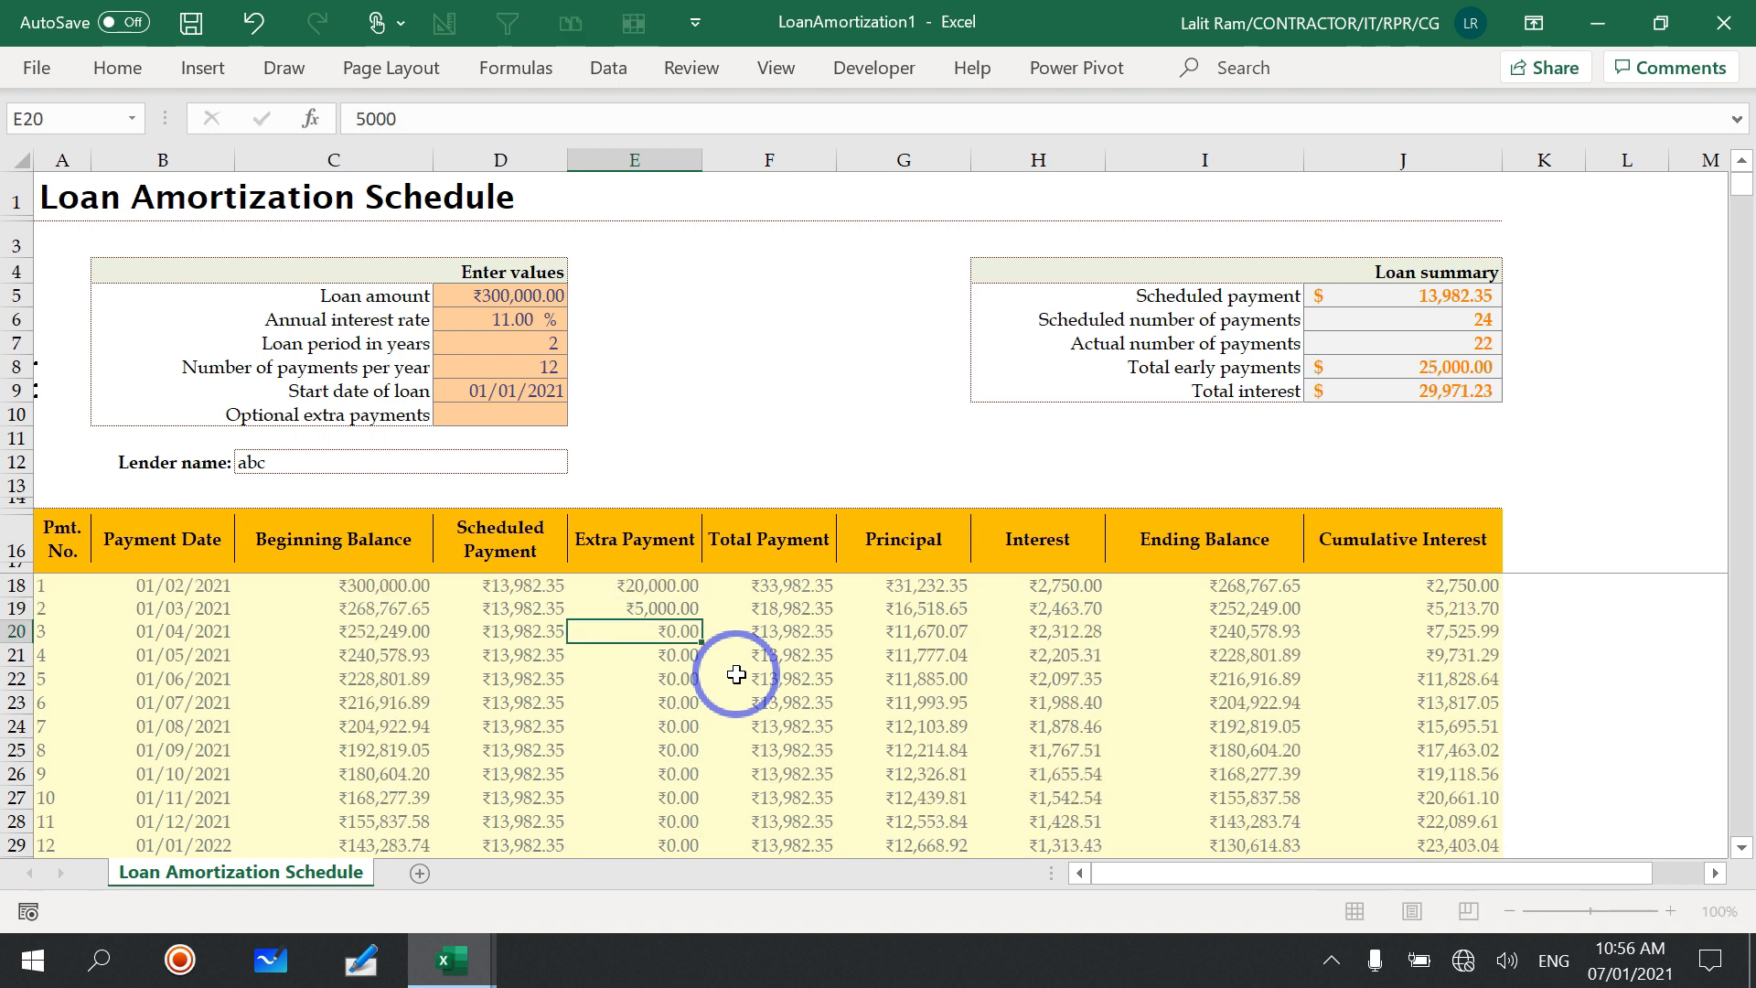
Step: Inspect total early payments and total interest in the loan summary, and compare total interest with the Interest column's sum
left_click(1431, 370)
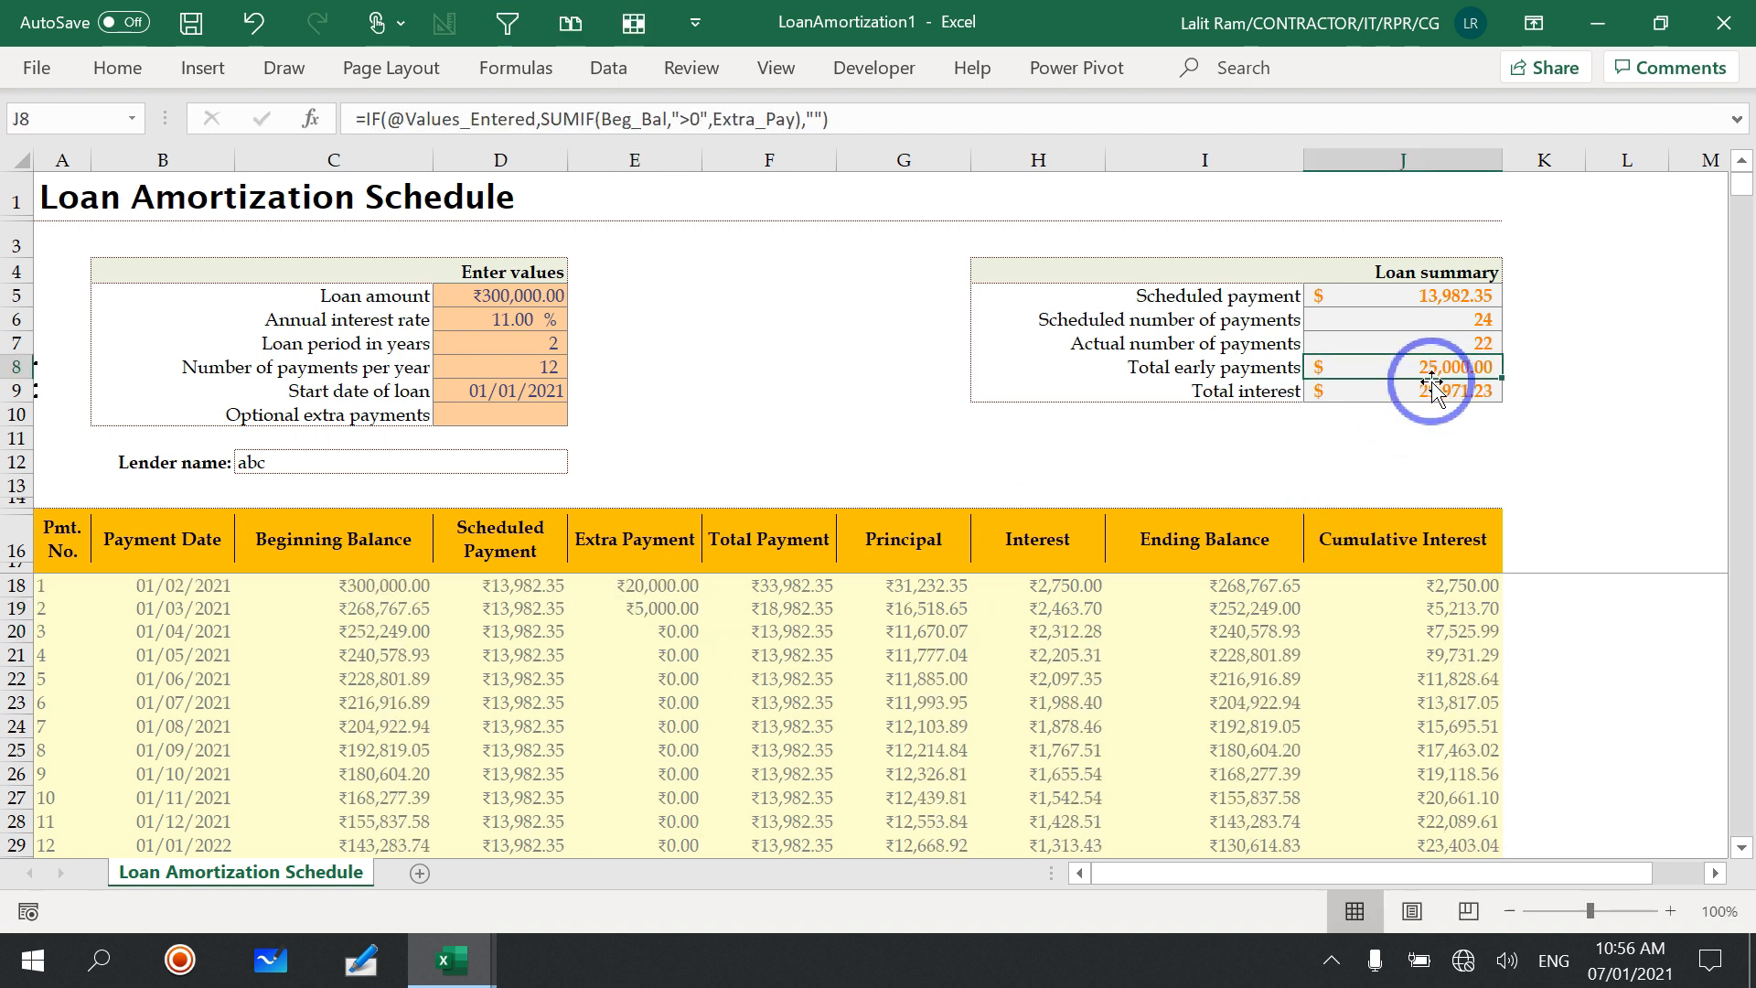
left_click(1451, 392)
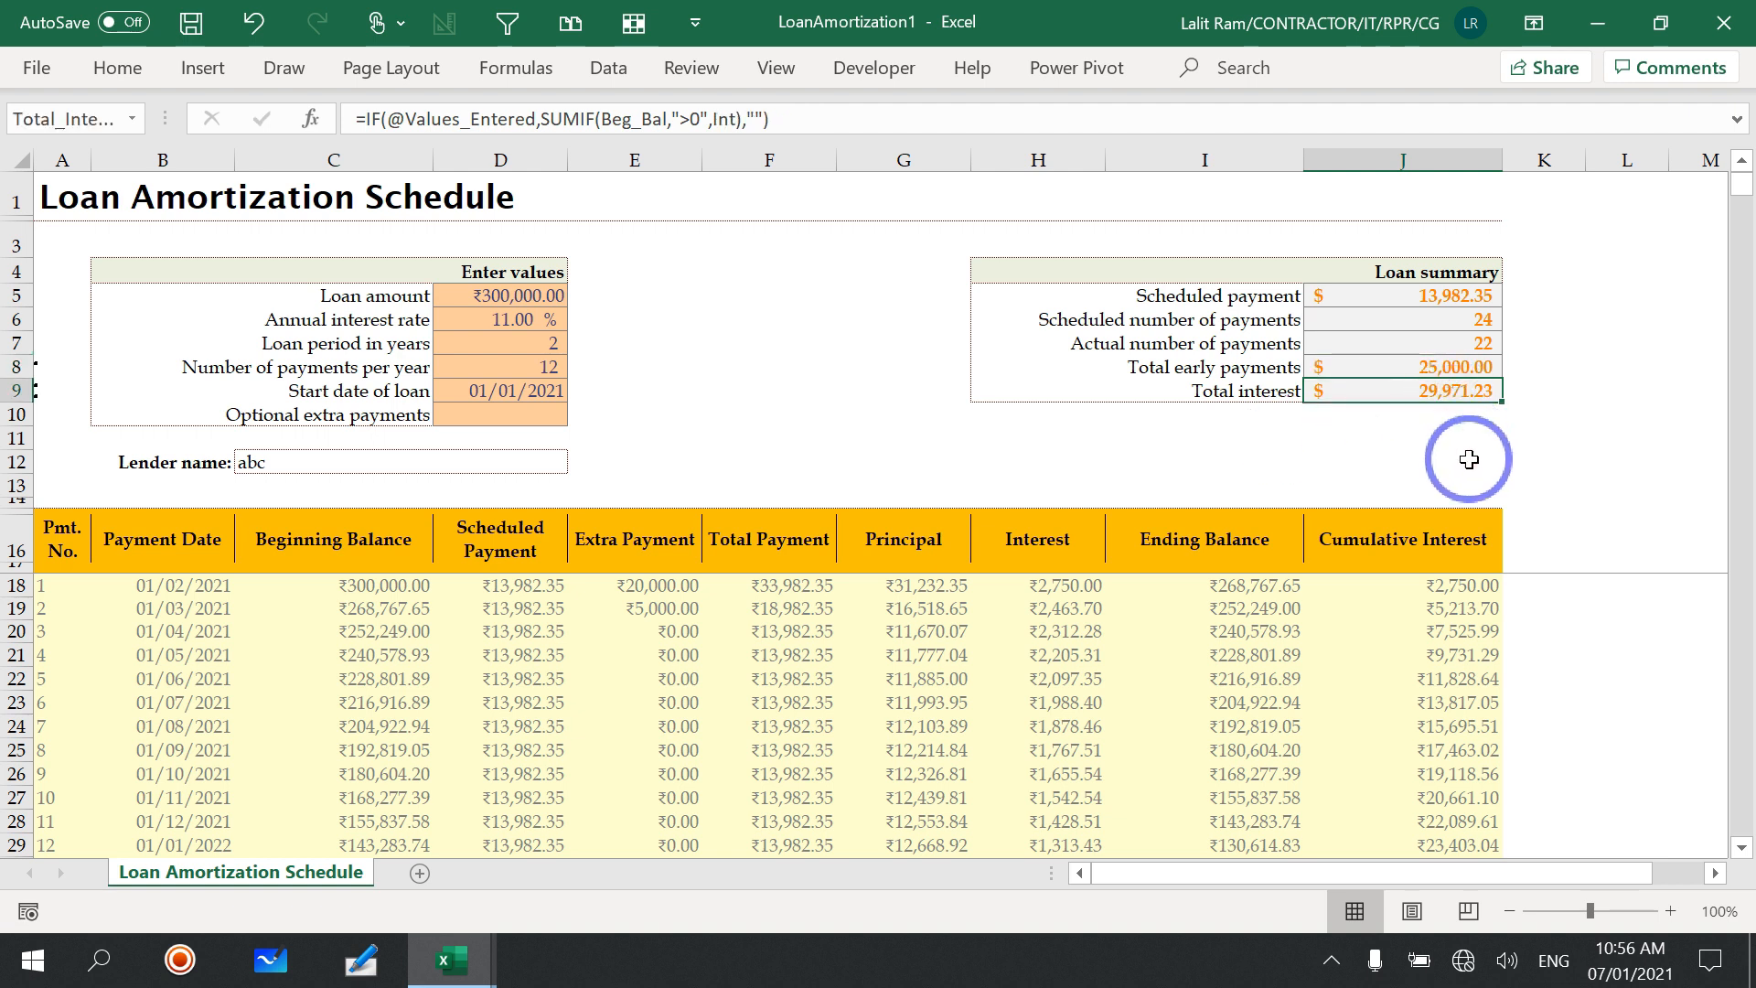
left_click_drag(1059, 585, 1045, 635)
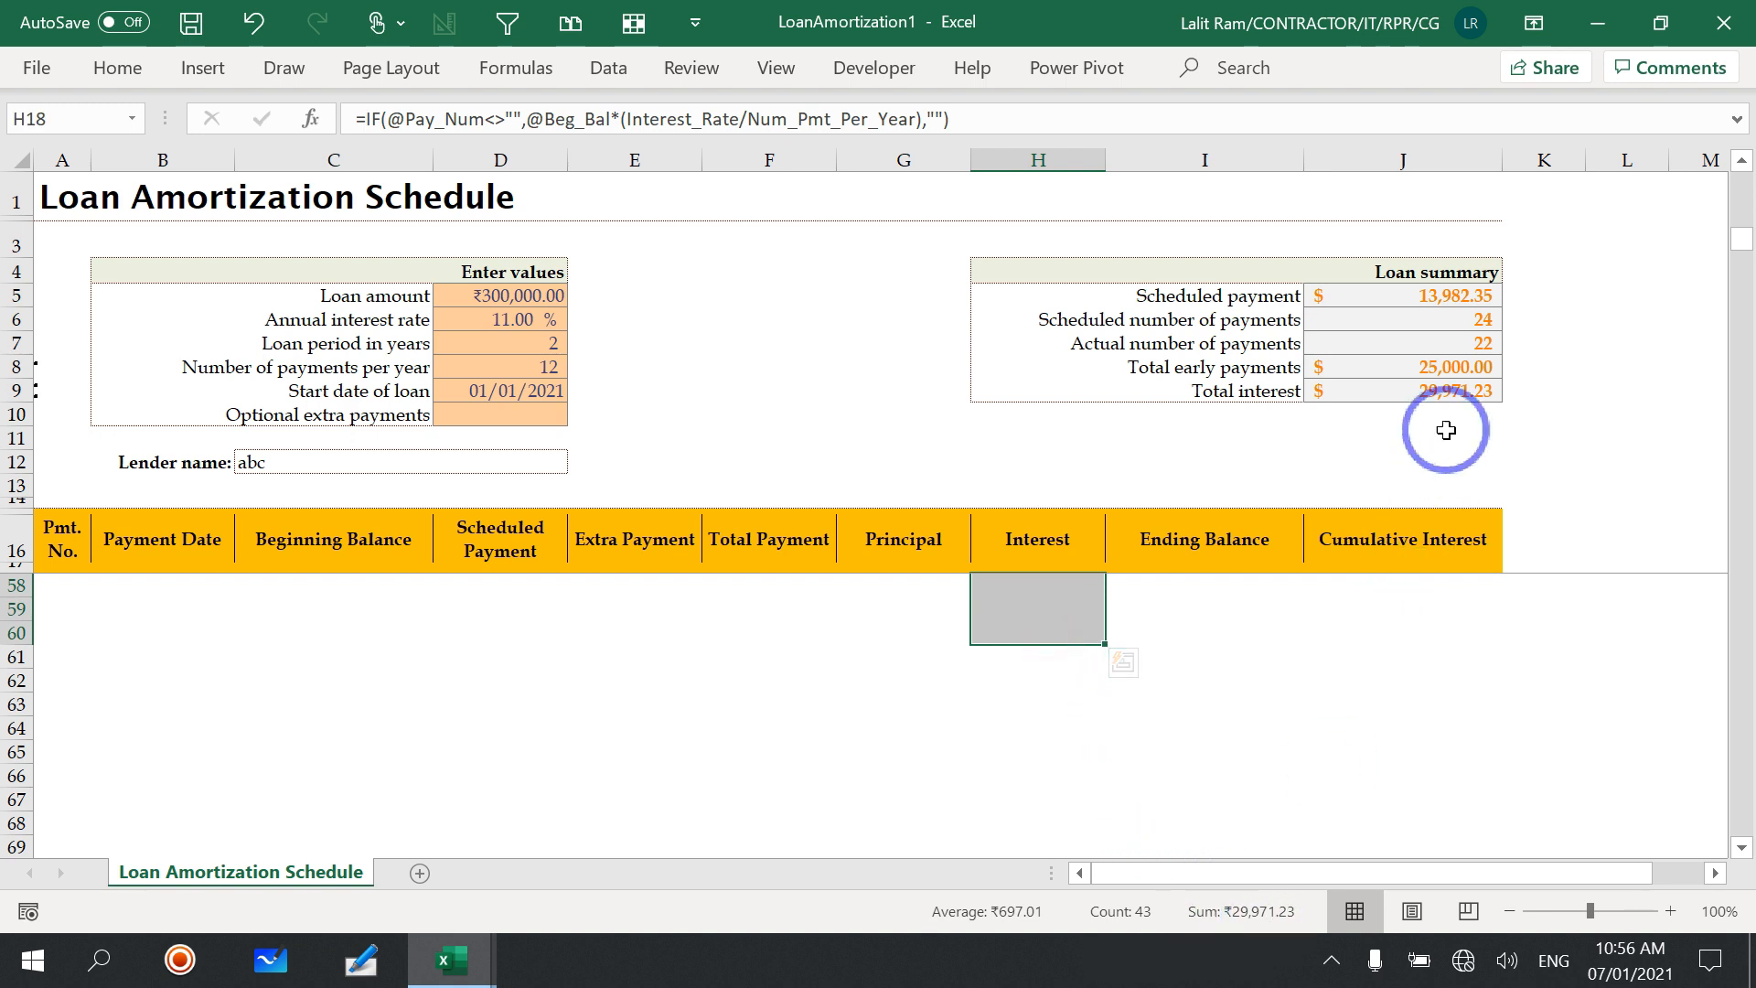
scroll(1266, 694, "up", 13)
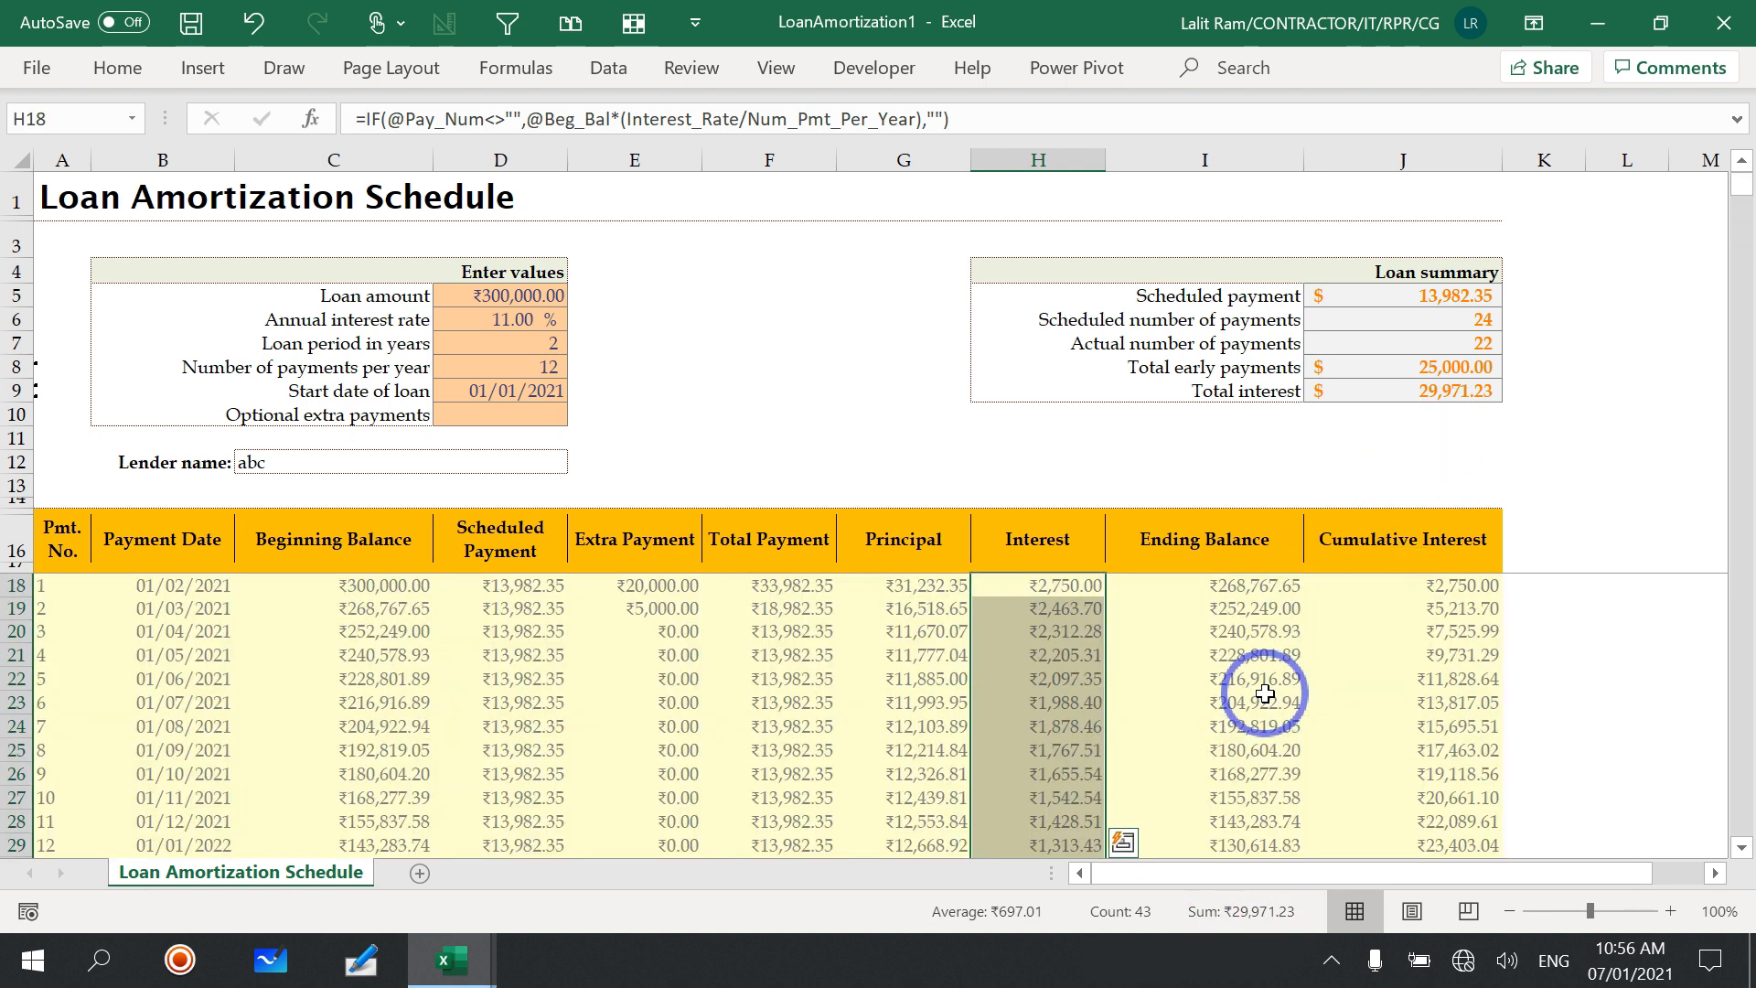
Step: Check the sum of the Principal column in the payment schedule against the loan amount
left_click_drag(909, 588, 919, 750)
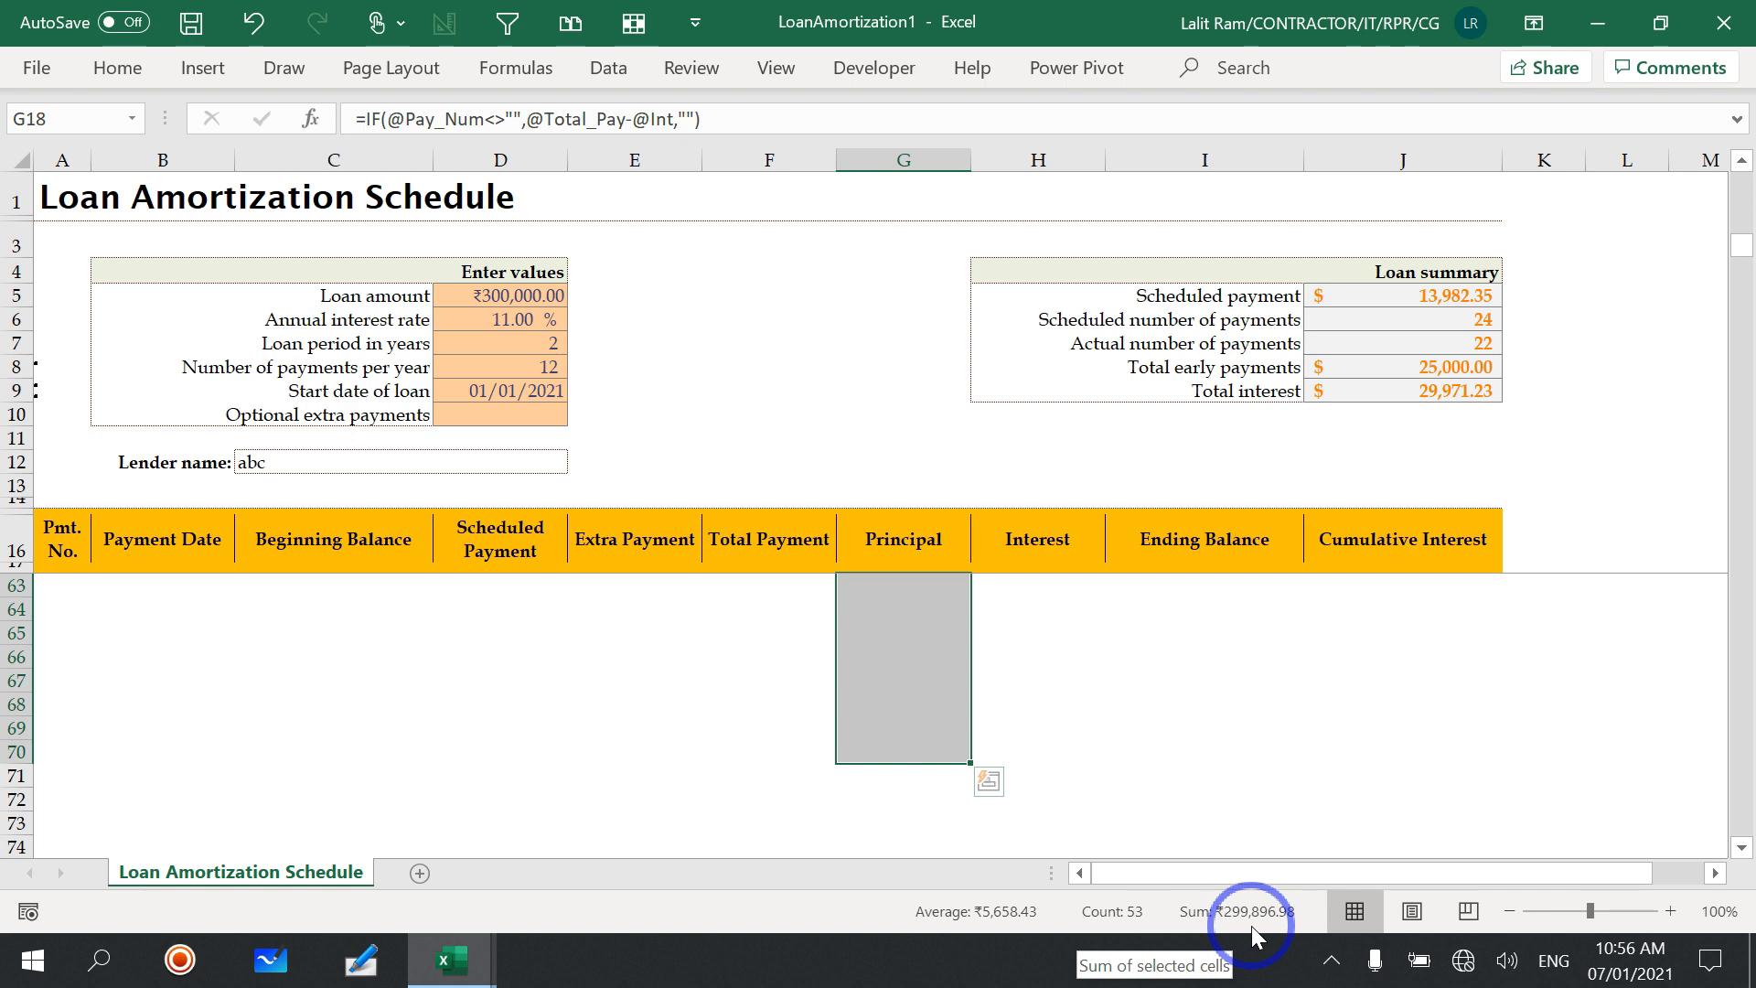
scroll(1242, 775, "up", 9)
scroll(1242, 775, "up", 6)
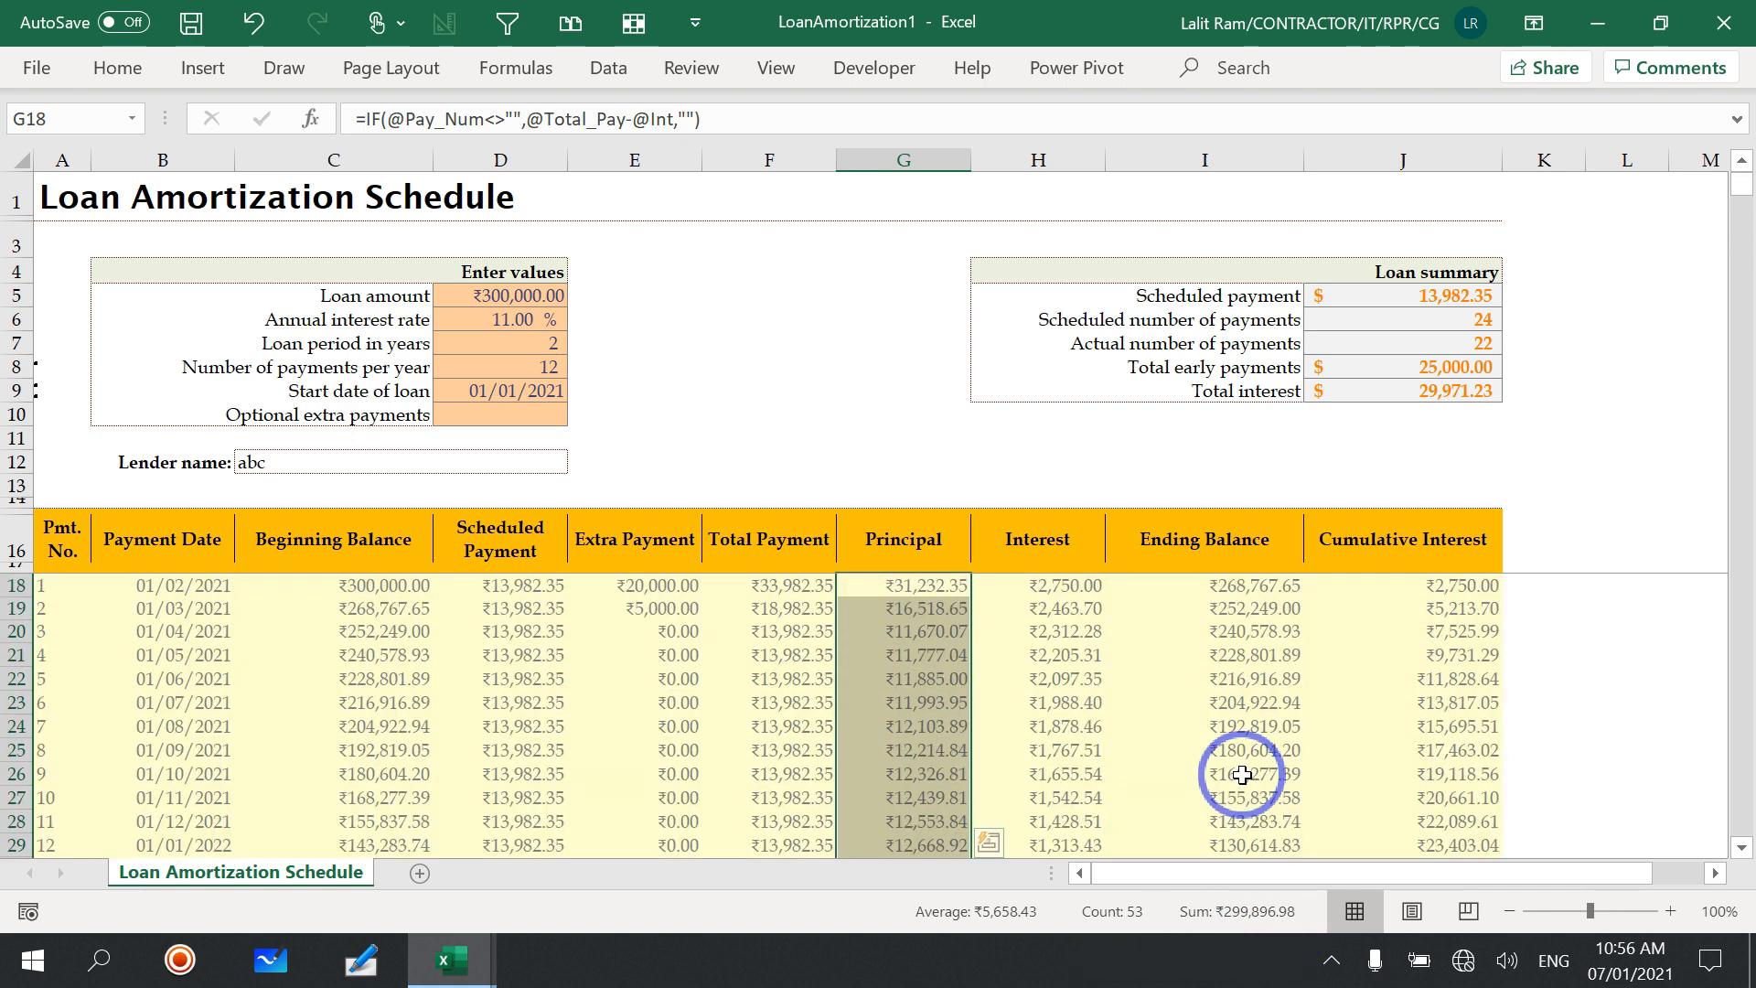
left_click(1523, 684)
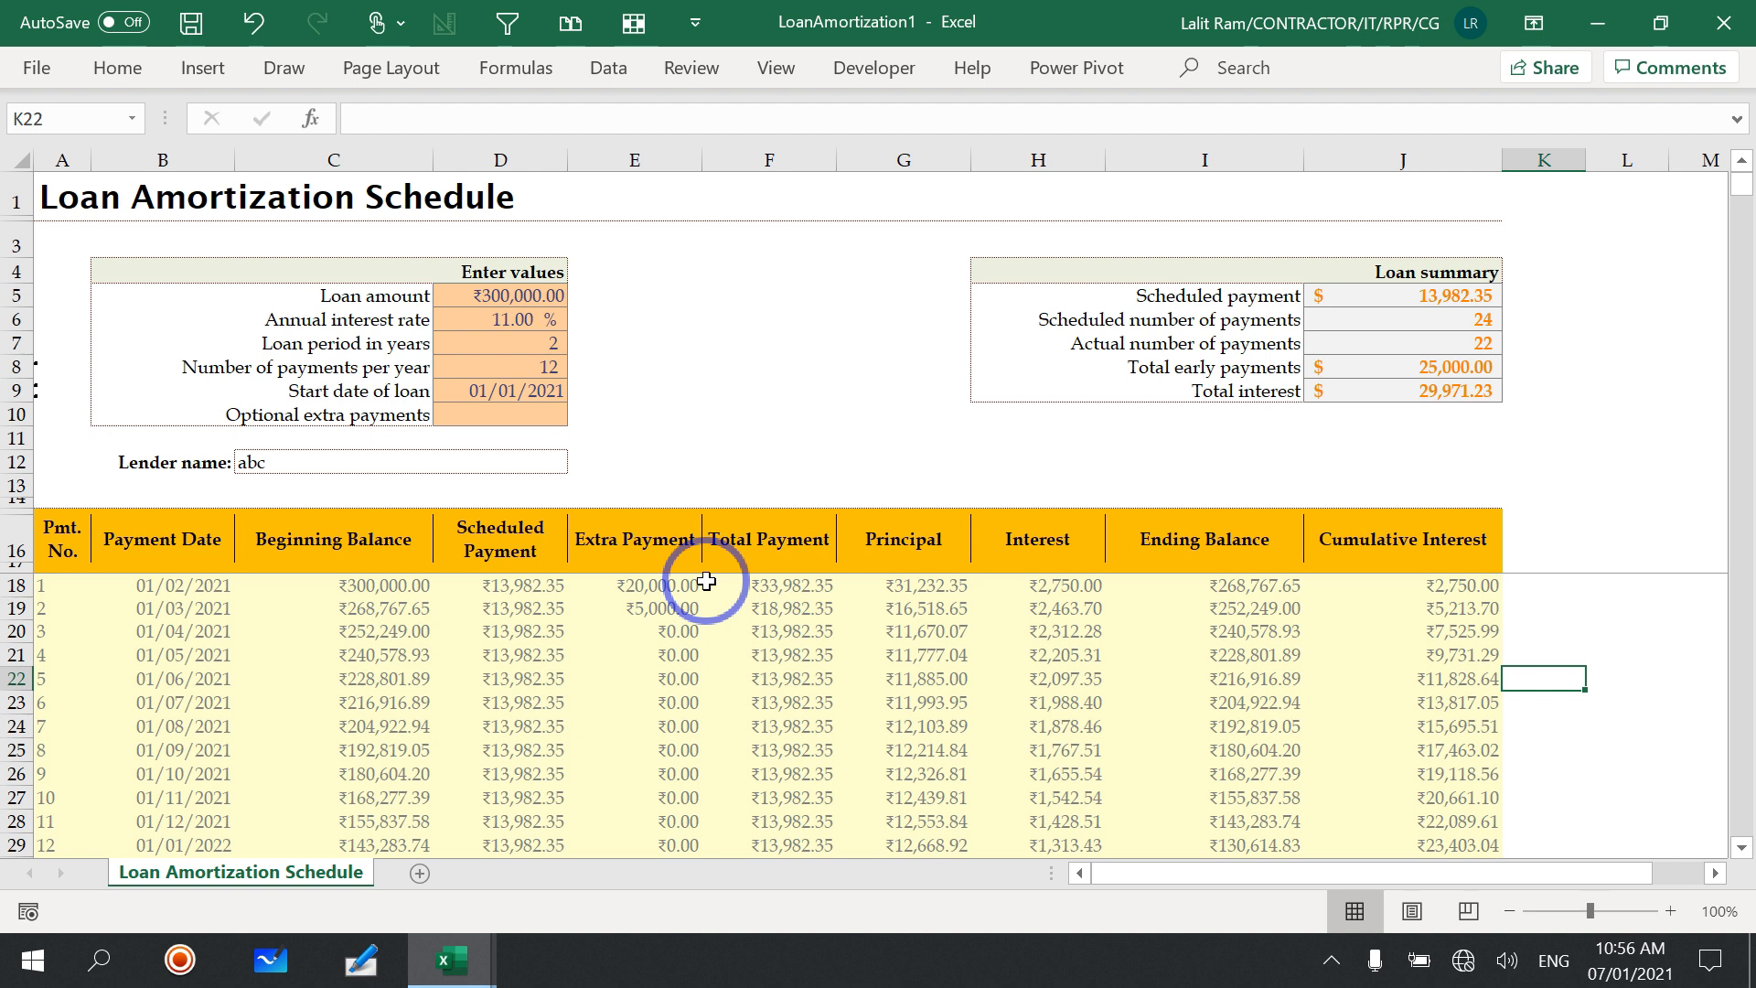
Step: Close the loan amortization workbook without saving it, and close the blank workbook too
left_click(1727, 19)
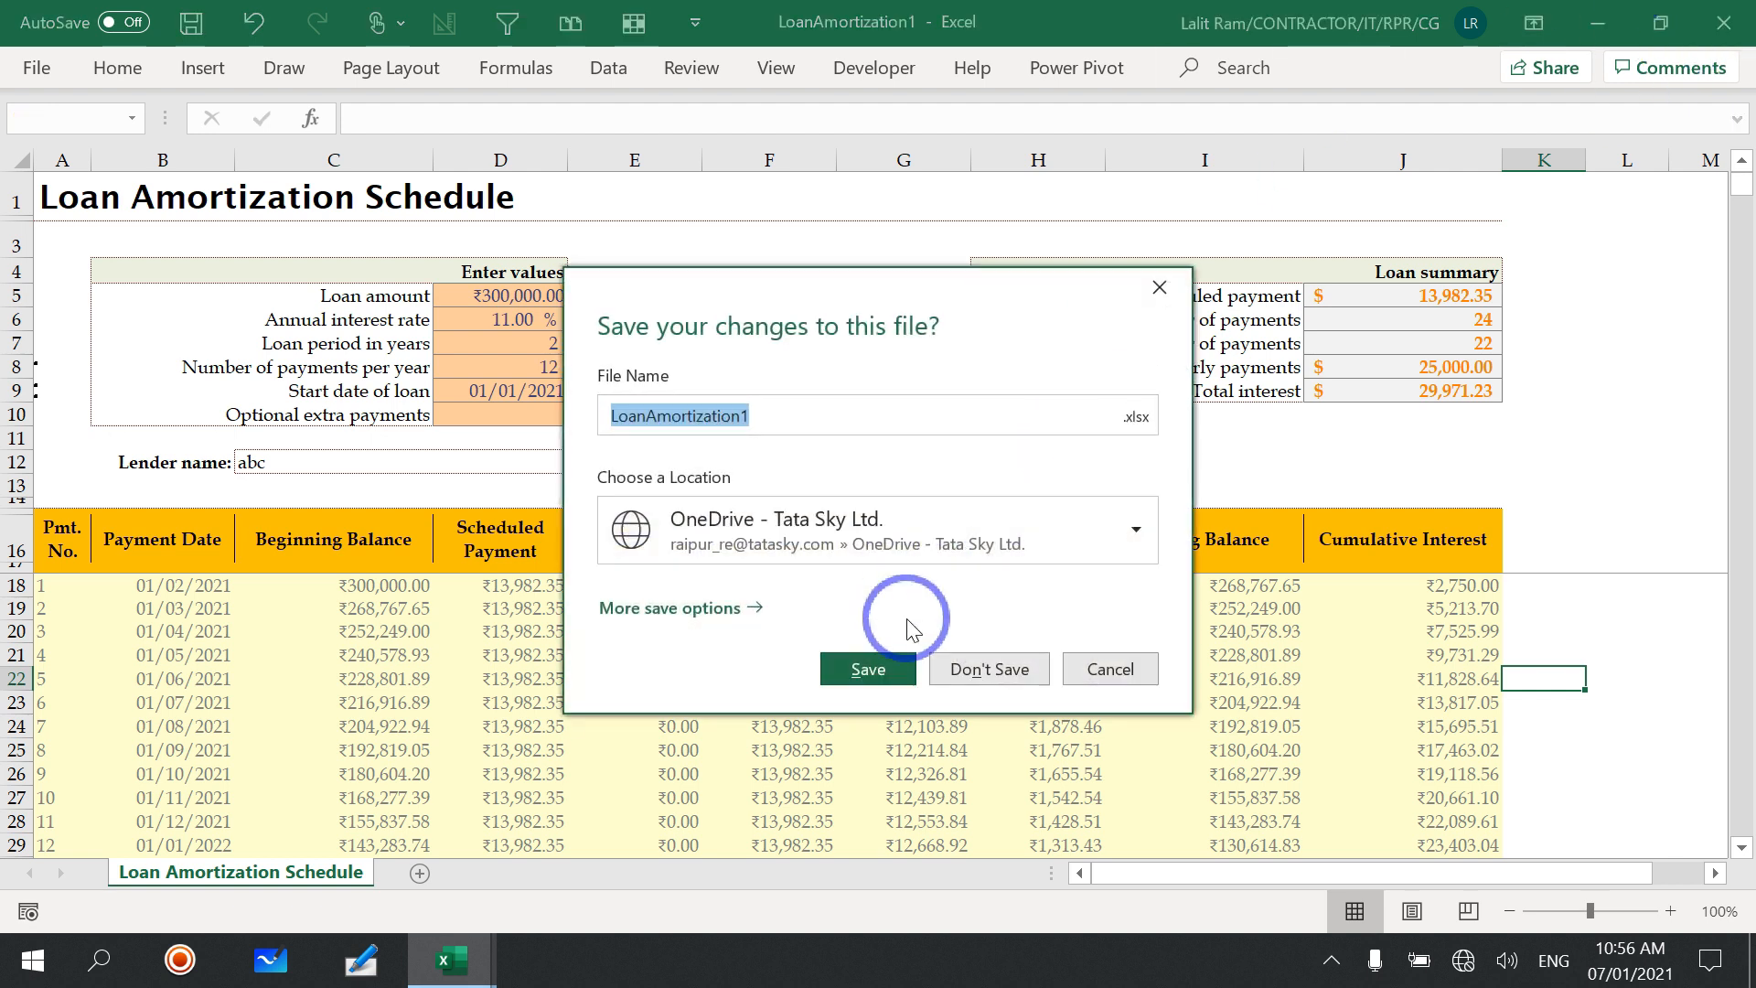
left_click(975, 675)
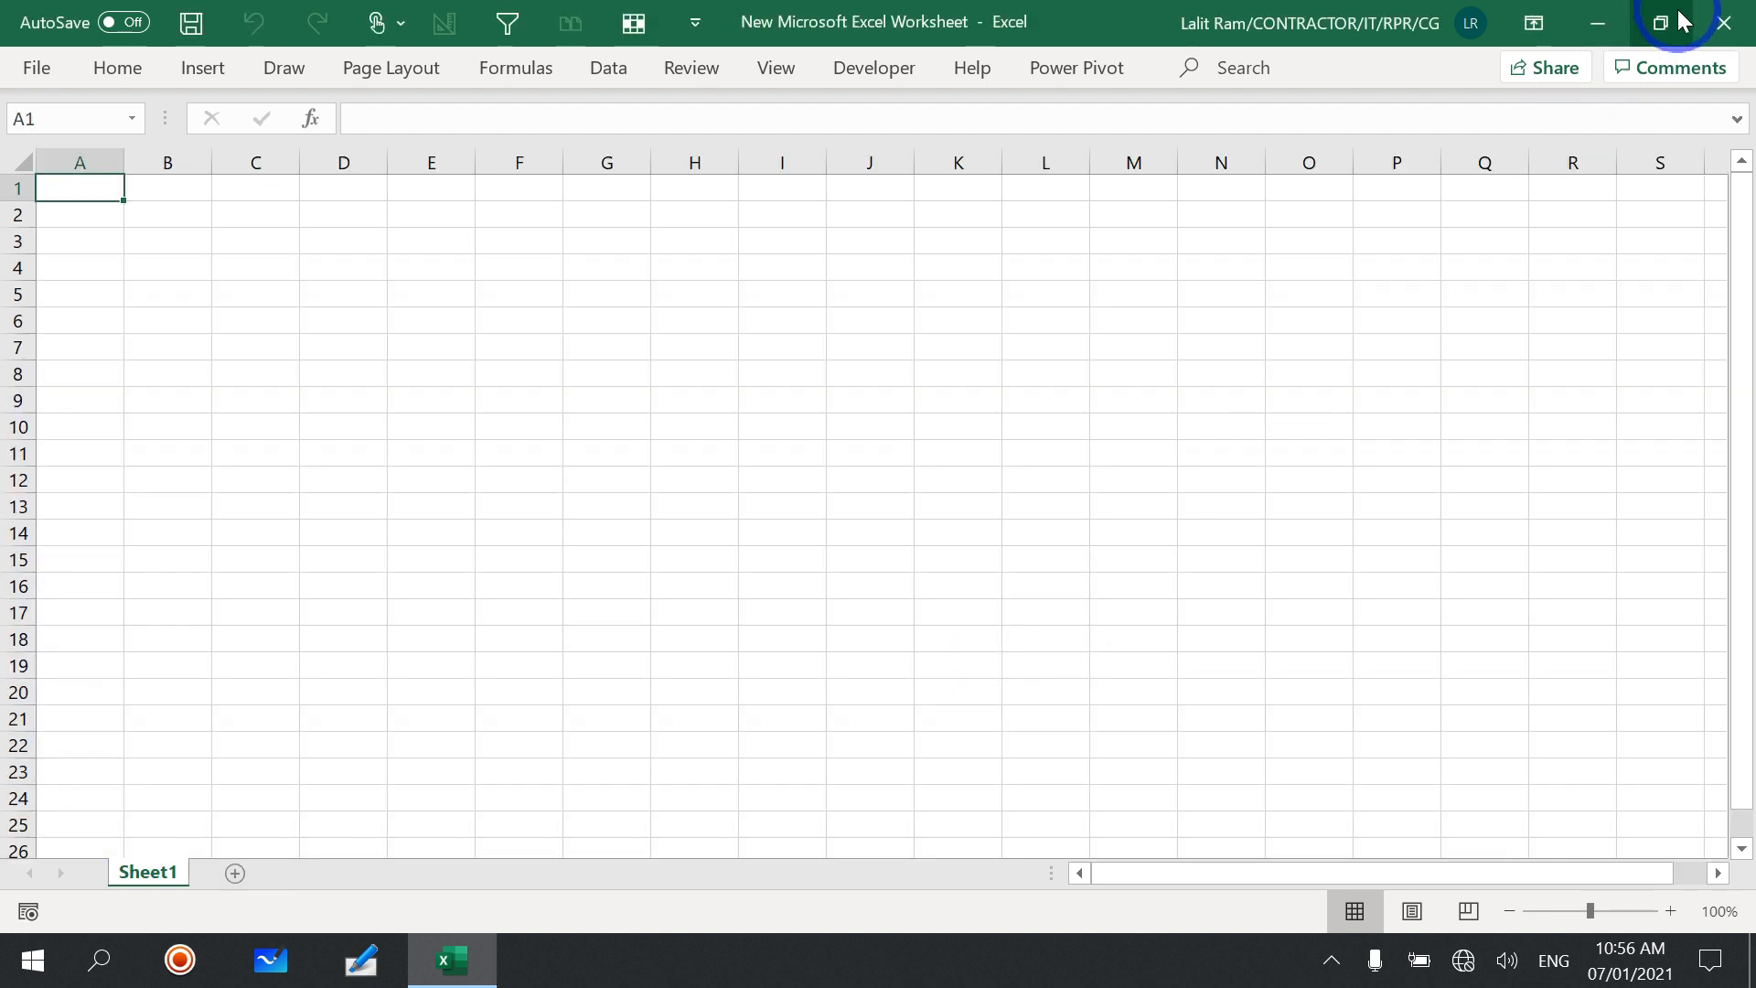
left_click(1725, 18)
left_click(1725, 18)
Step: Create a new Microsoft Excel Worksheet on the desktop with its default name, open it and dismiss the sign-in notice
right_click(1026, 364)
left_click(899, 446)
right_click(877, 204)
mouse_move(498, 510)
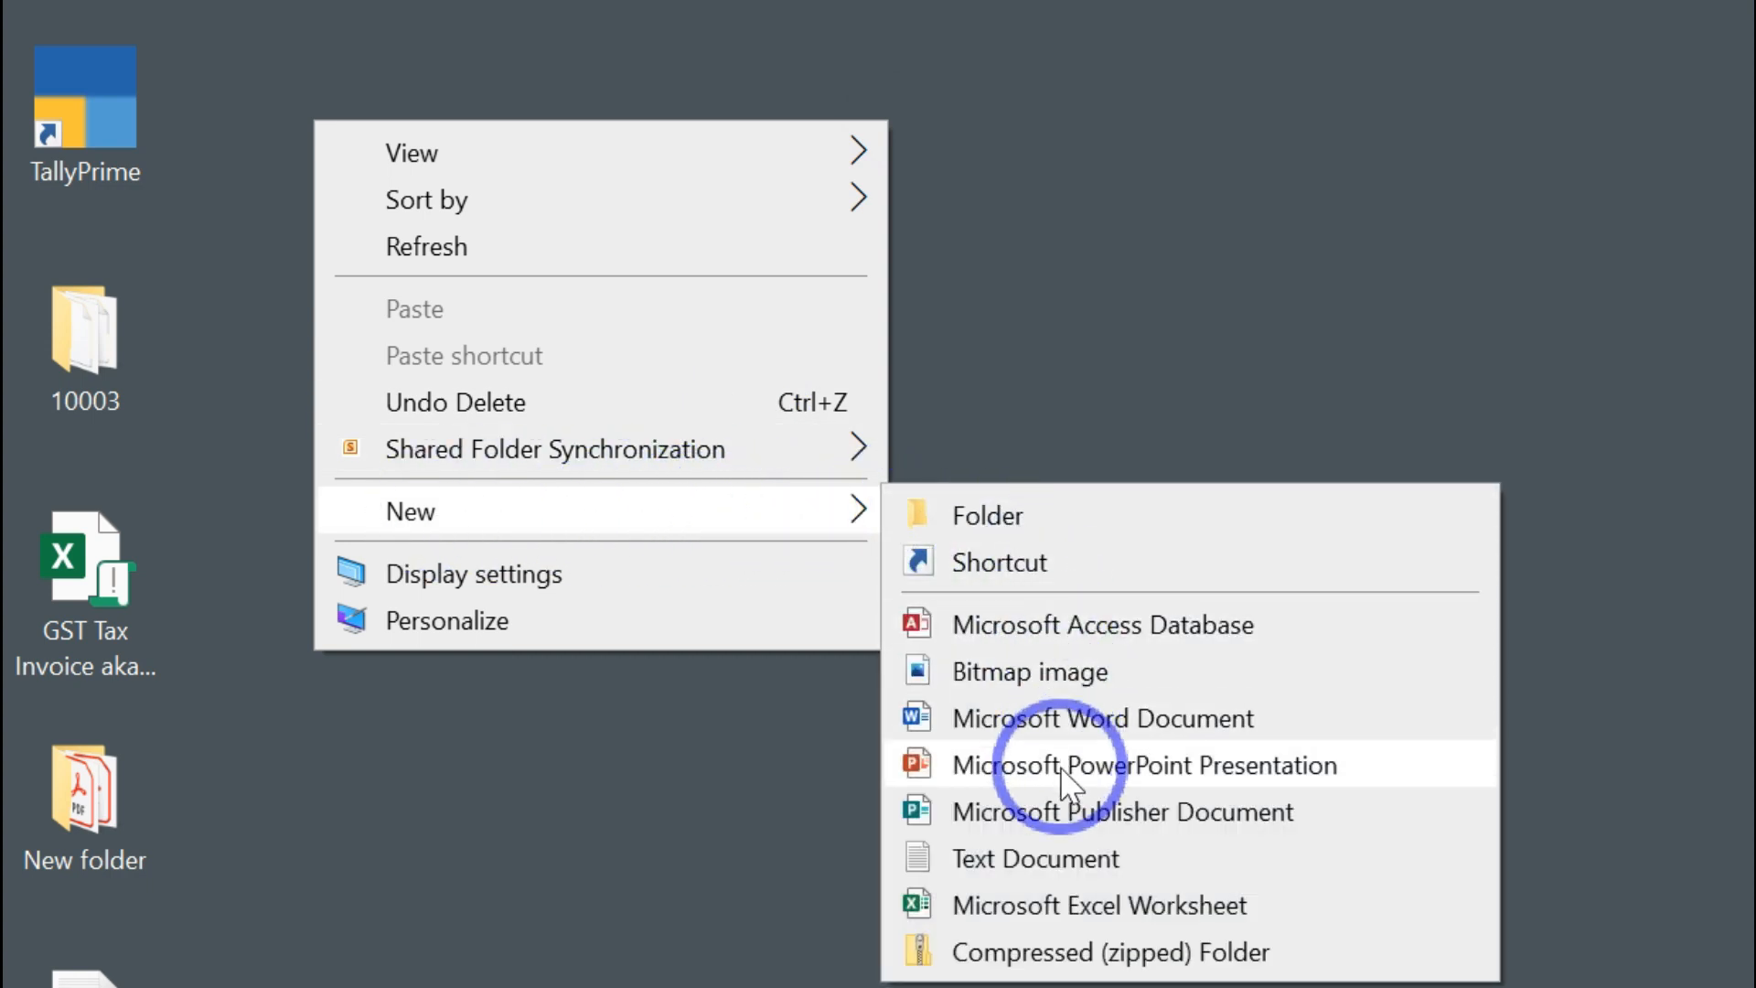
left_click(1057, 905)
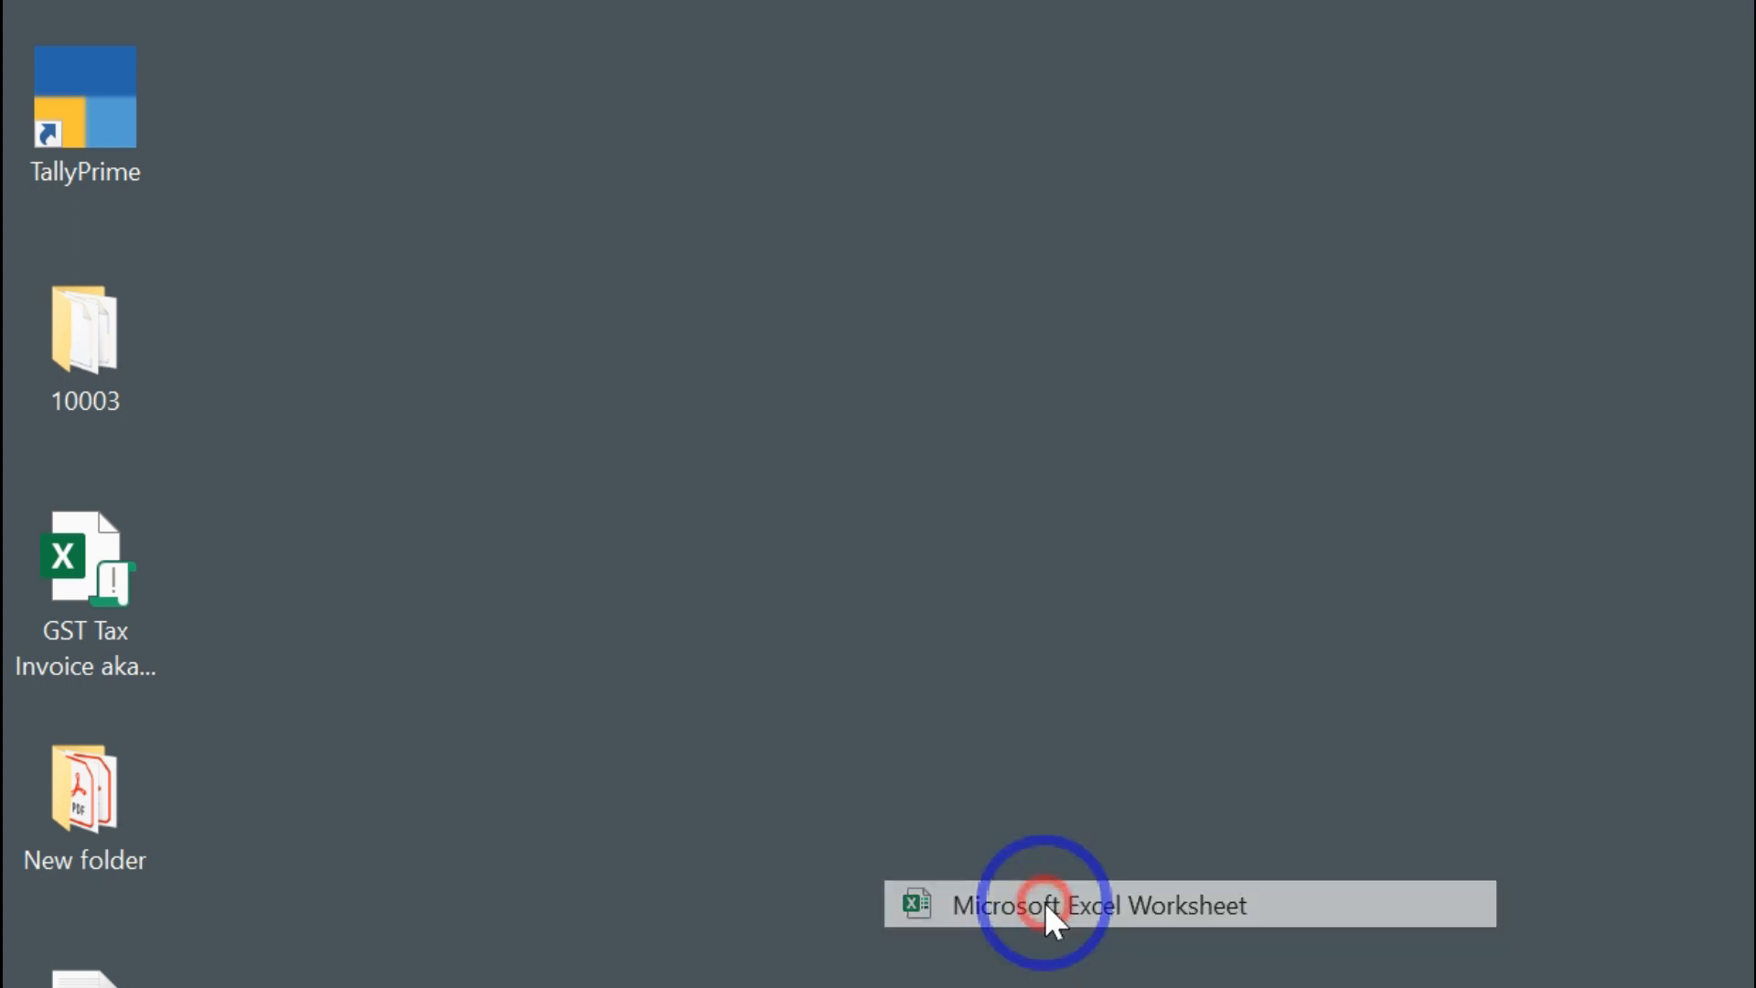
left_click(1156, 715)
double_click(265, 96)
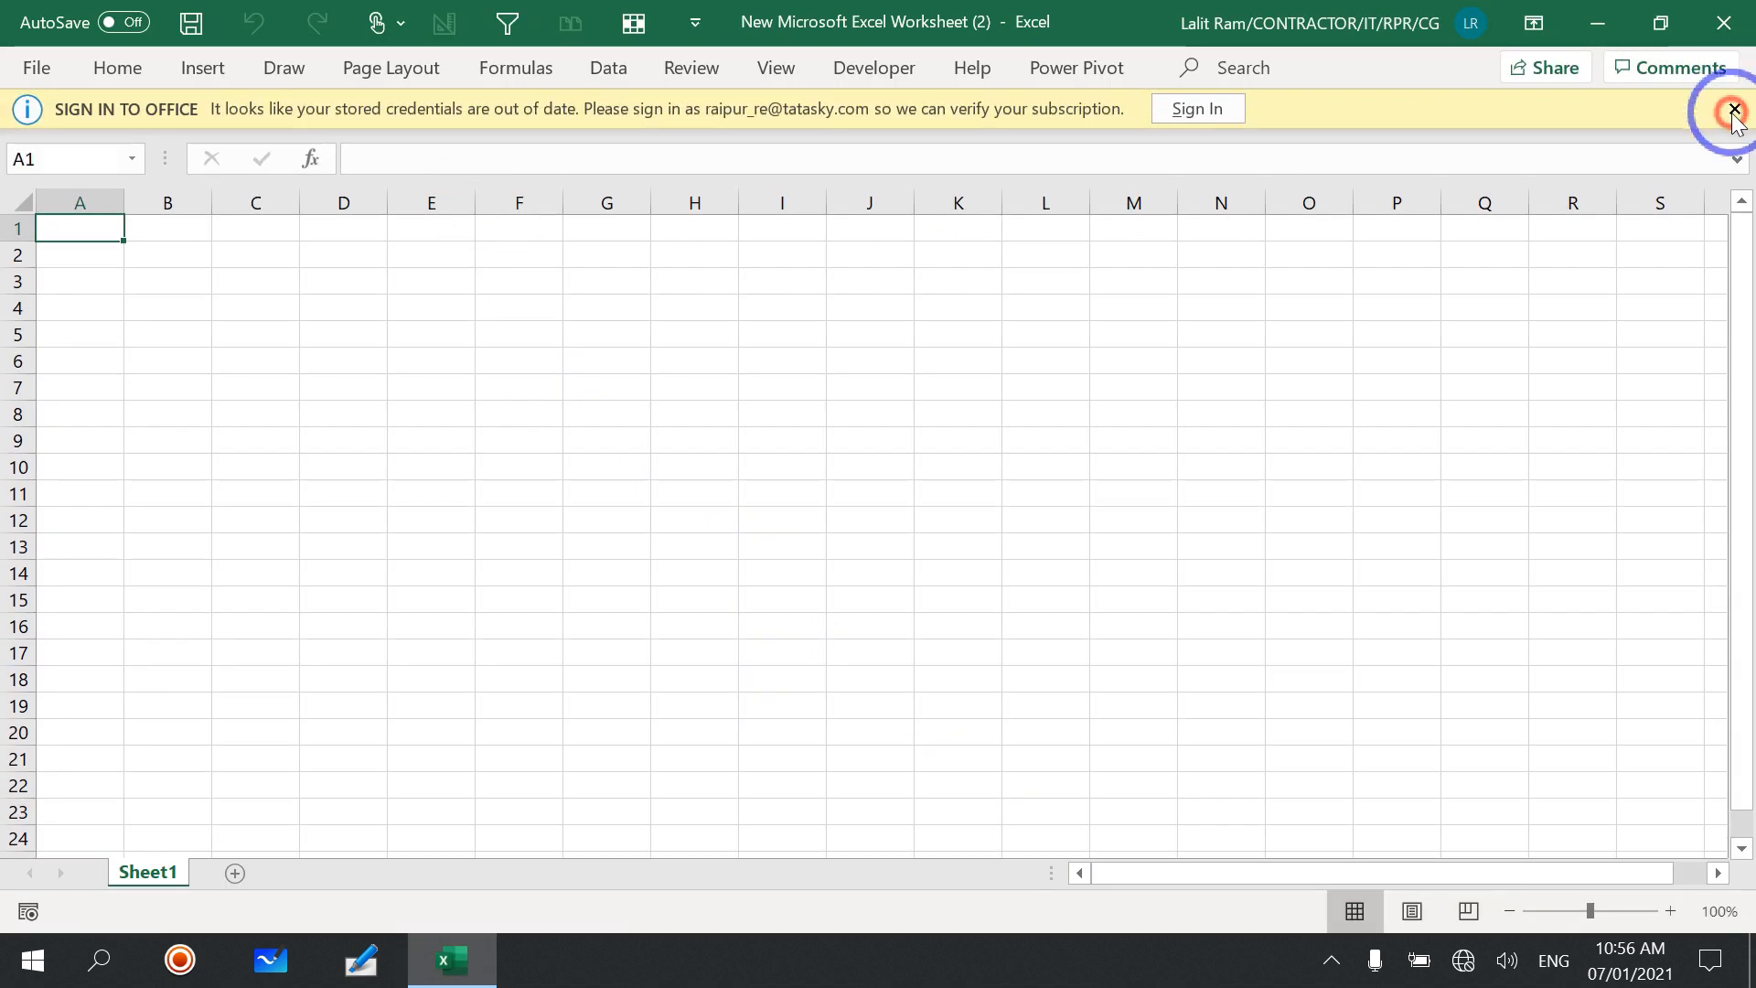
left_click(1733, 111)
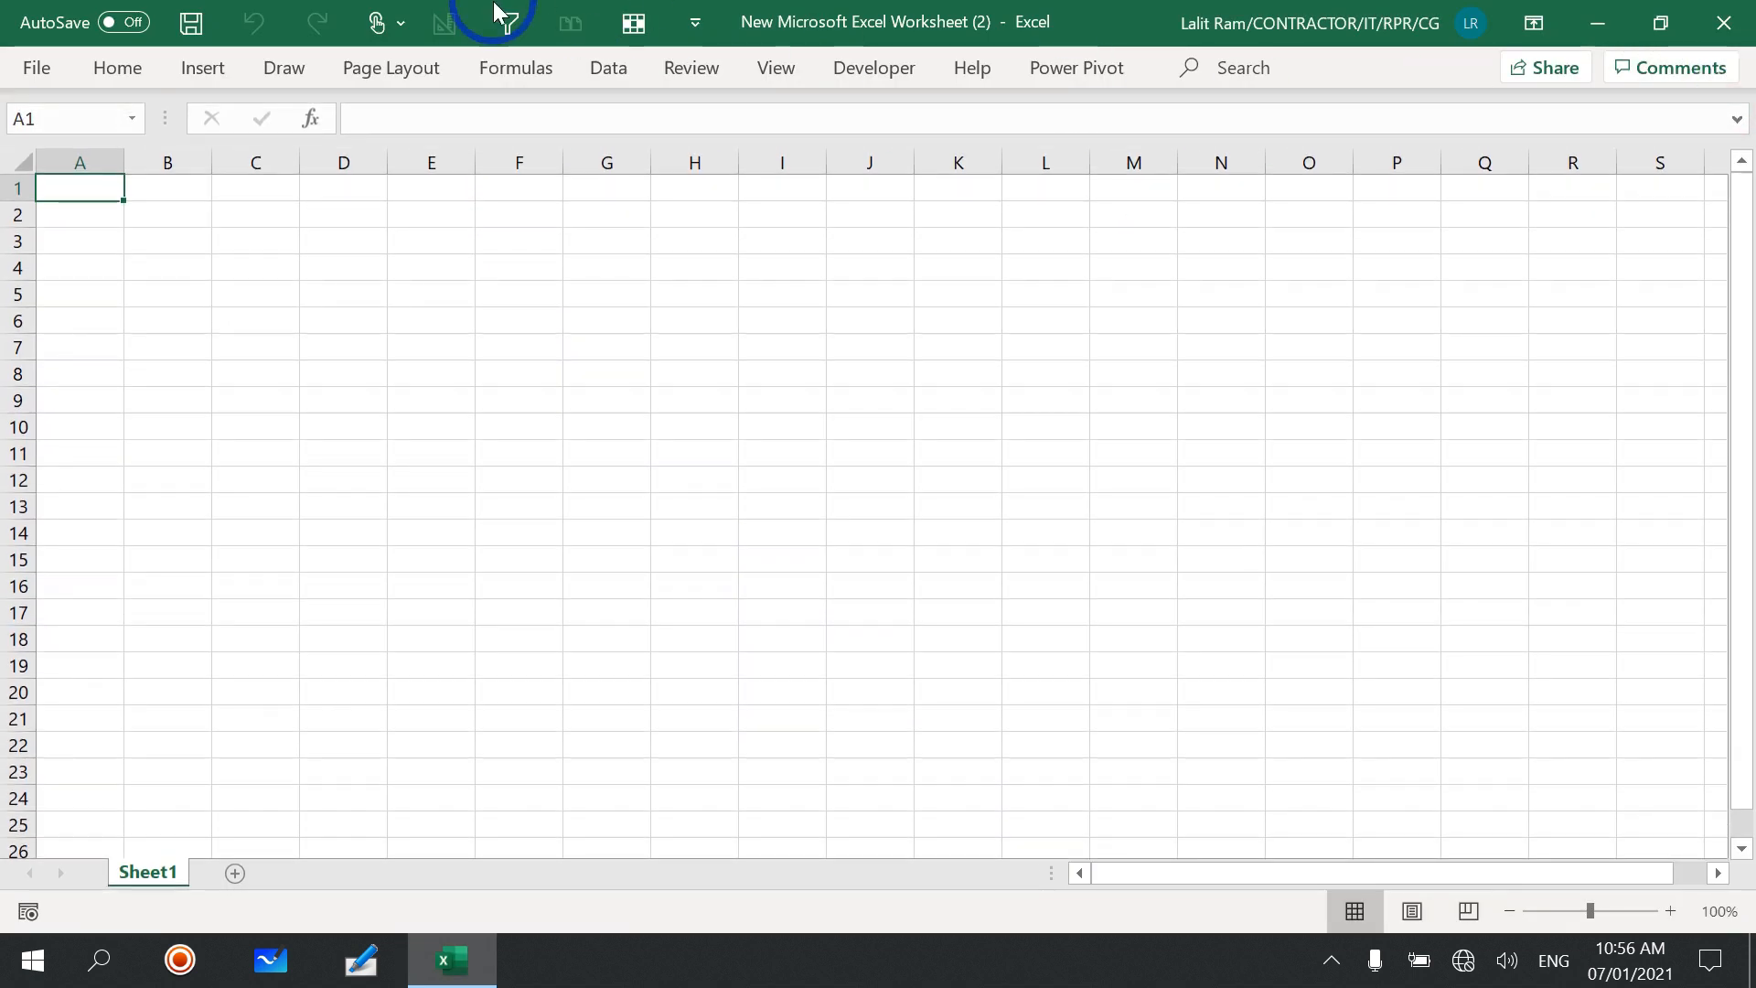
Step: Create a new workbook from the Loan Amortization template and dismiss the sign-in notice
left_click(36, 70)
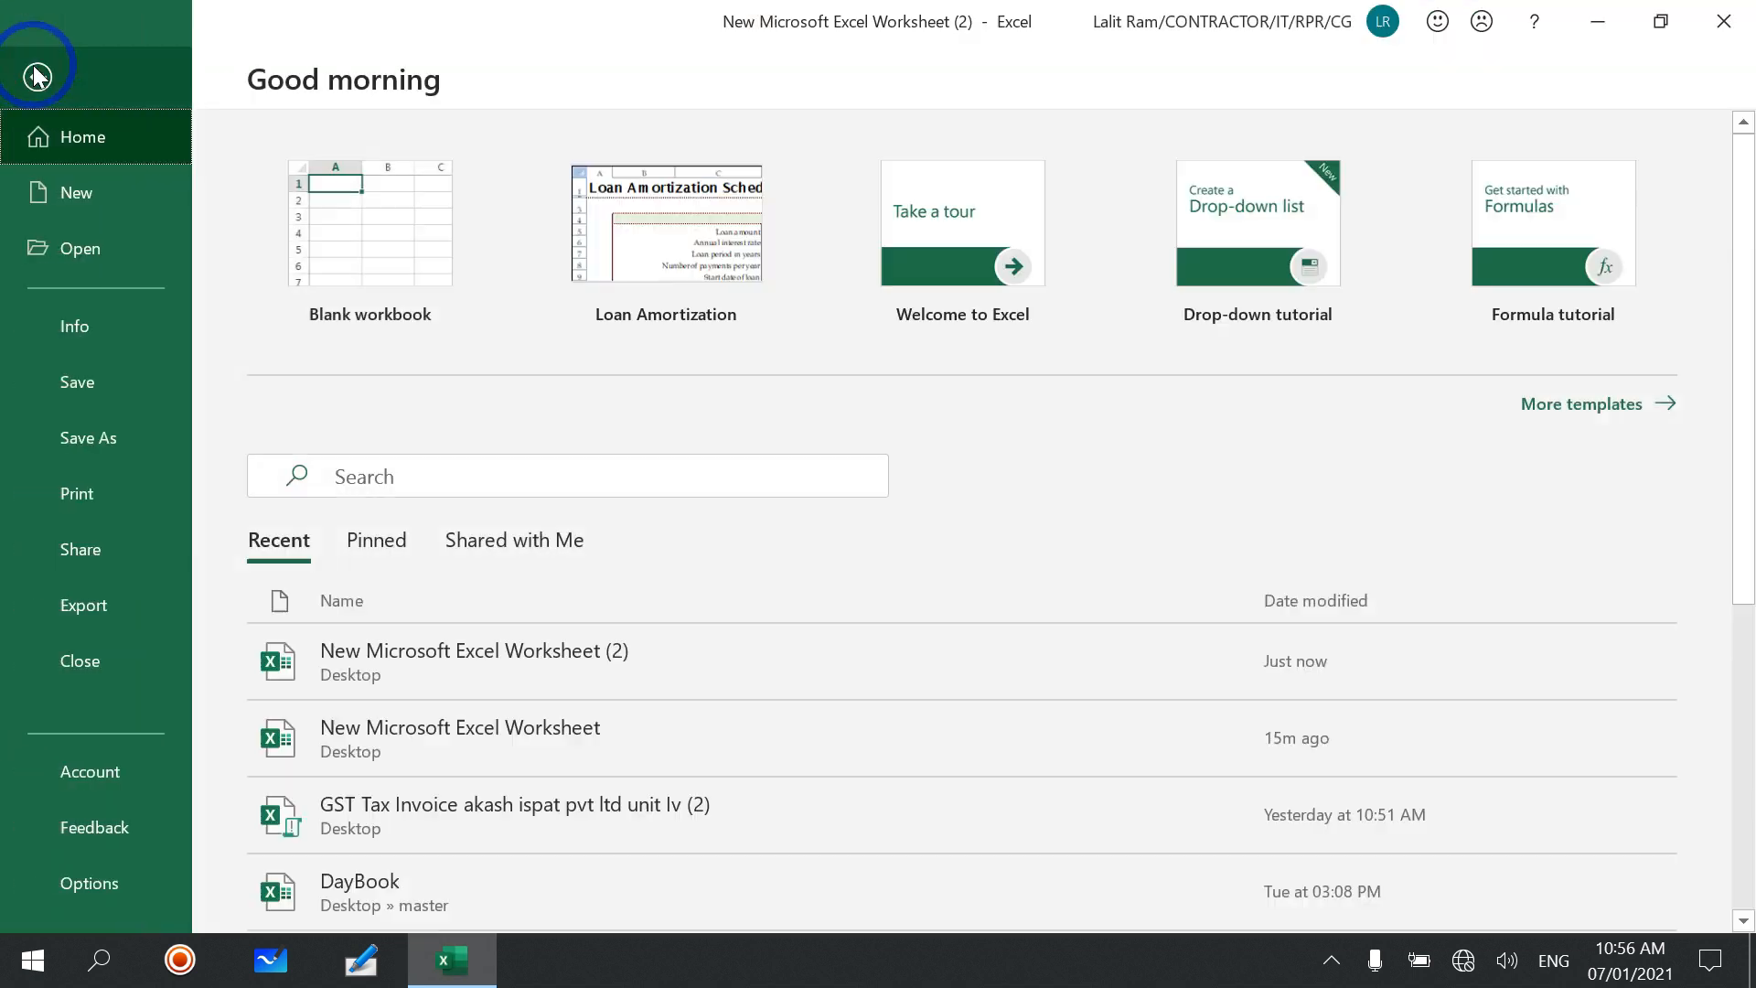
left_click(85, 190)
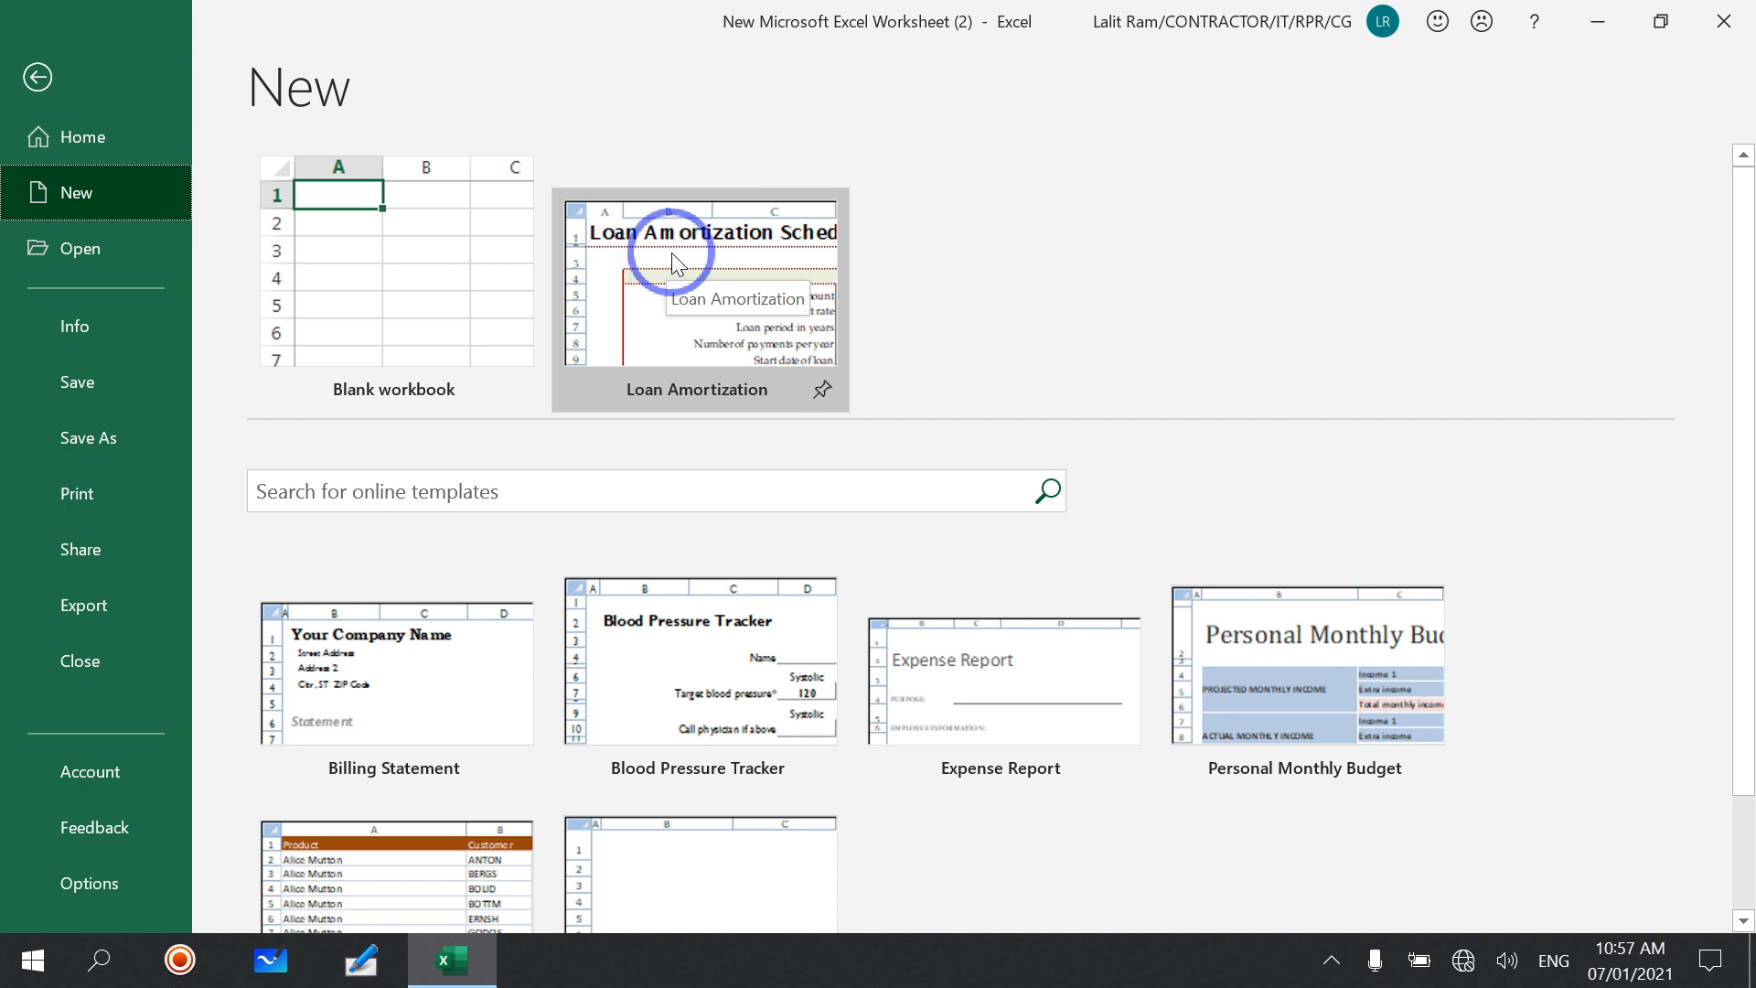
left_click(670, 293)
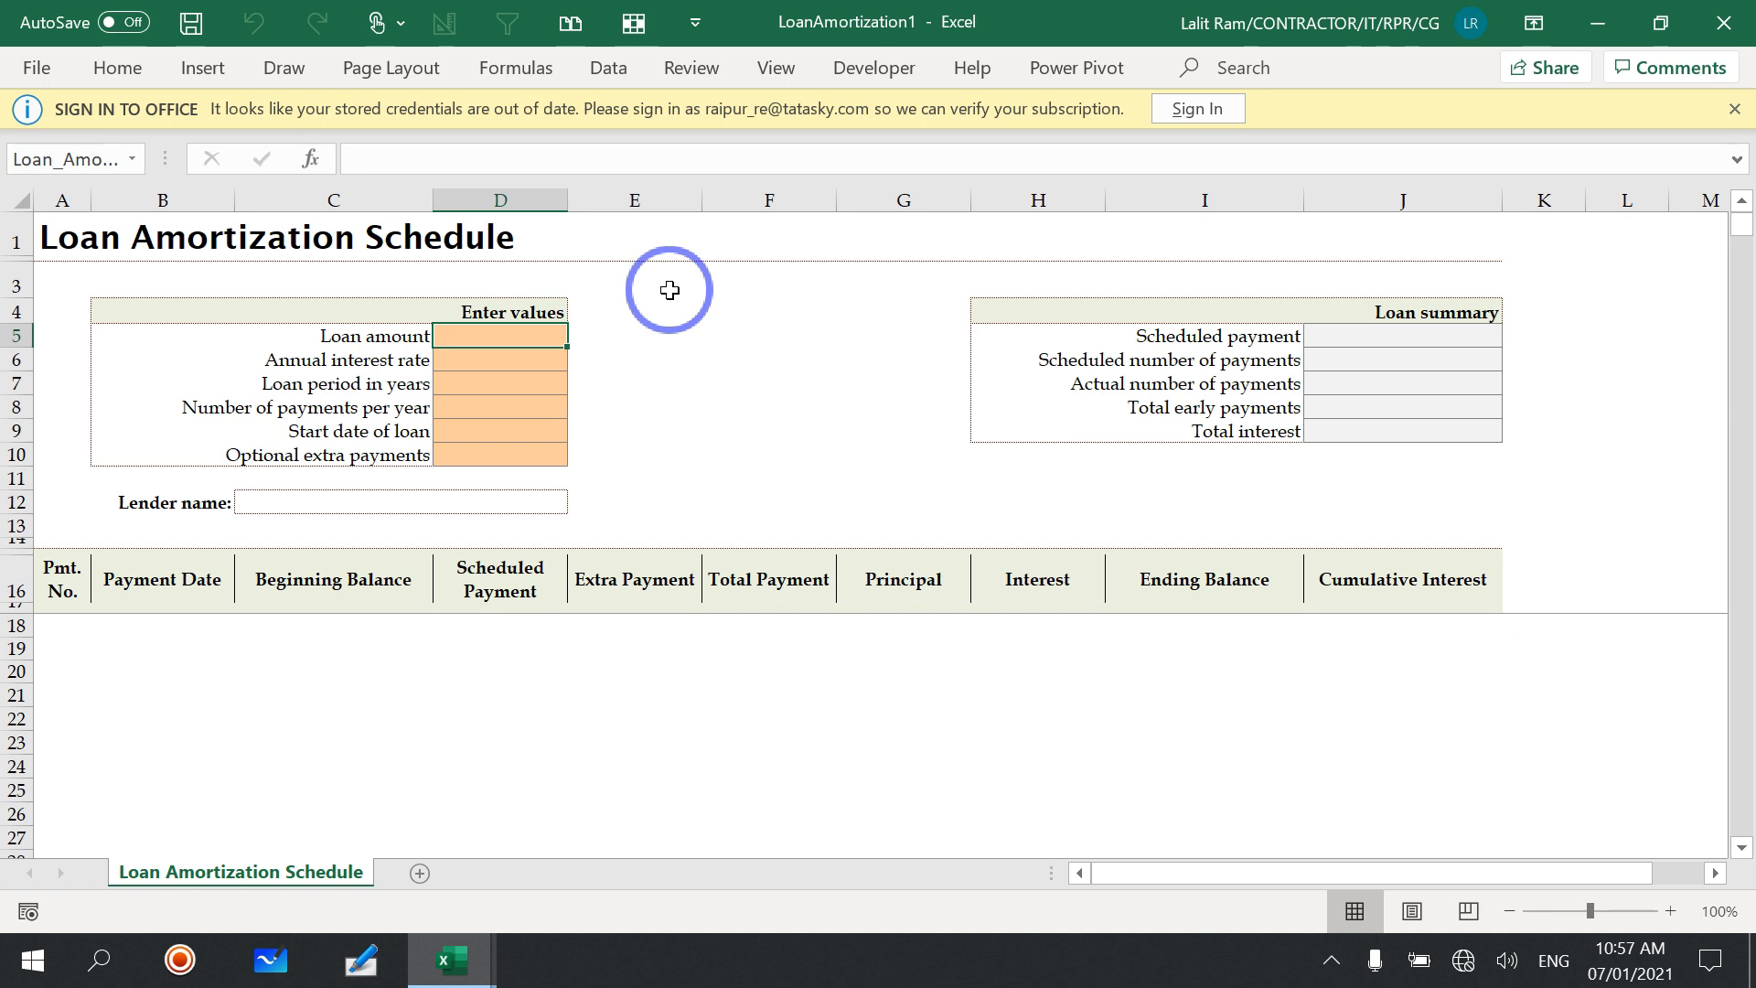
left_click(1736, 107)
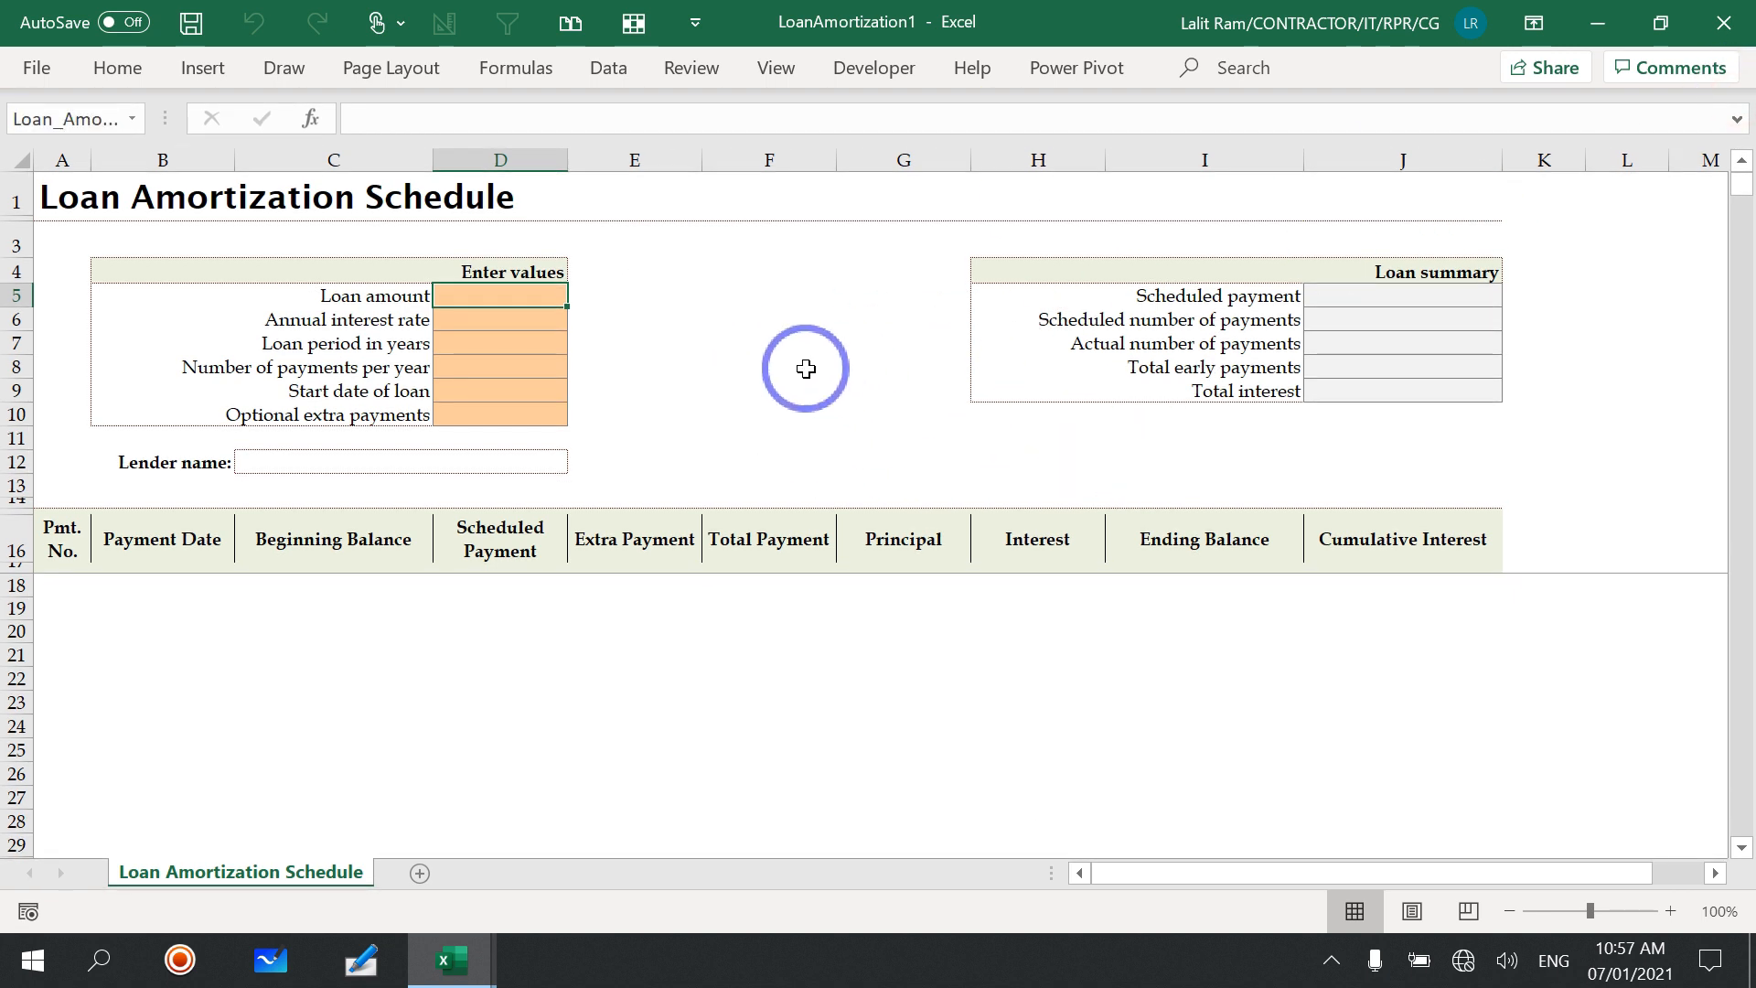
Step: Unprotect the Loan Amortization Schedule sheet
left_click(132, 72)
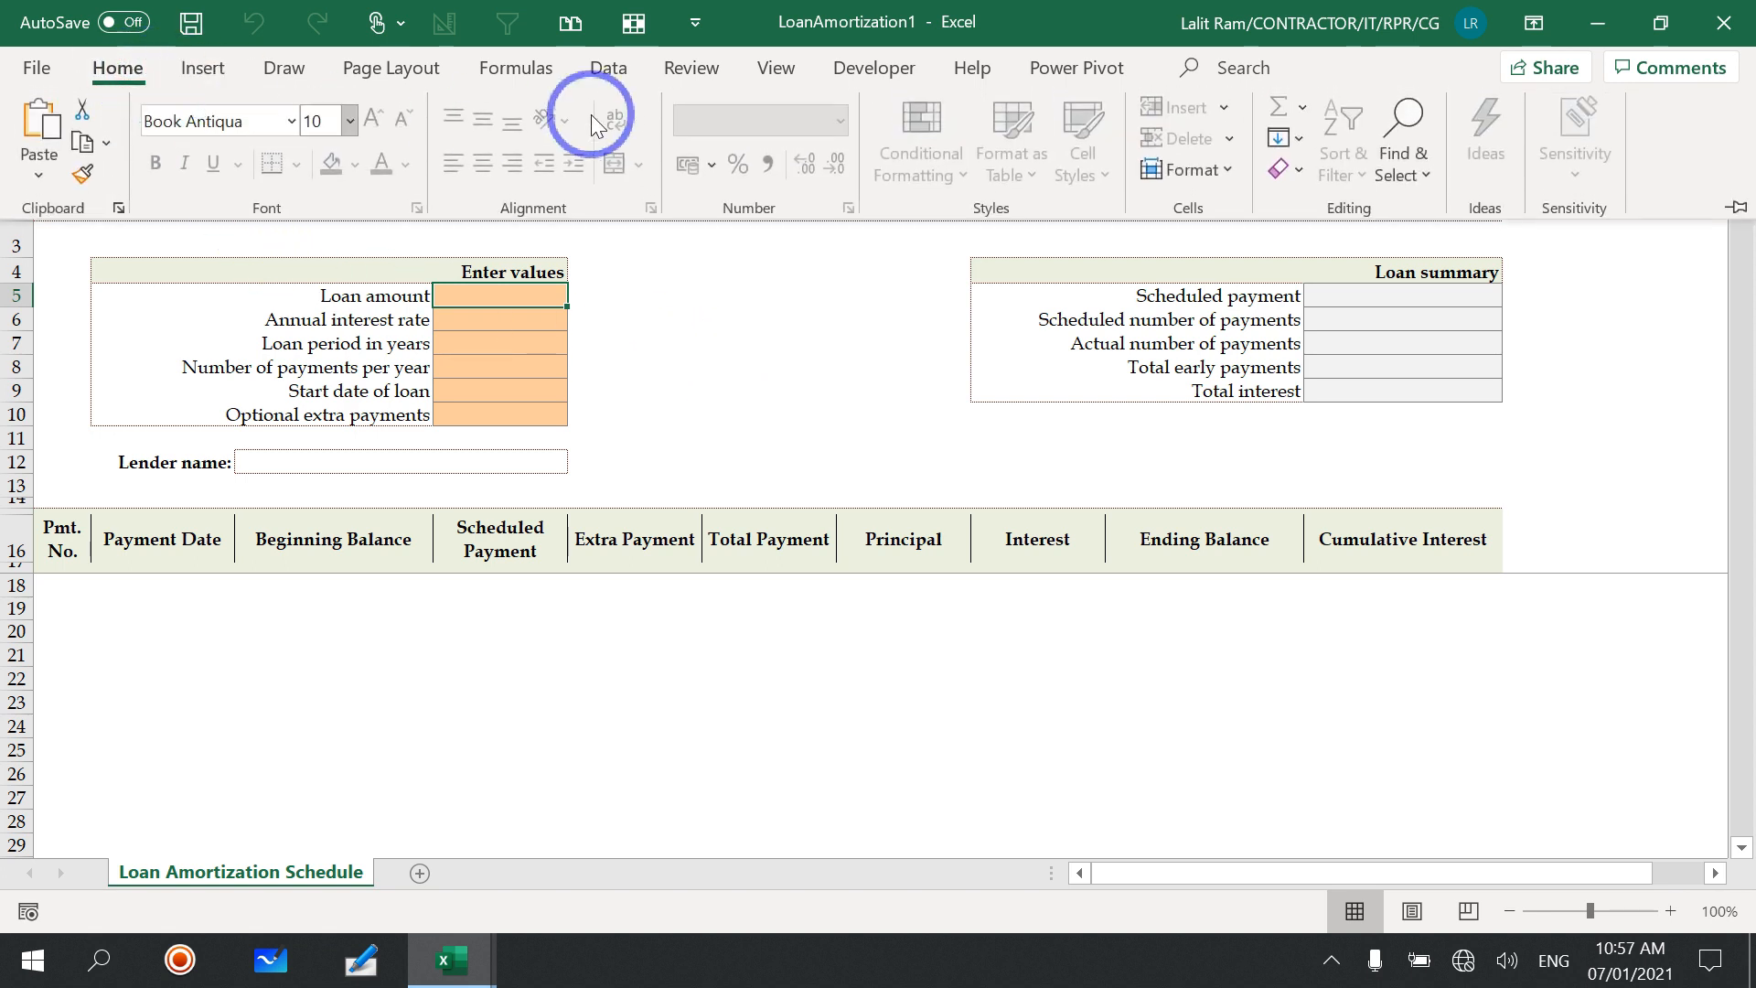
left_click(688, 73)
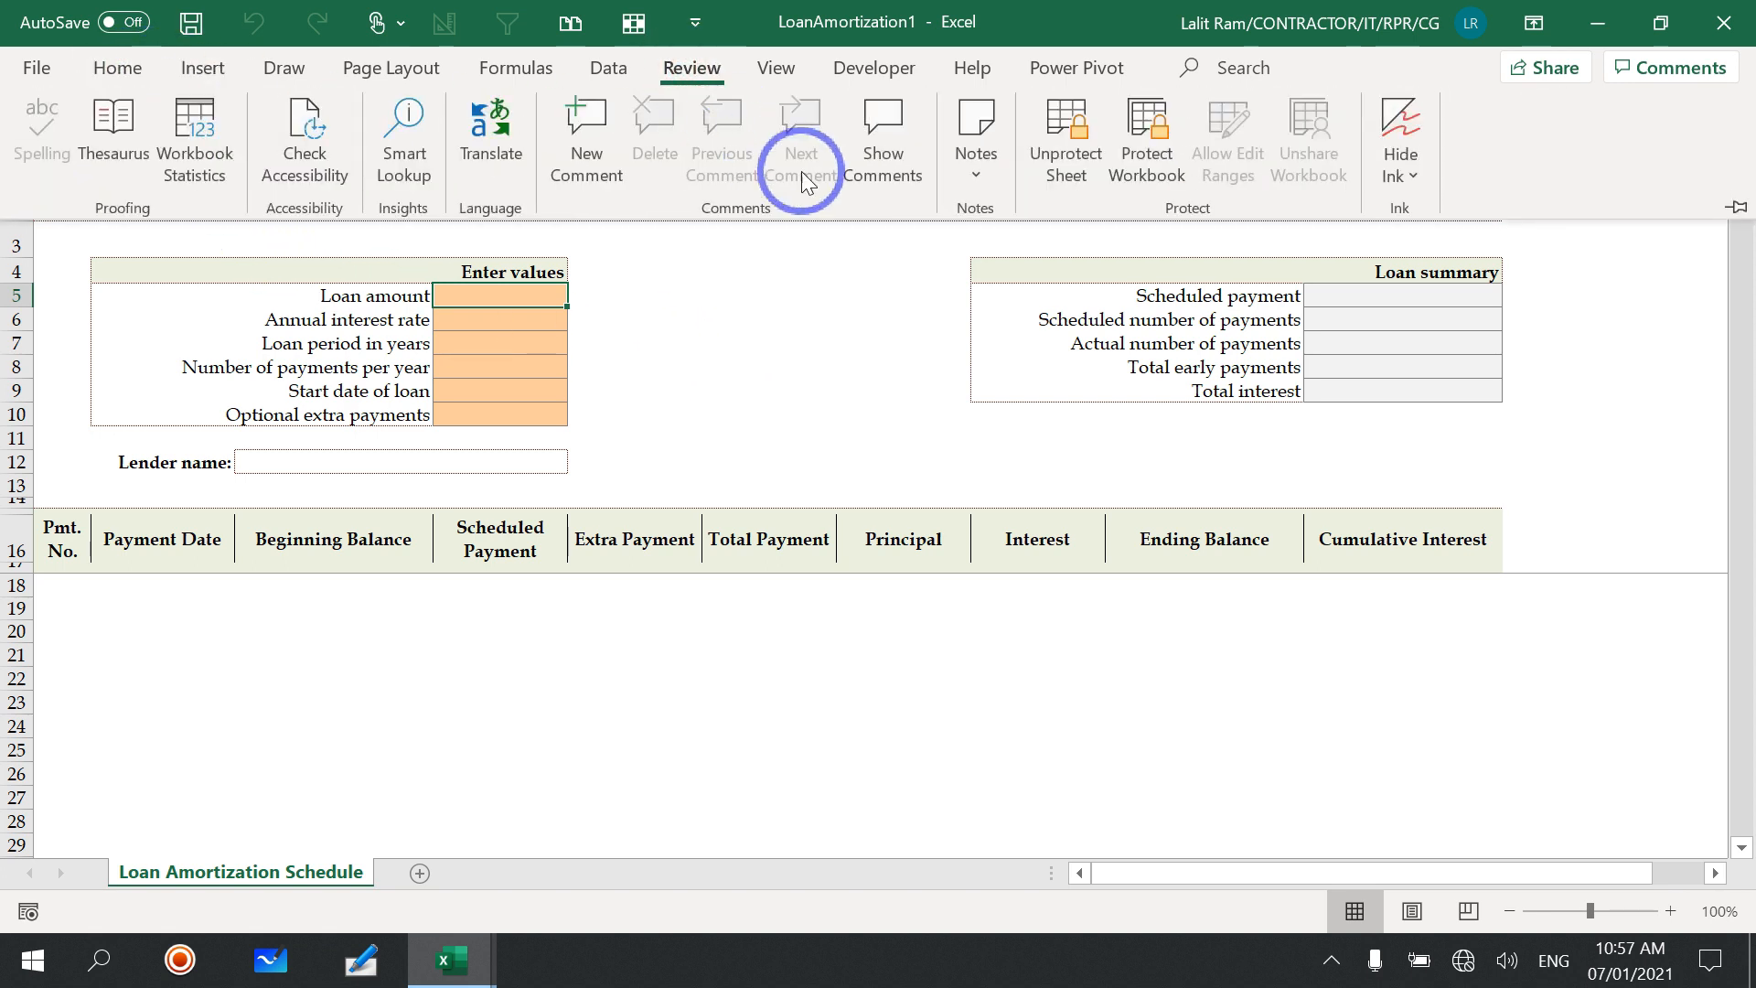
left_click(1061, 140)
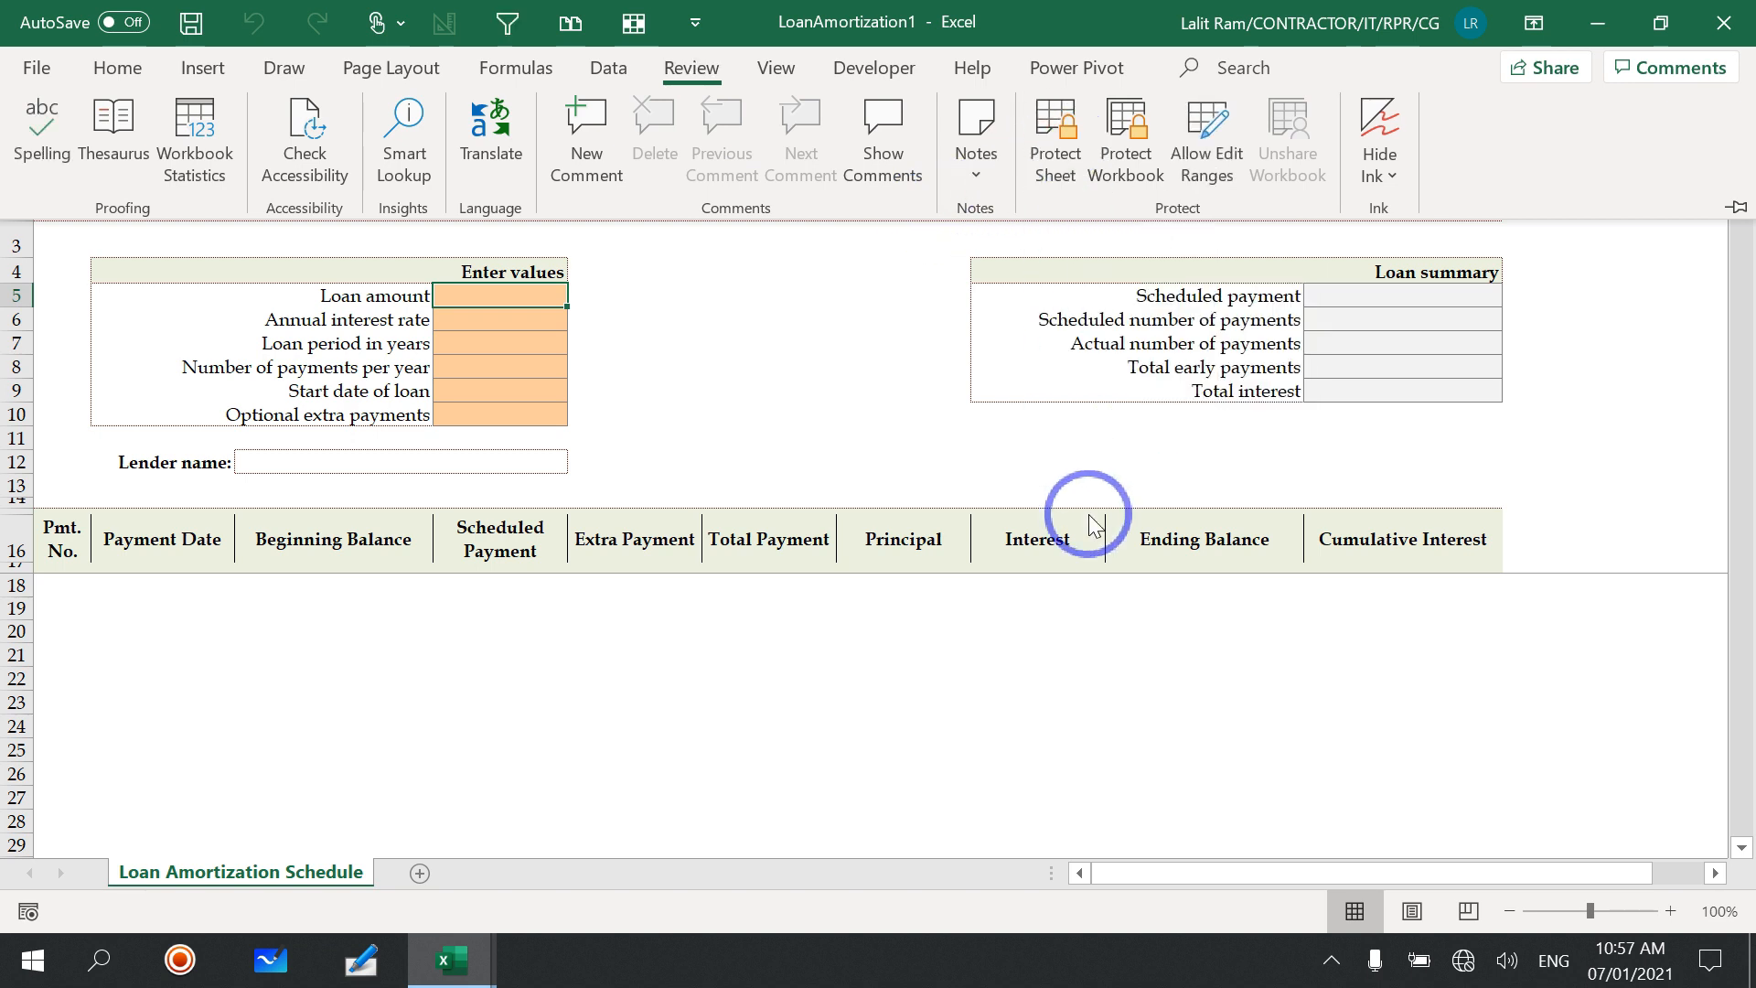
left_click(1143, 636)
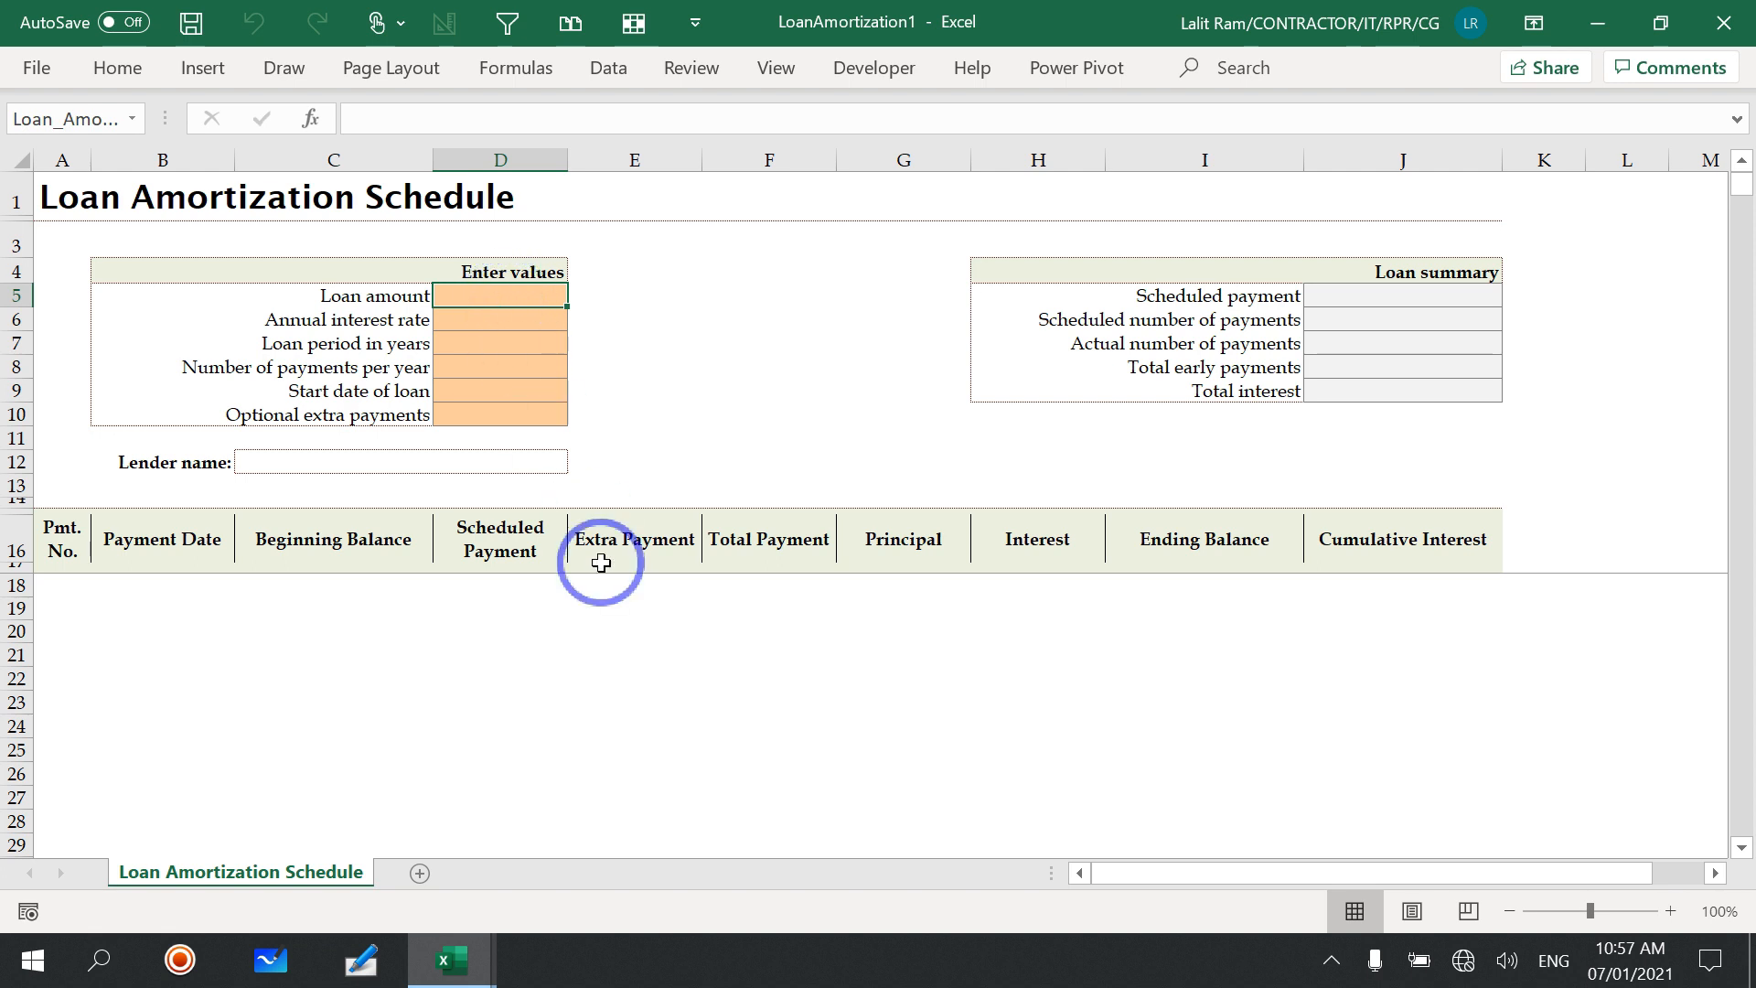
Step: Enter a loan amount of 5000 and an annual interest rate of 11%
type("5000")
key("Return")
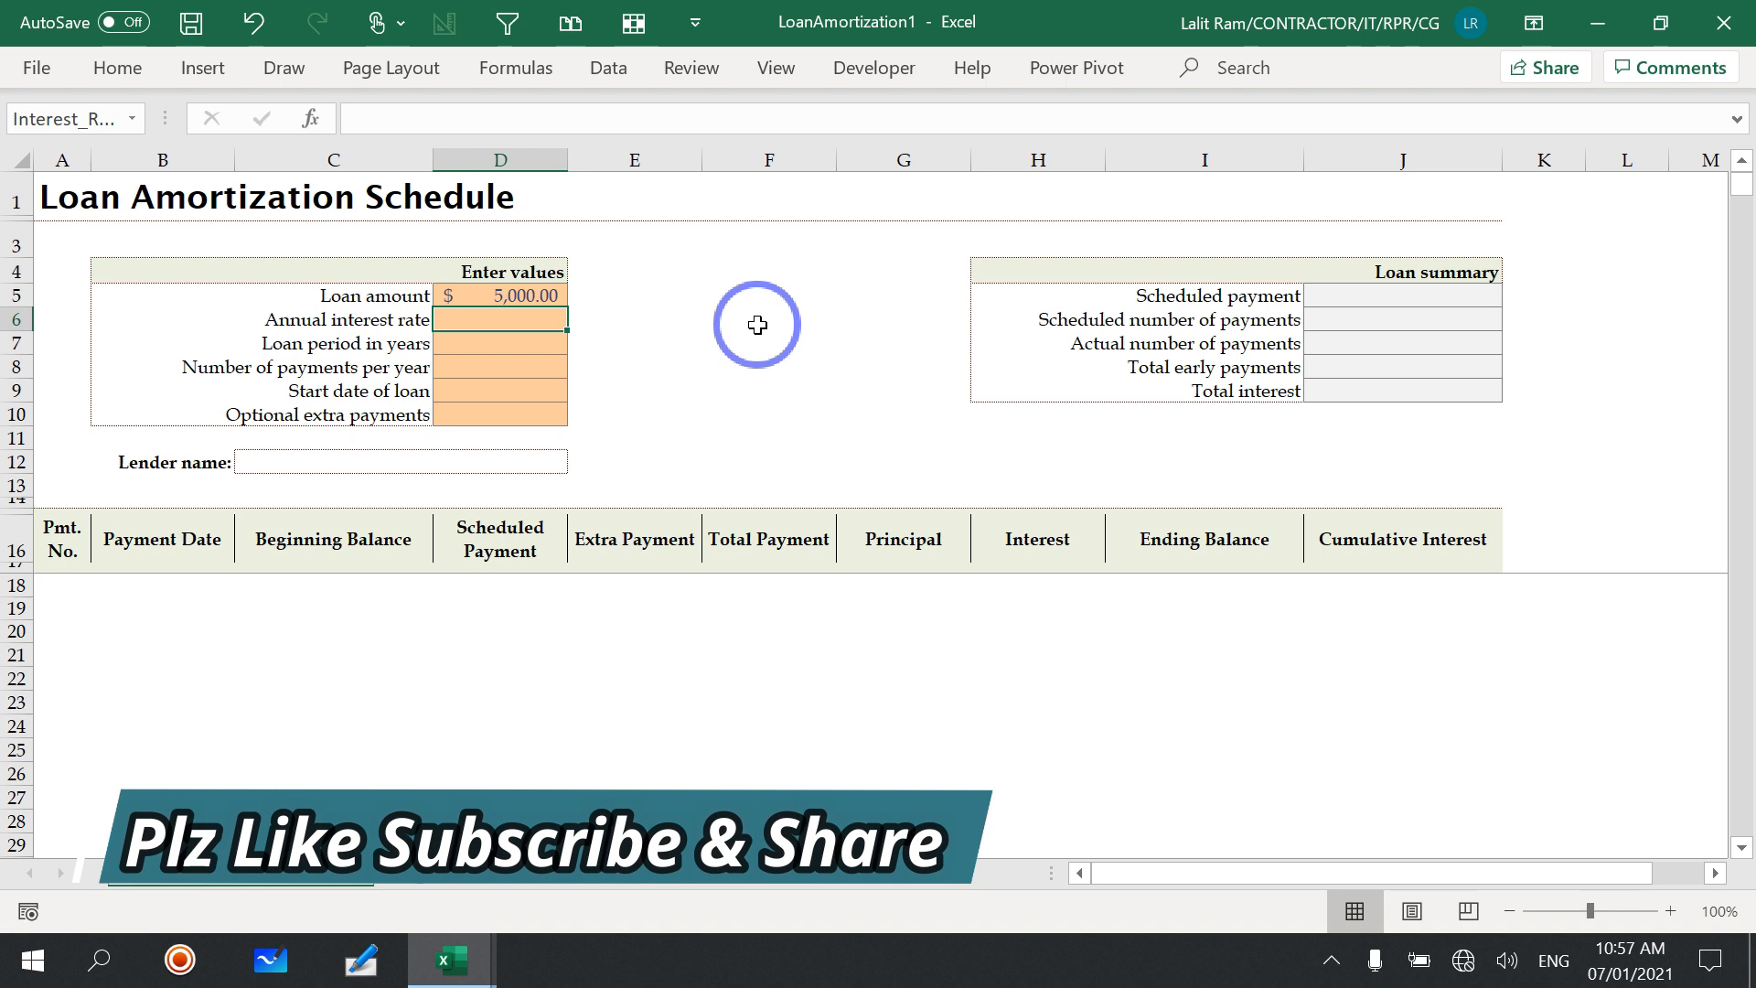
type("11.00")
key("Return")
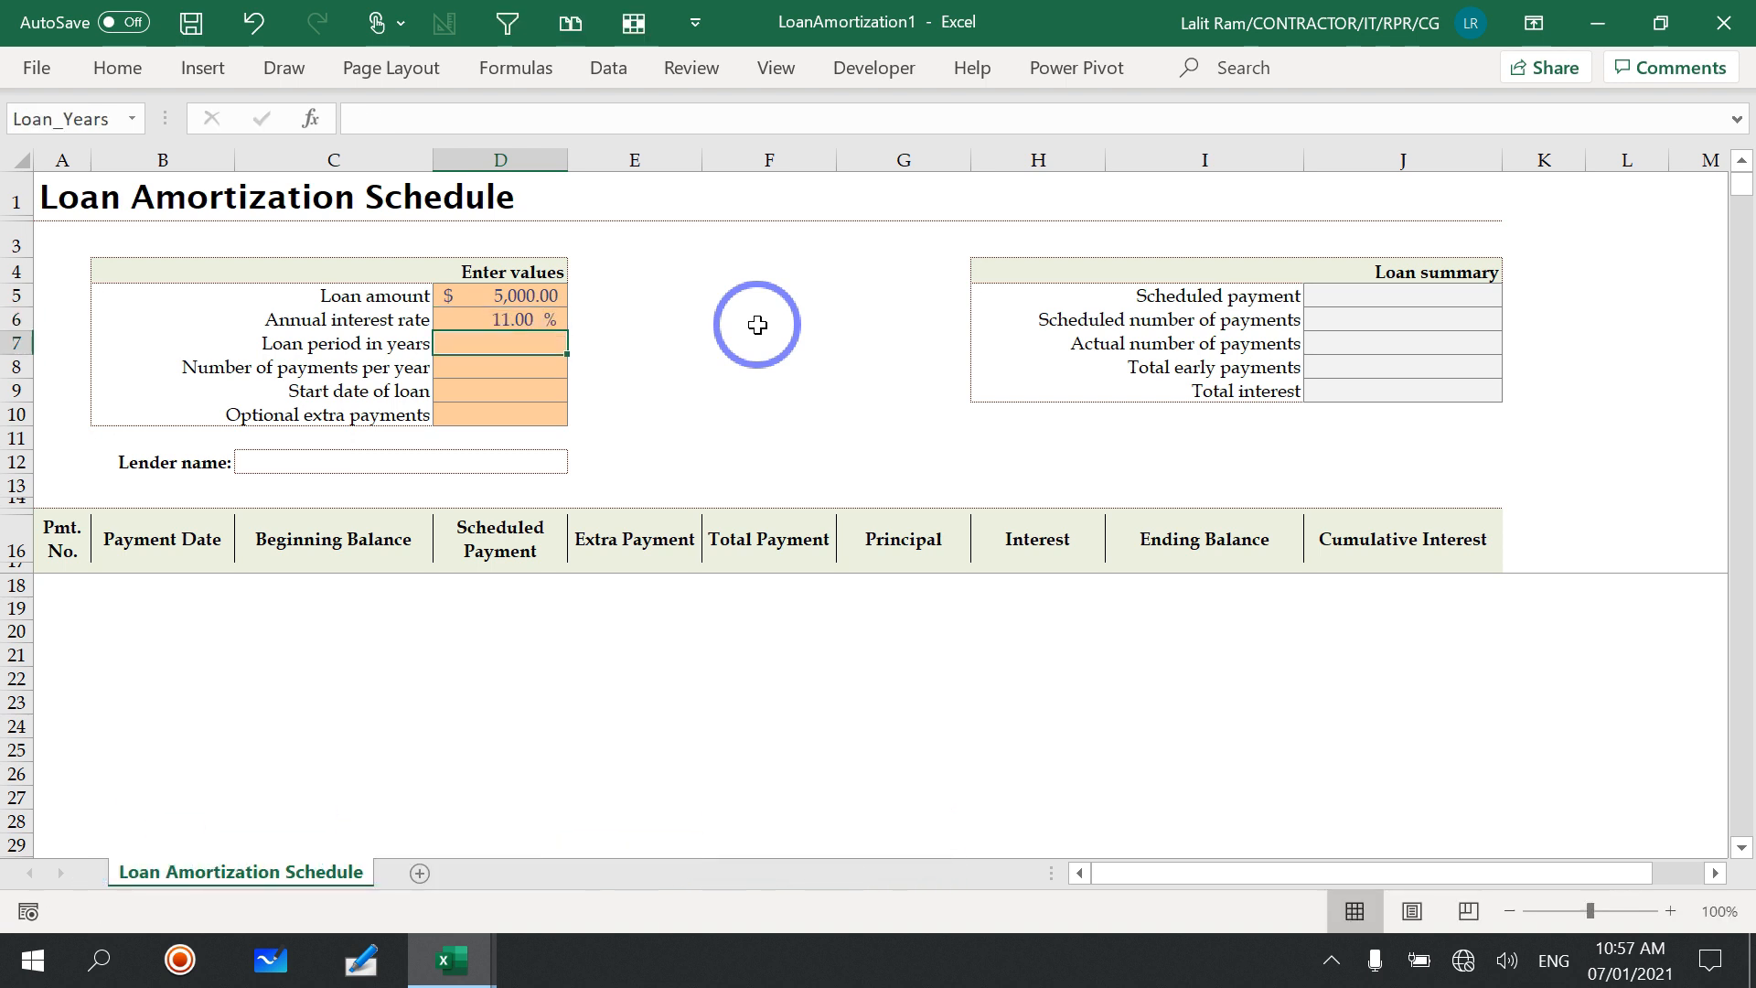
Step: Enter a loan period of 1 year, 12 payments per year and a loan start date of 01/01/2021
type("1")
key("Return")
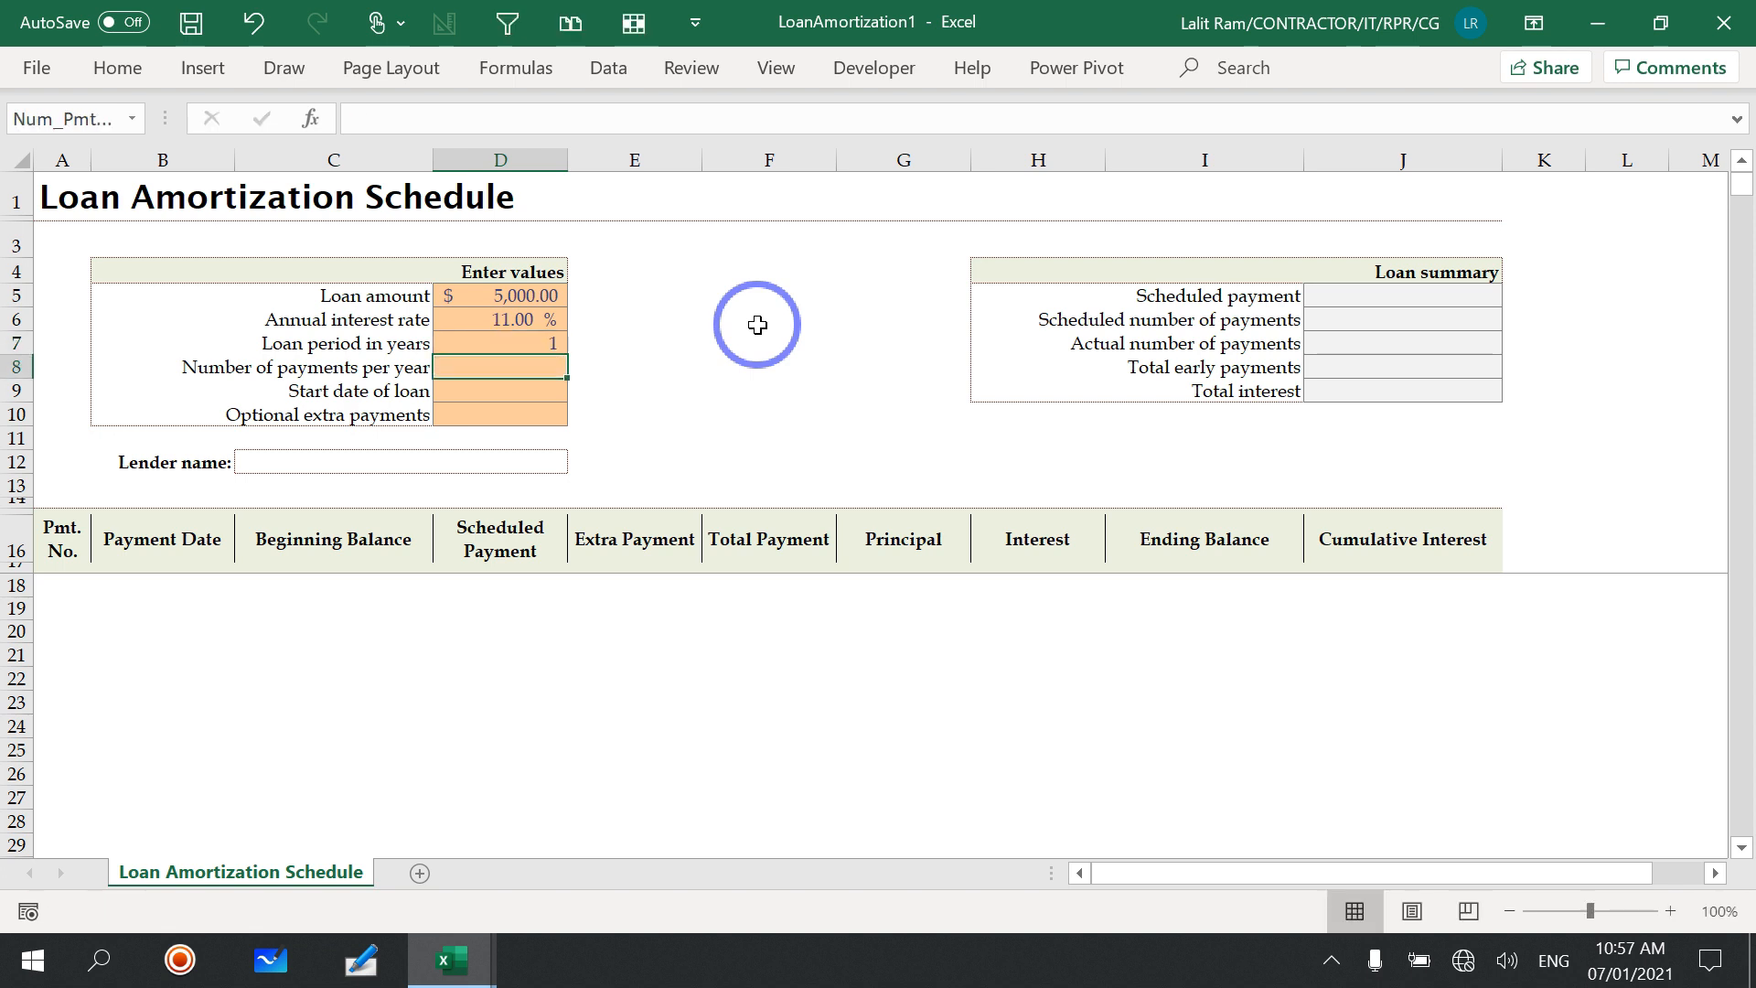
type("12")
key("Return")
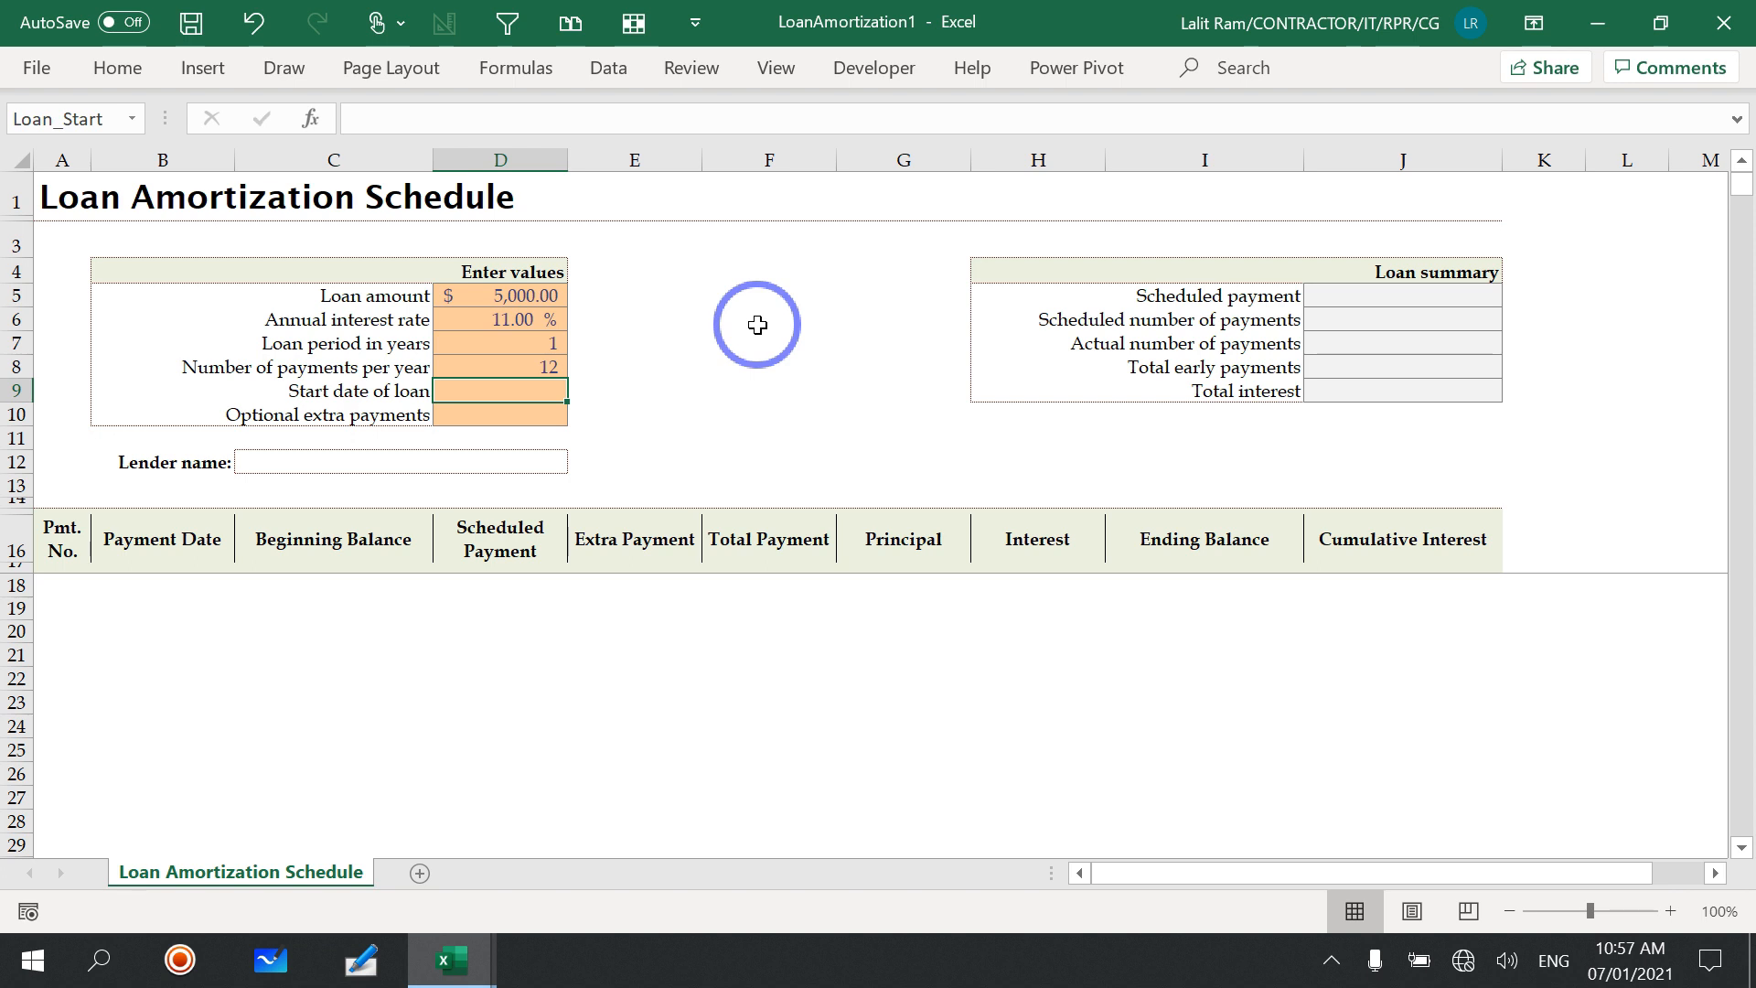
type("1/1/2021")
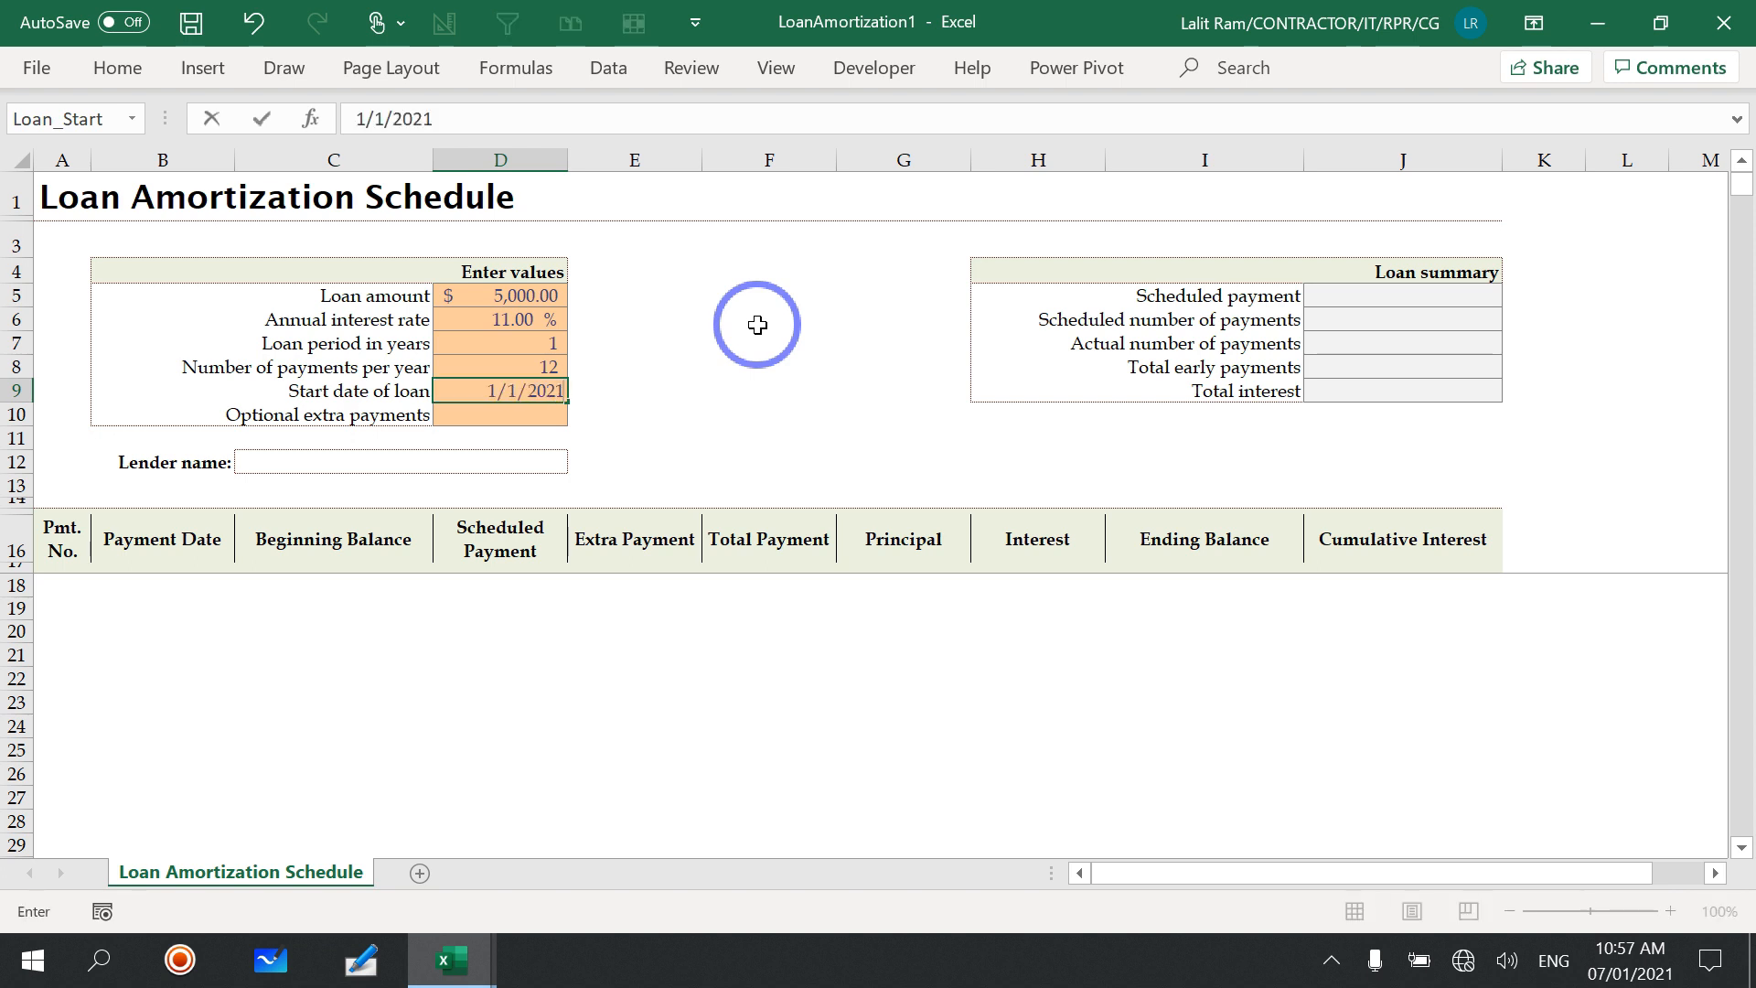
key("Return")
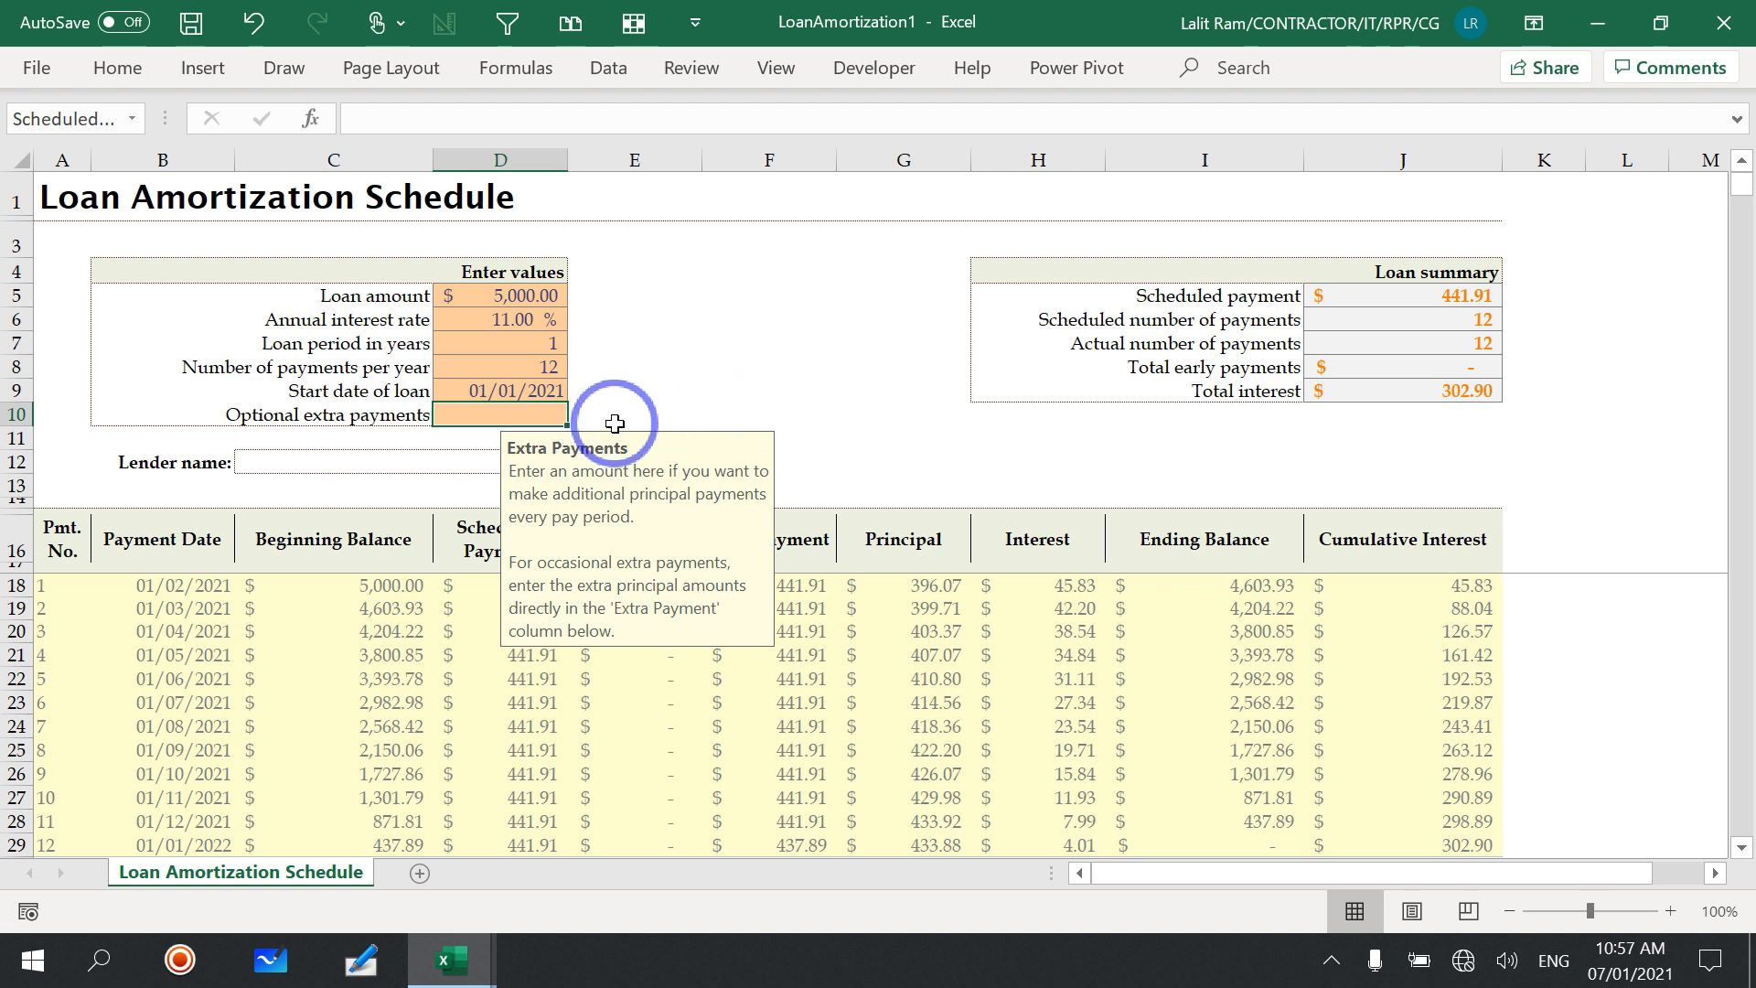
scroll(929, 531, "down", 3)
scroll(924, 586, "up", 3)
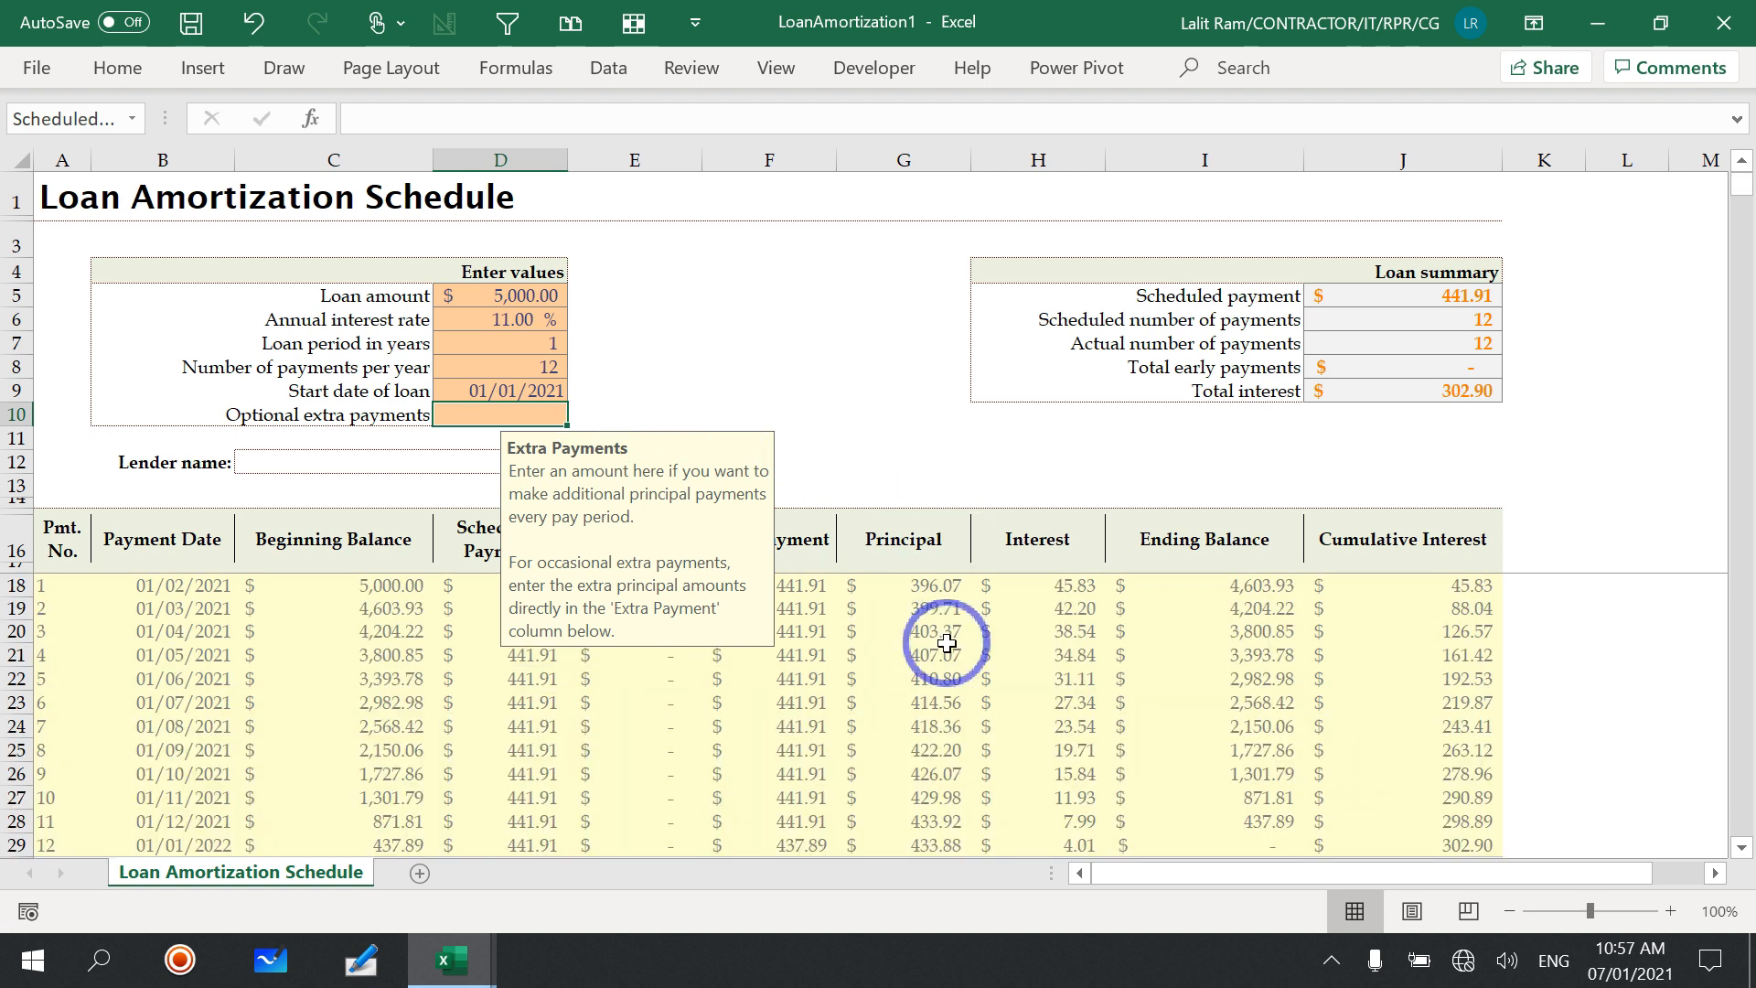
left_click(1593, 469)
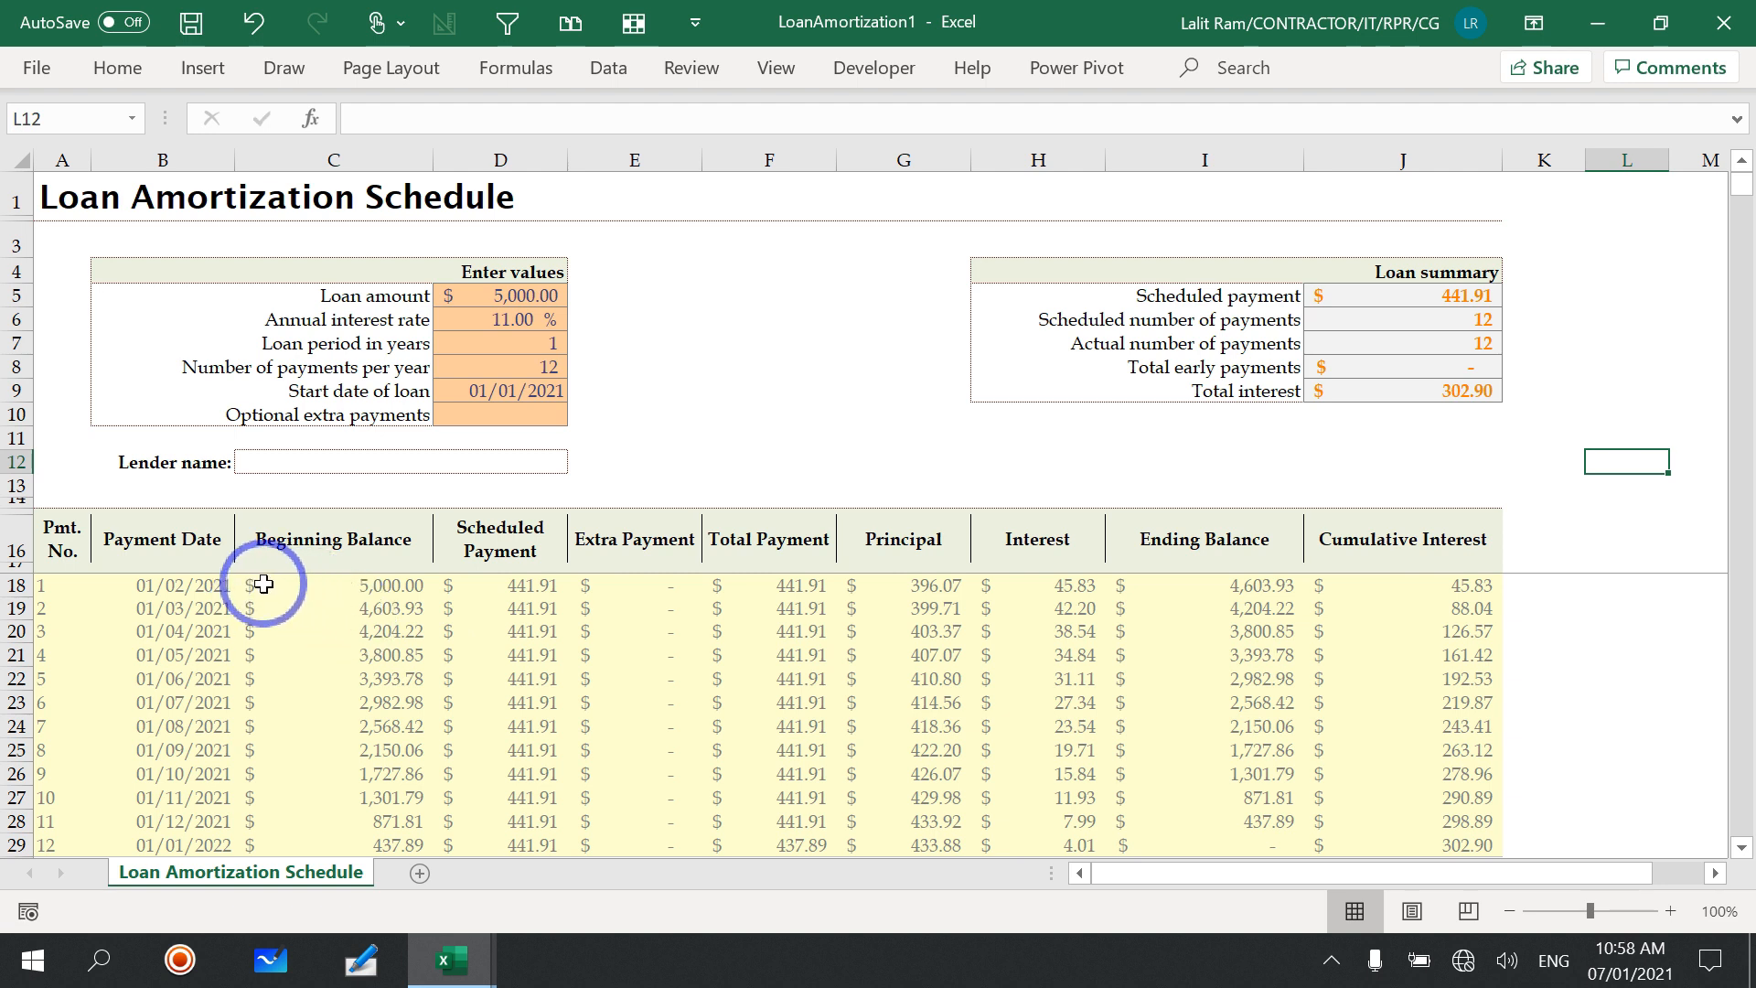
Step: Format the schedule amounts from Beginning Balance to Cumulative Interest (C18:J29) as Currency with the ₹ Hindi symbol
left_click_drag(274, 584, 1381, 684)
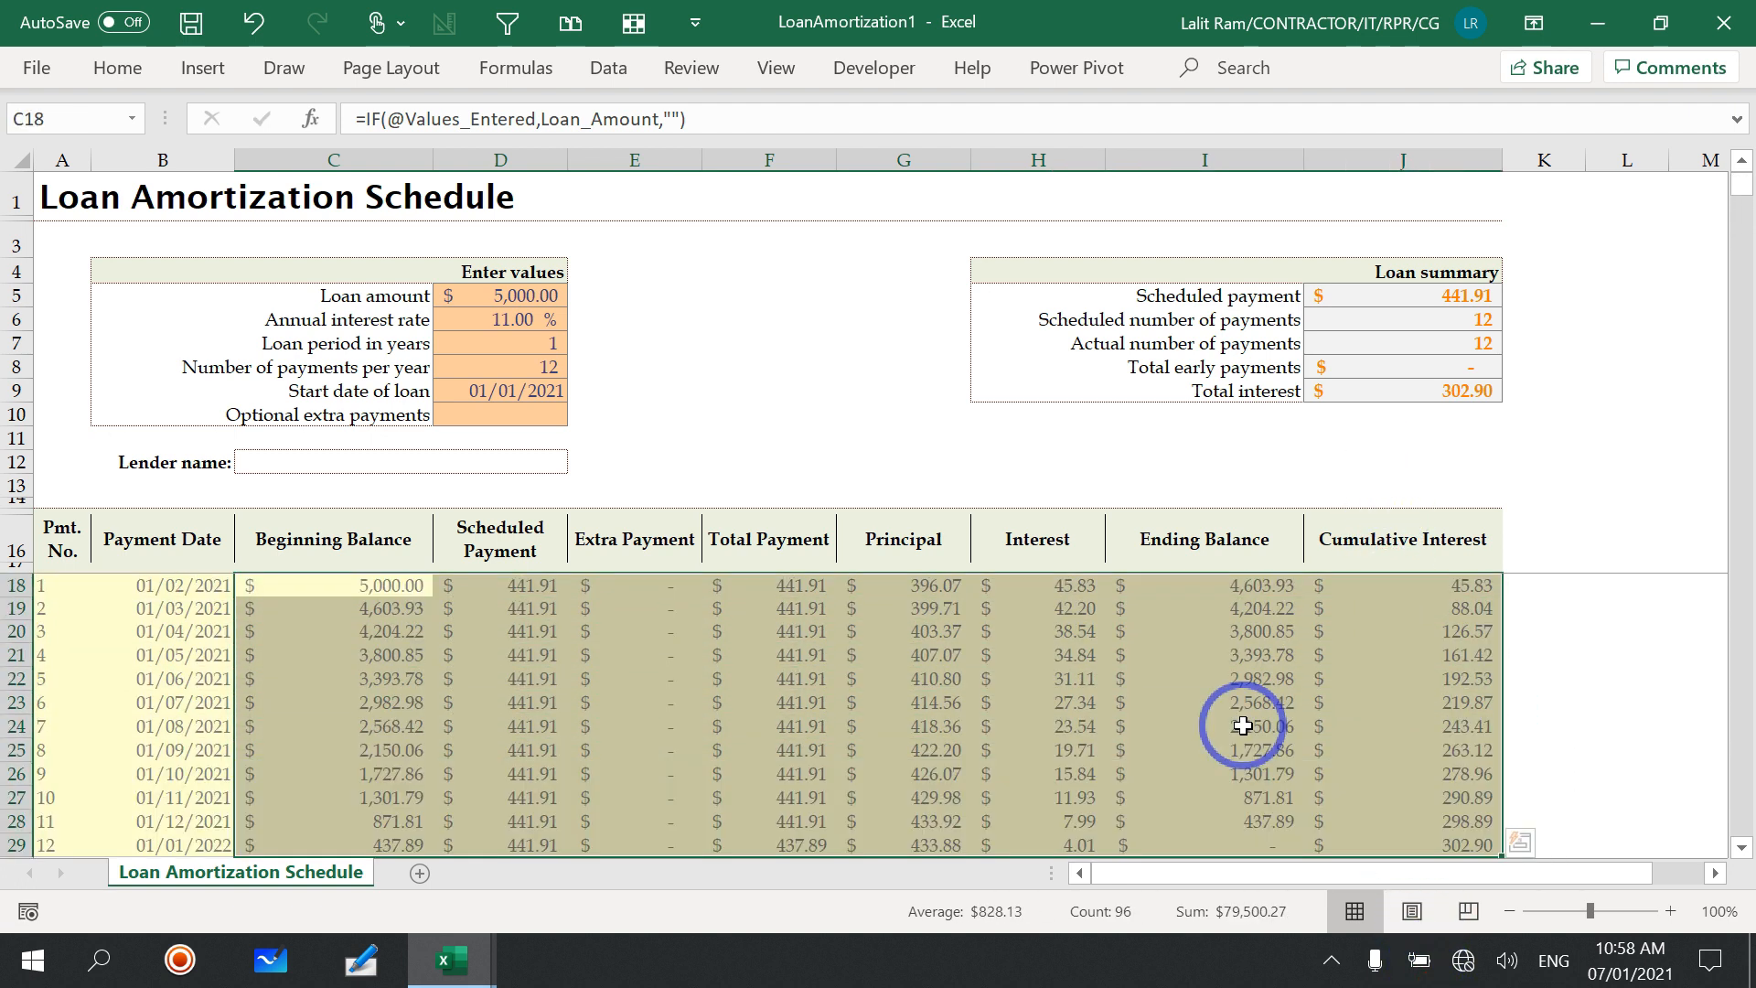
right_click(806, 665)
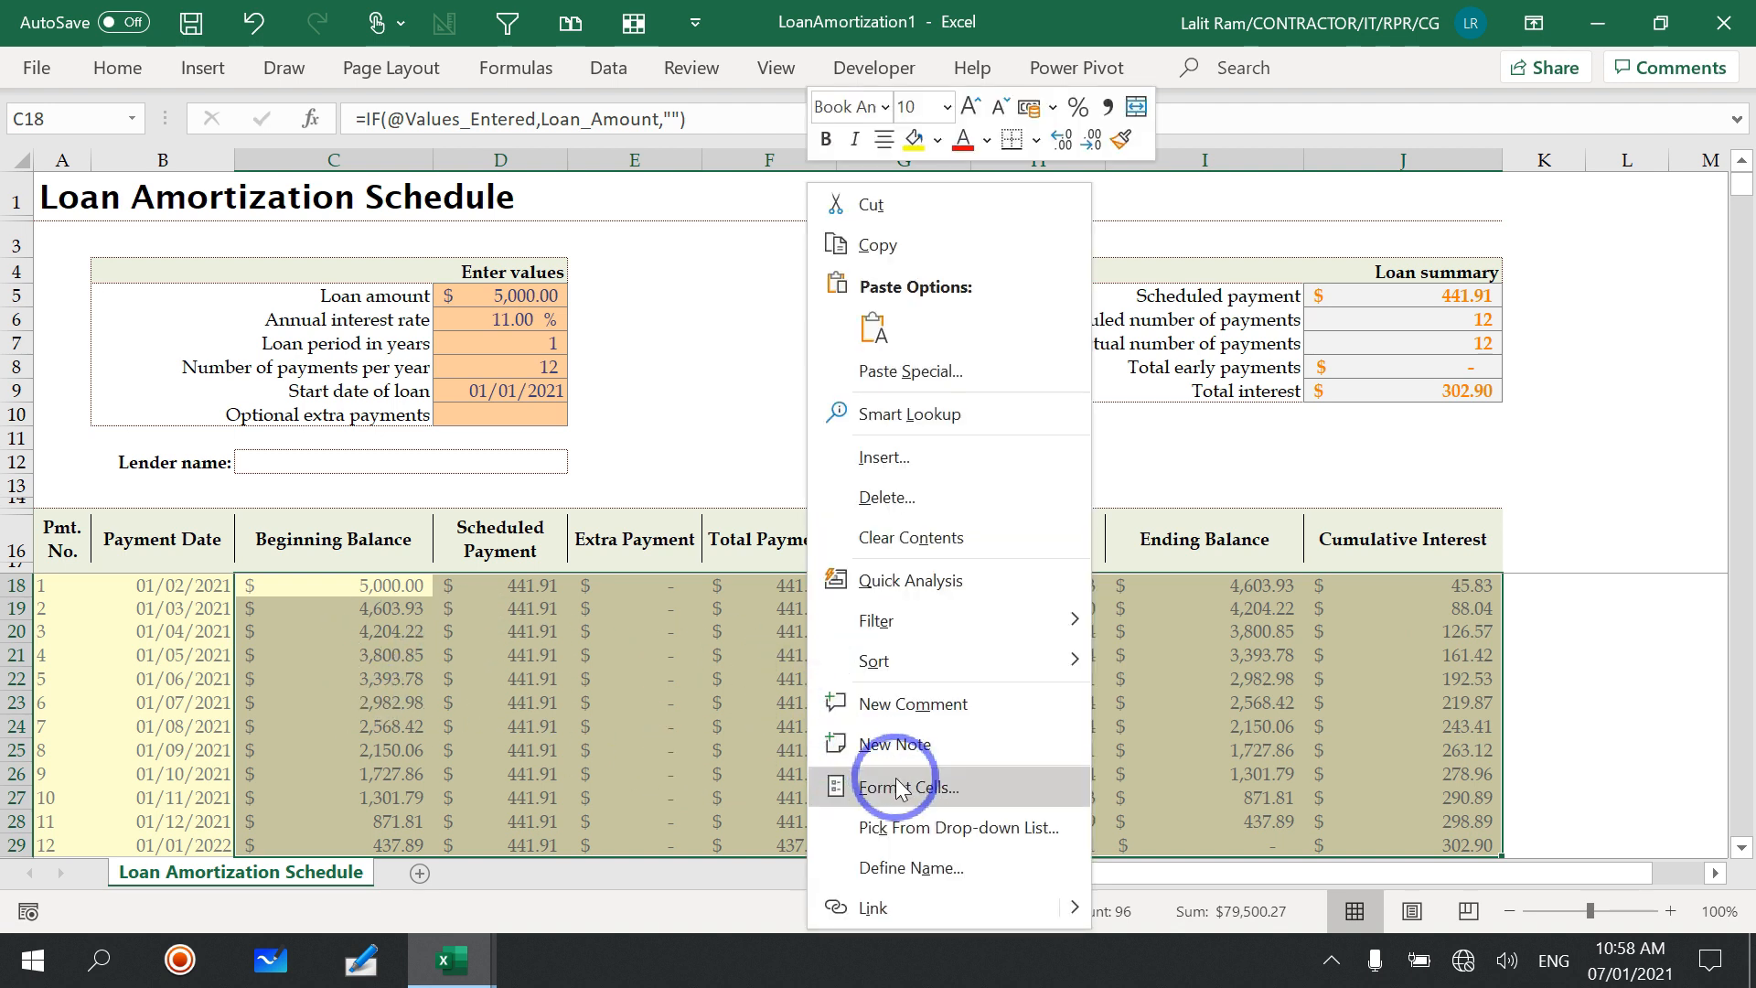
left_click(939, 796)
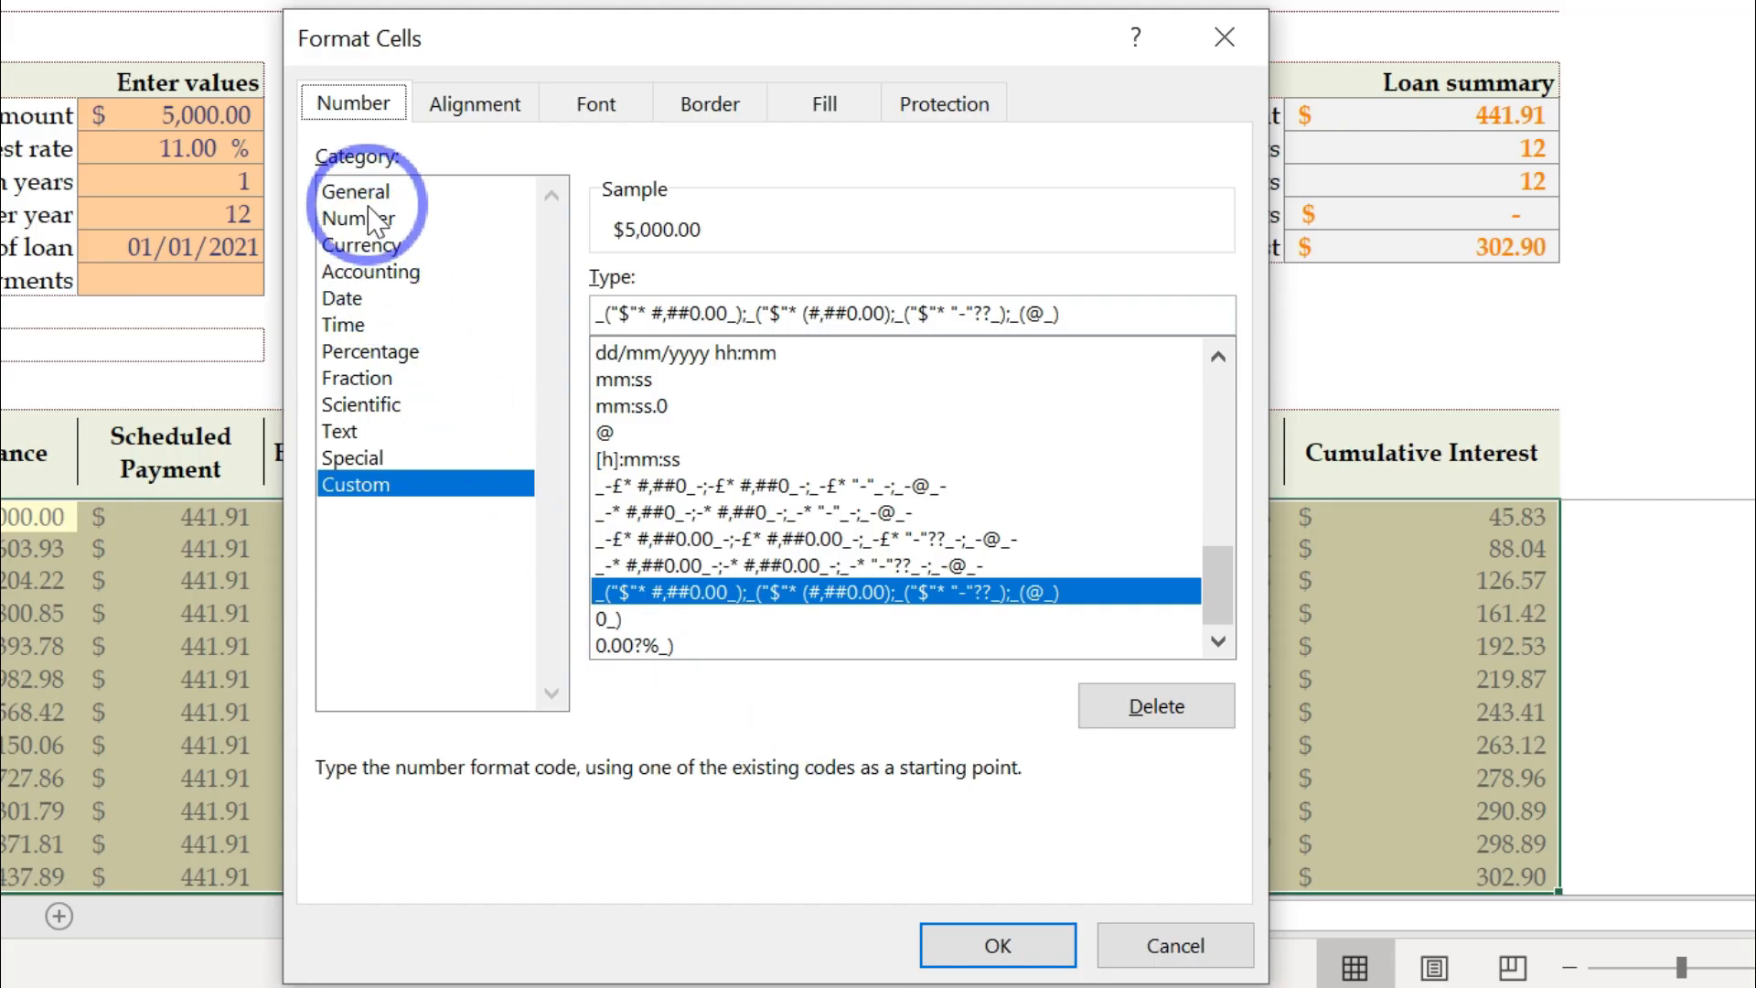
left_click(364, 245)
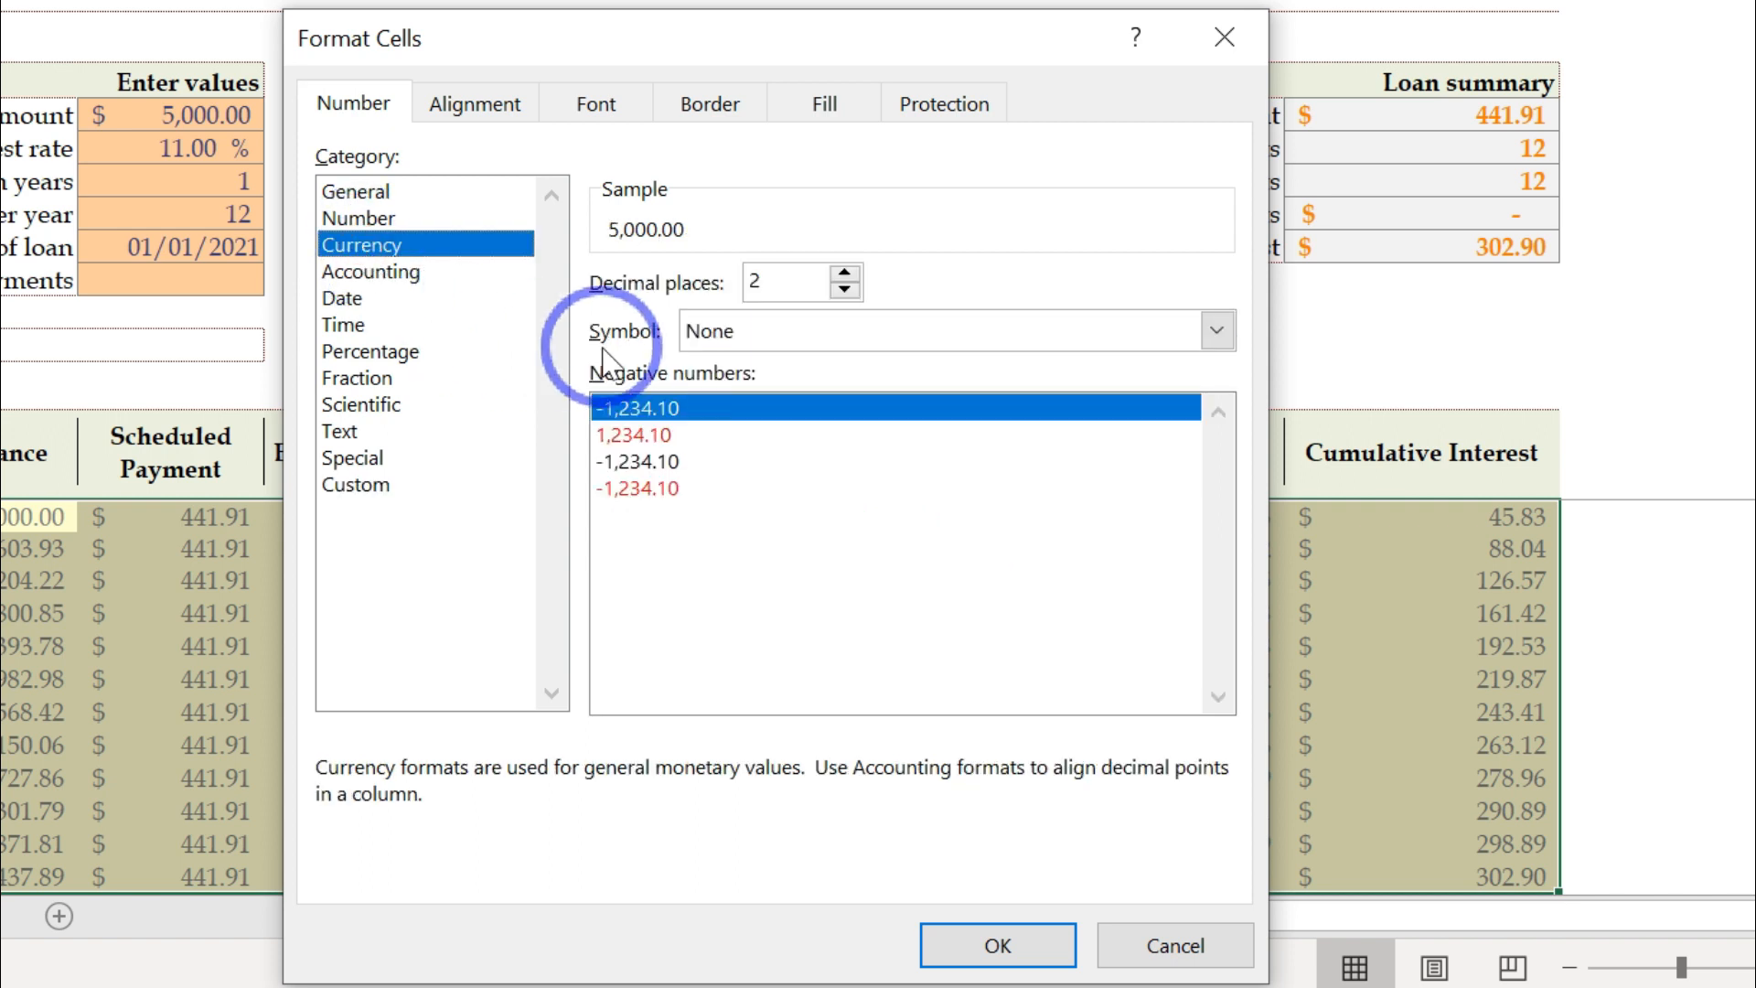
left_click(830, 340)
scroll(1067, 476, "down", 2)
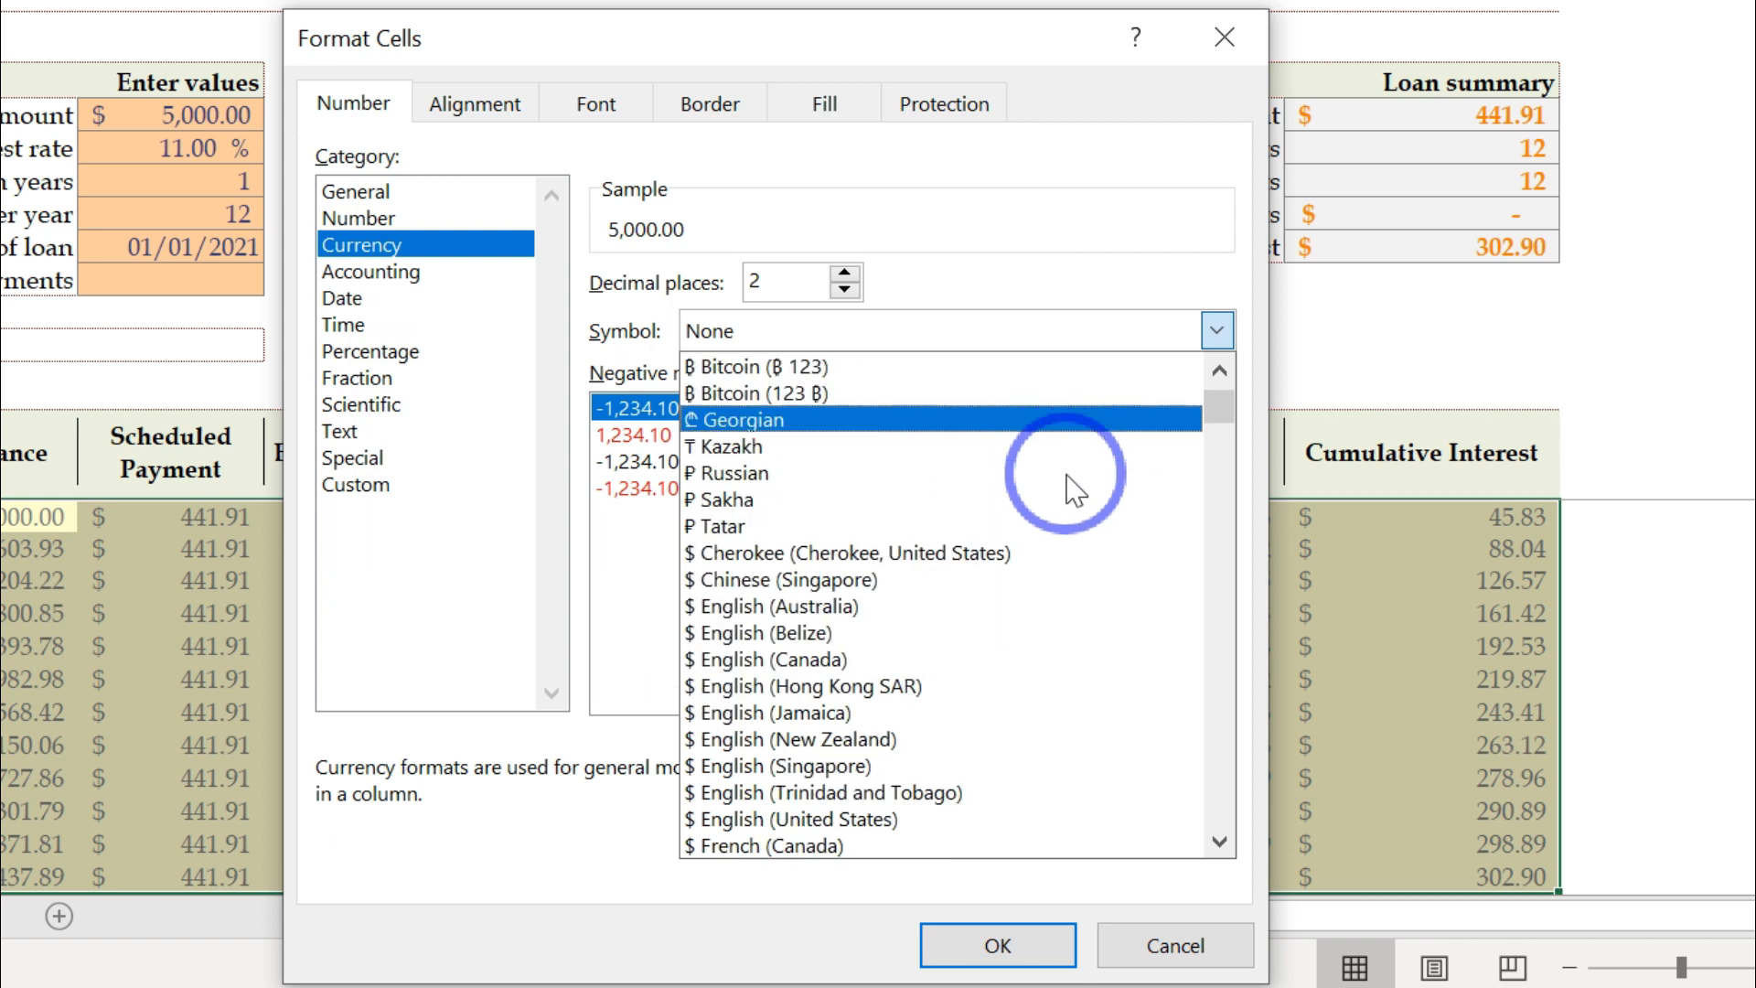
scroll(1075, 489, "down", 3)
left_click_drag(1219, 424, 1221, 443)
scroll(789, 614, "down", 11)
scroll(788, 615, "down", 6)
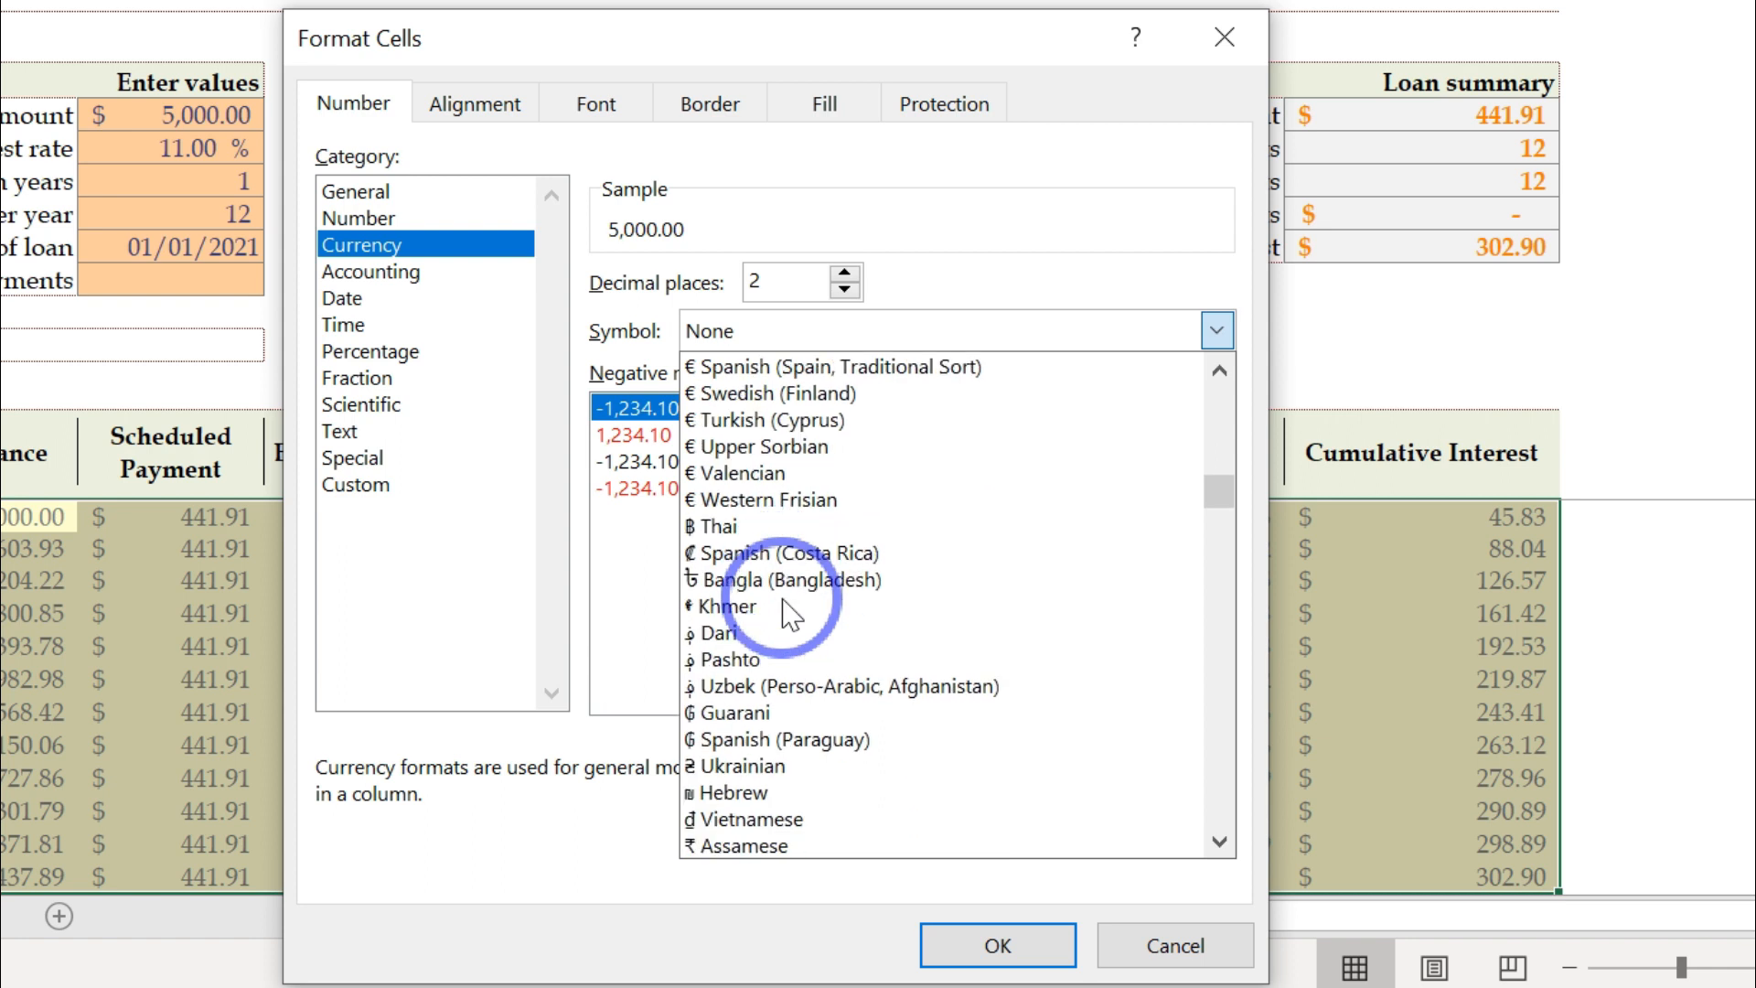
scroll(789, 615, "down", 4)
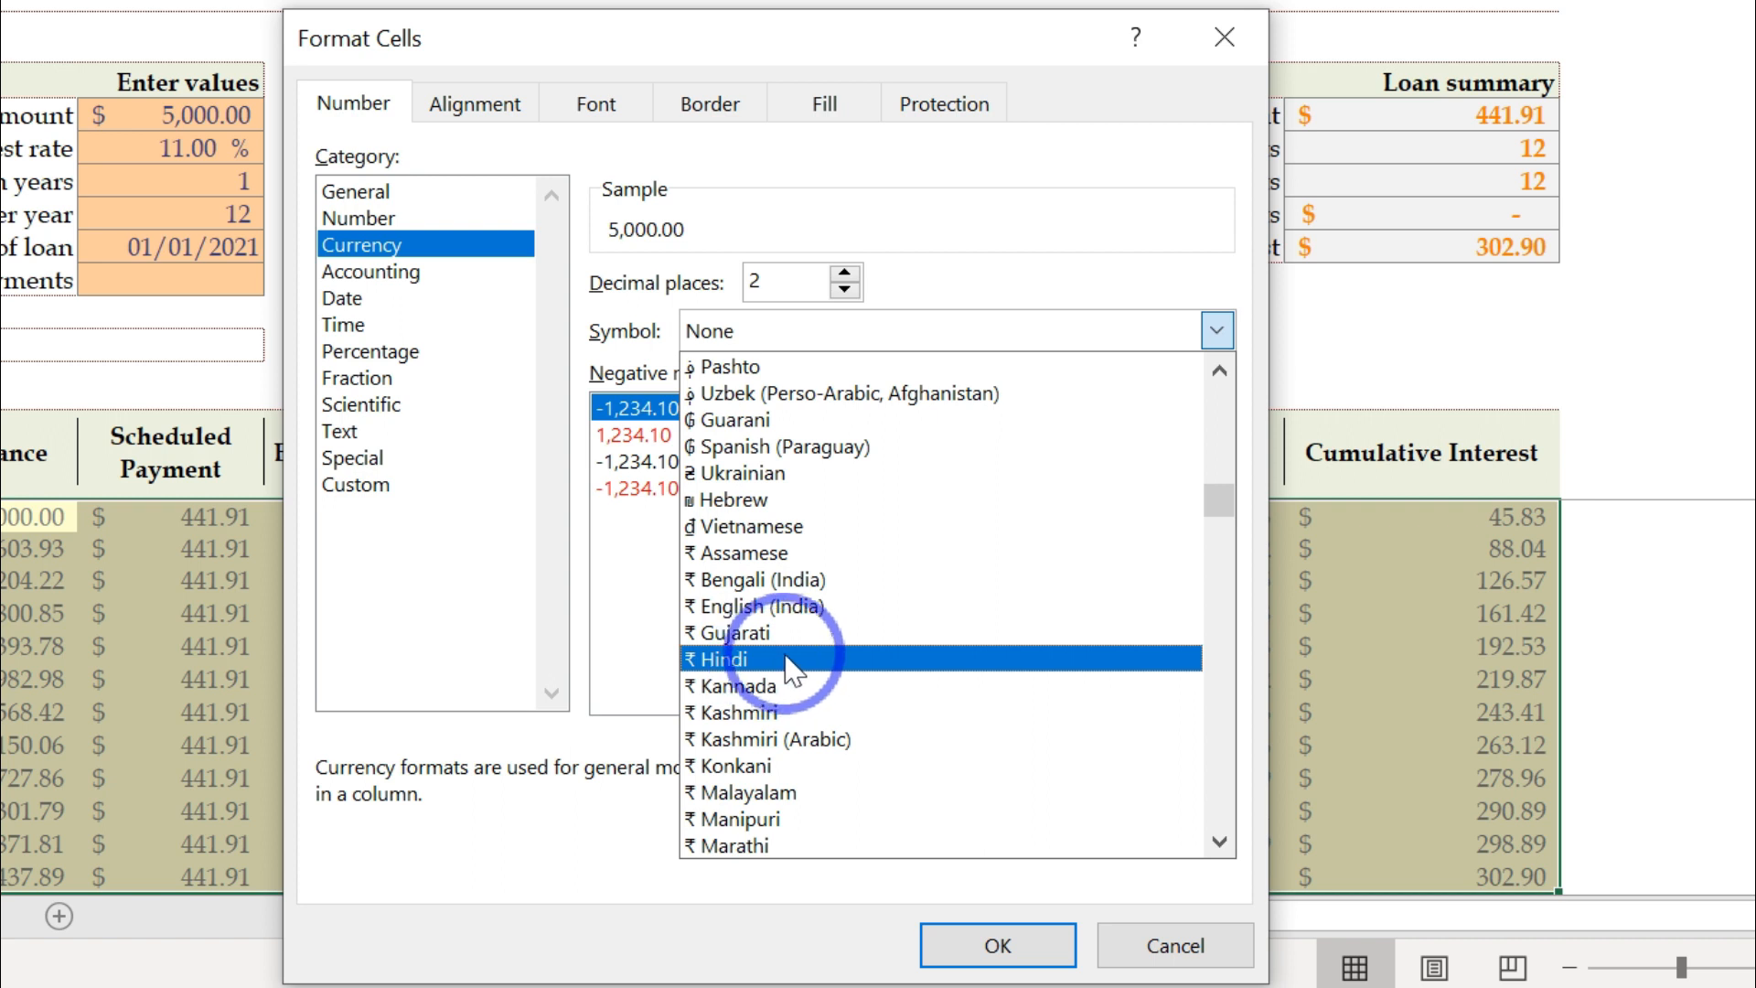
left_click(792, 659)
left_click(996, 945)
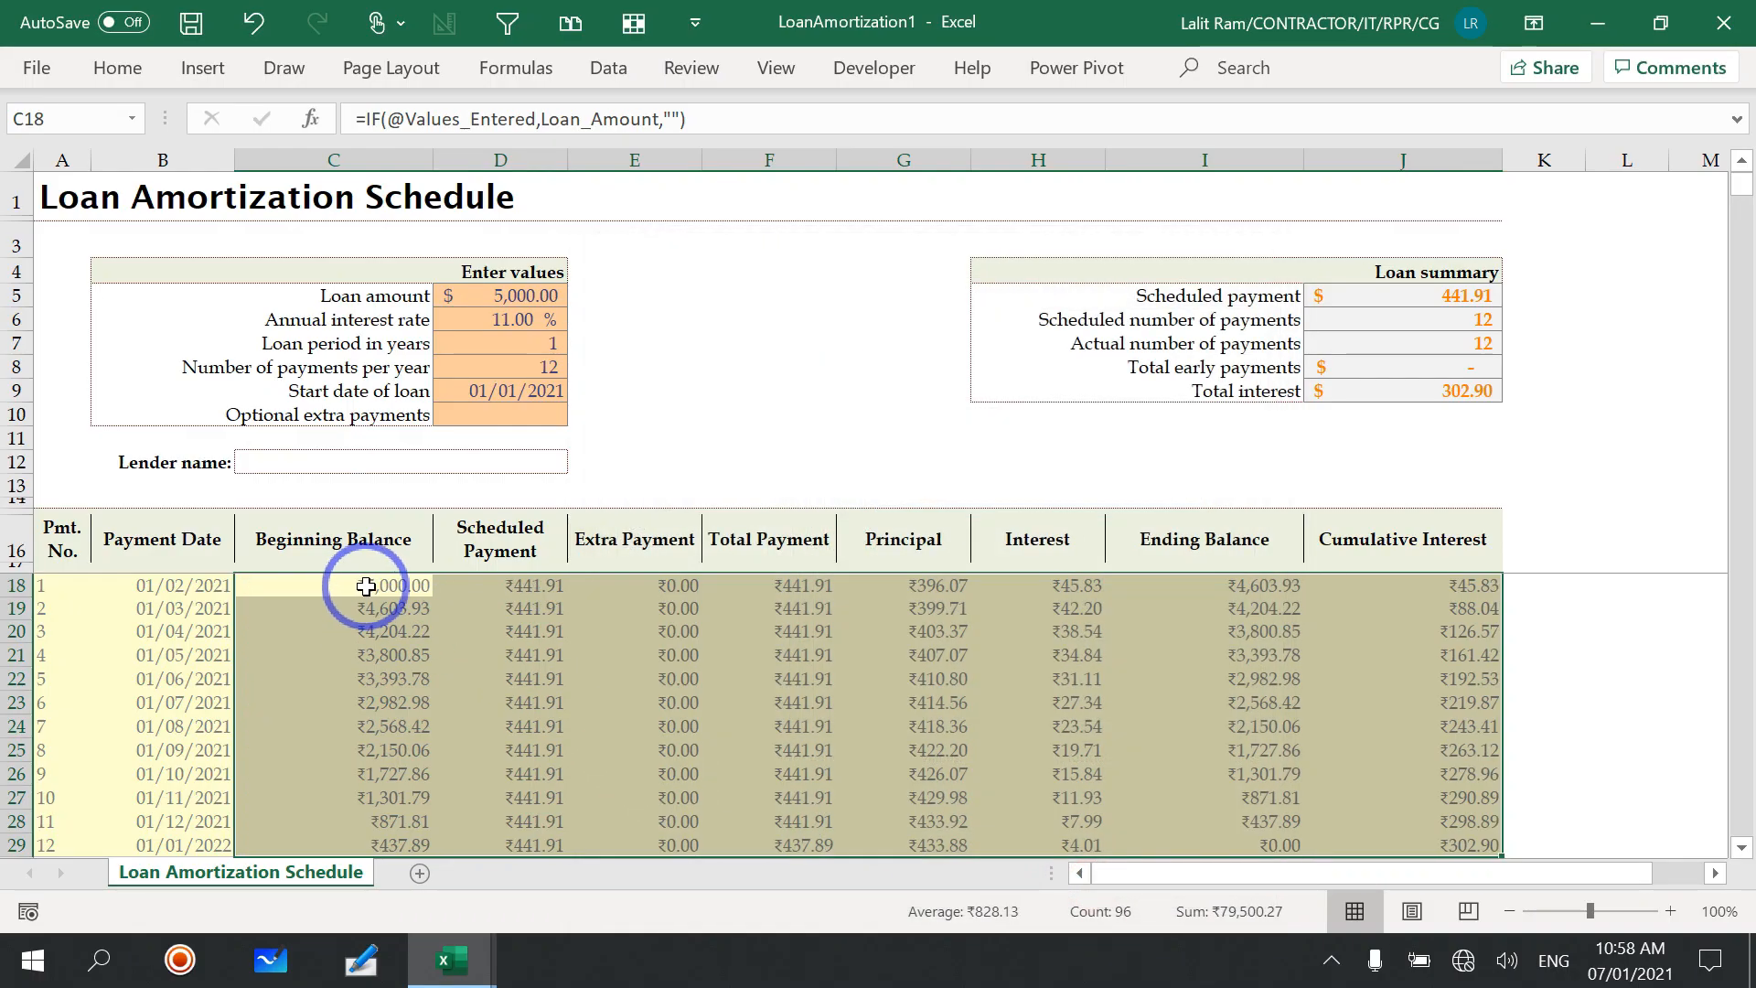
Step: Format the loan amount cell D5 as Currency with the ₹ Hindi symbol
left_click(483, 295)
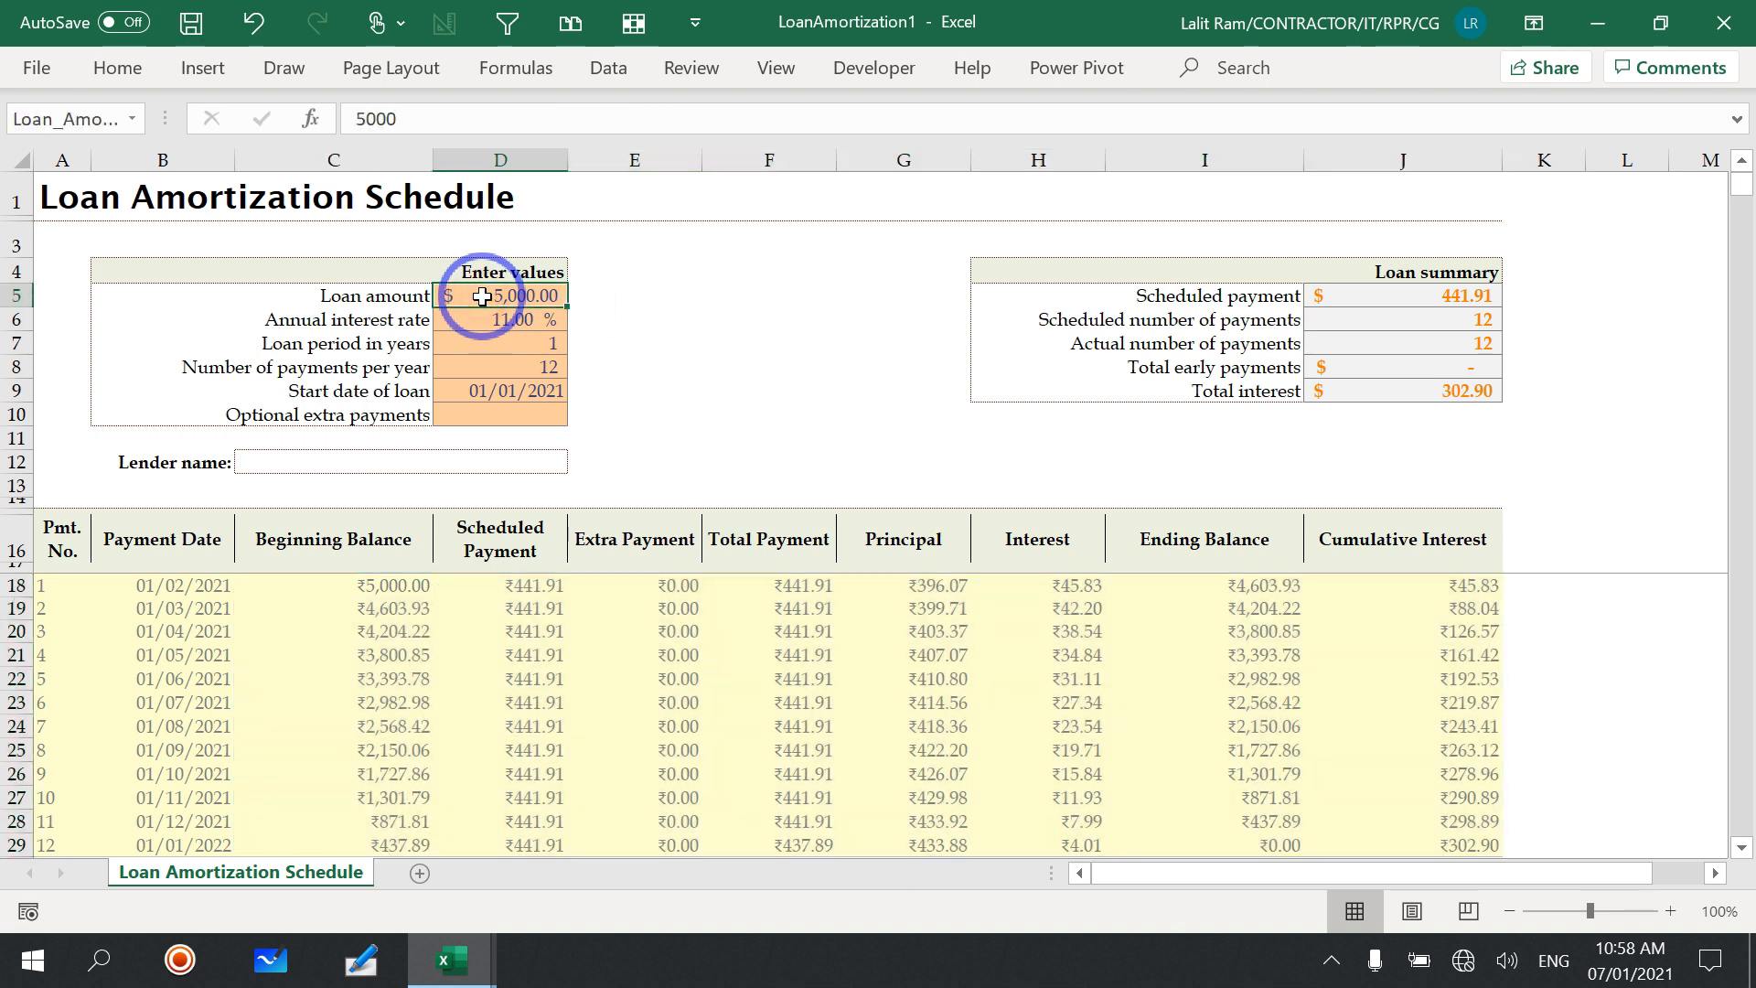
right_click(482, 295)
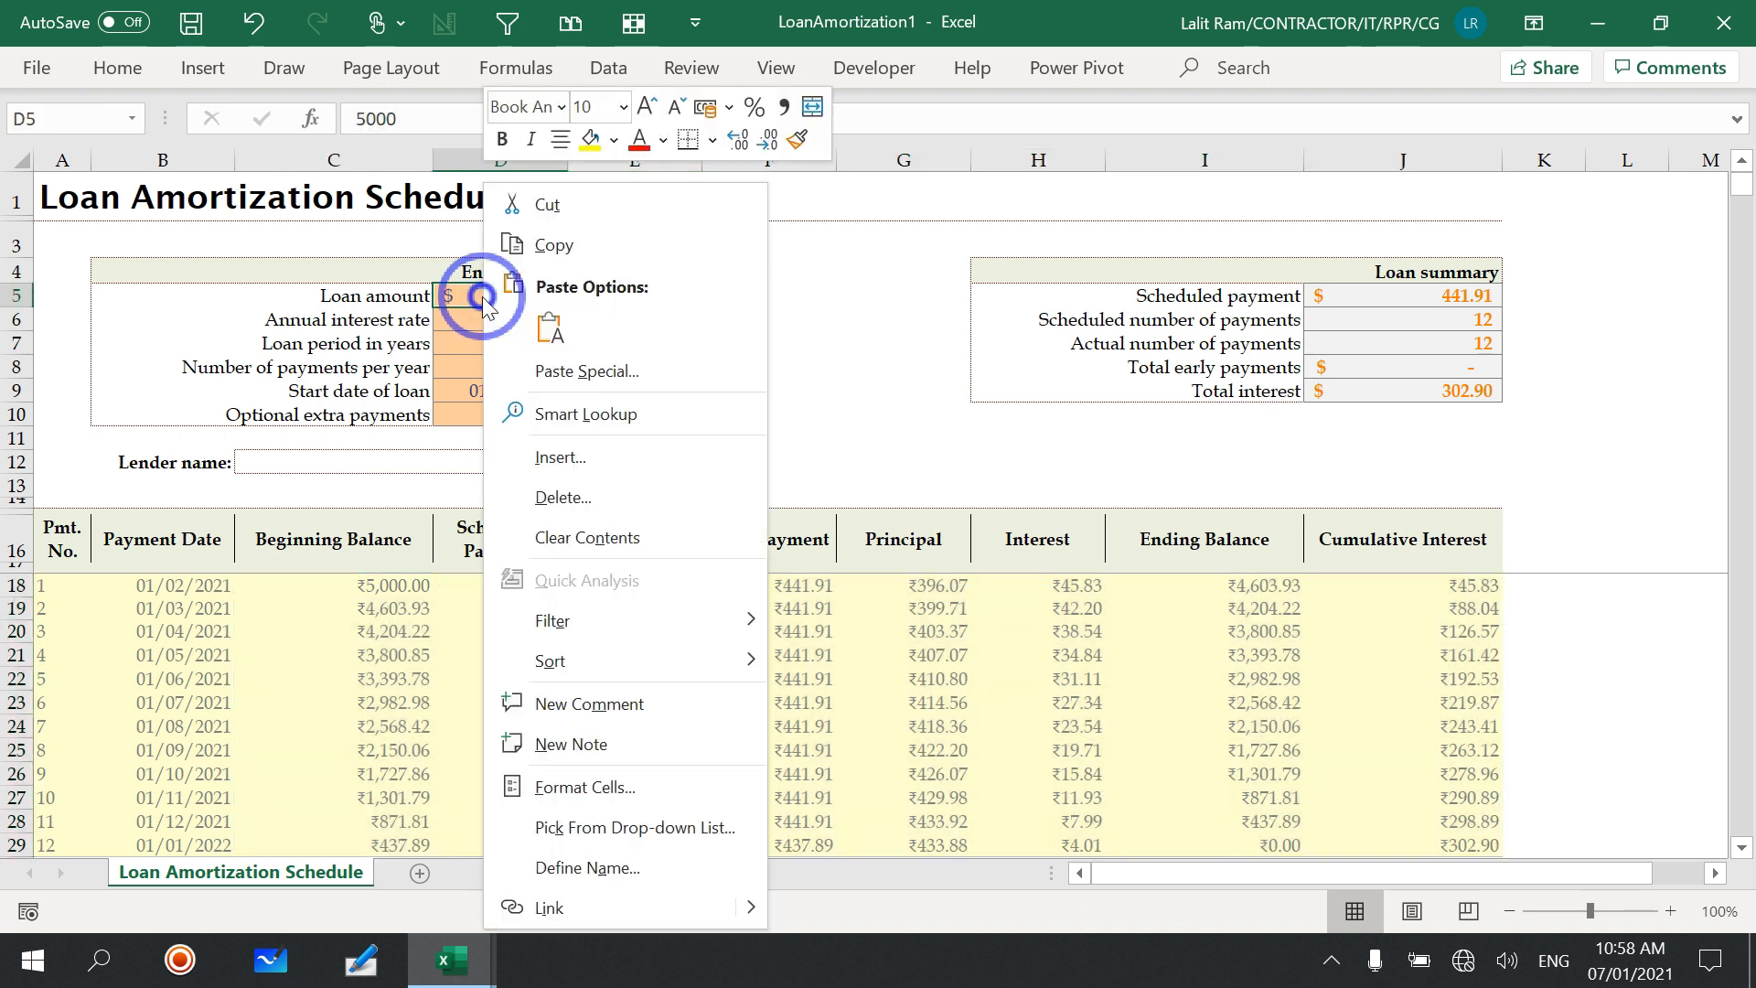
left_click(603, 780)
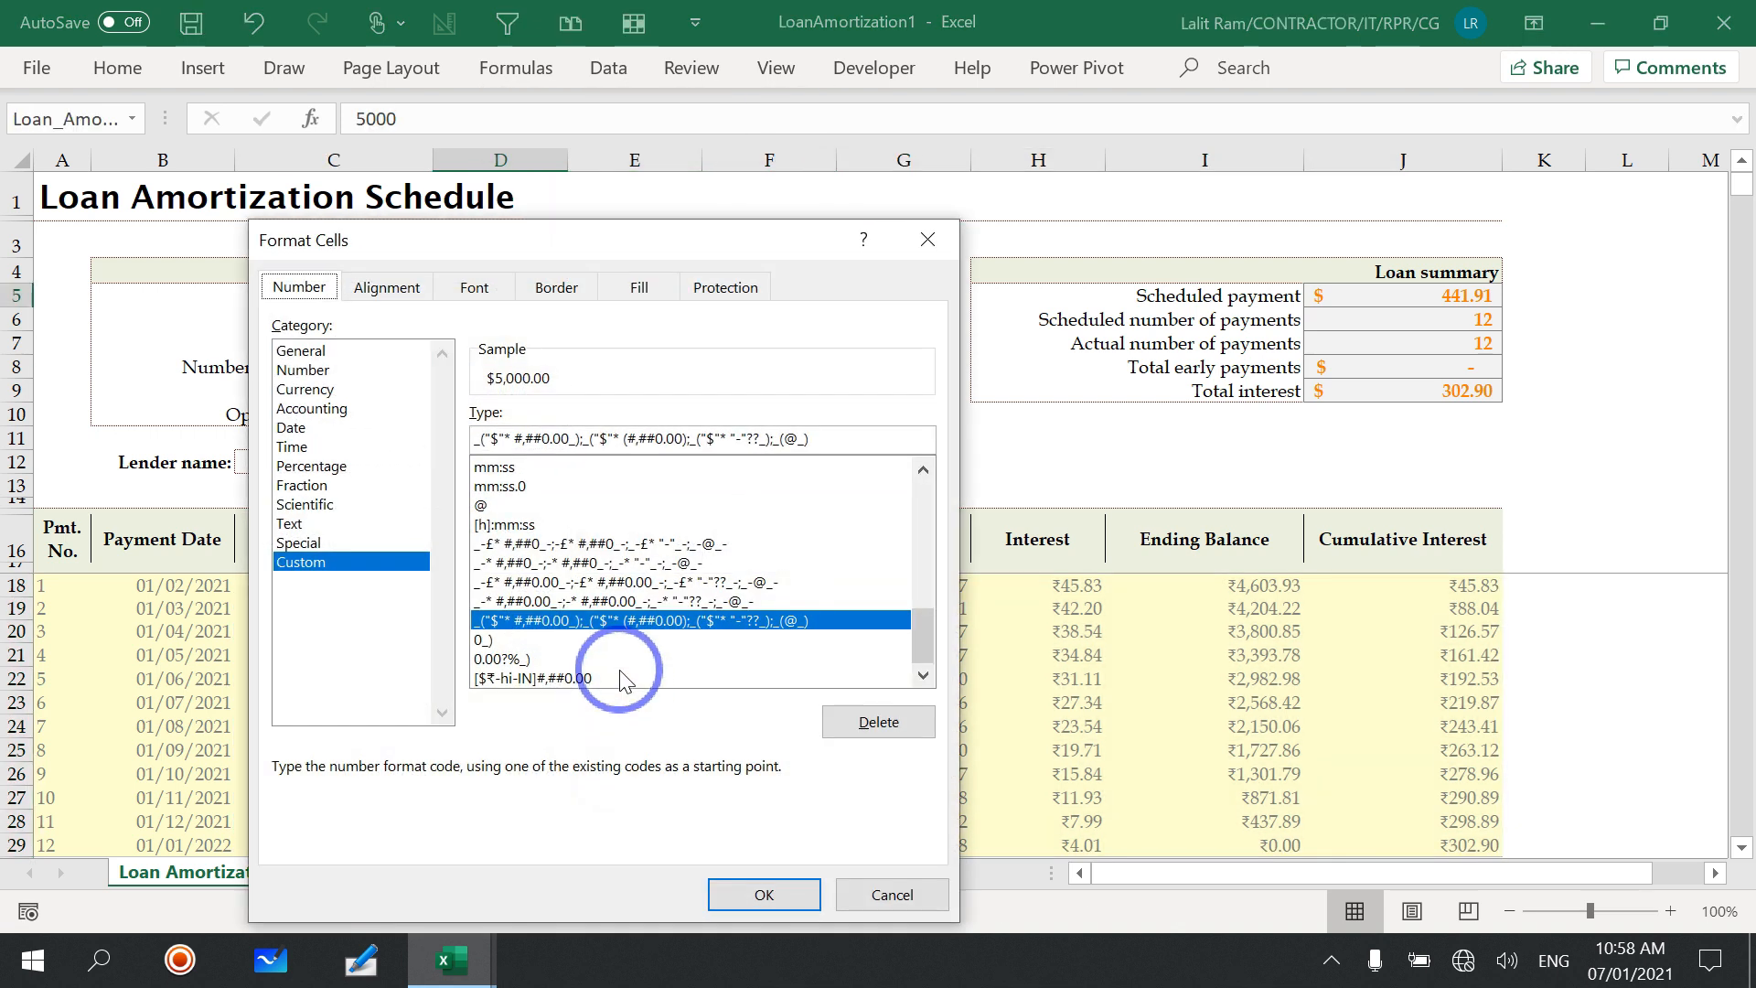
left_click(333, 388)
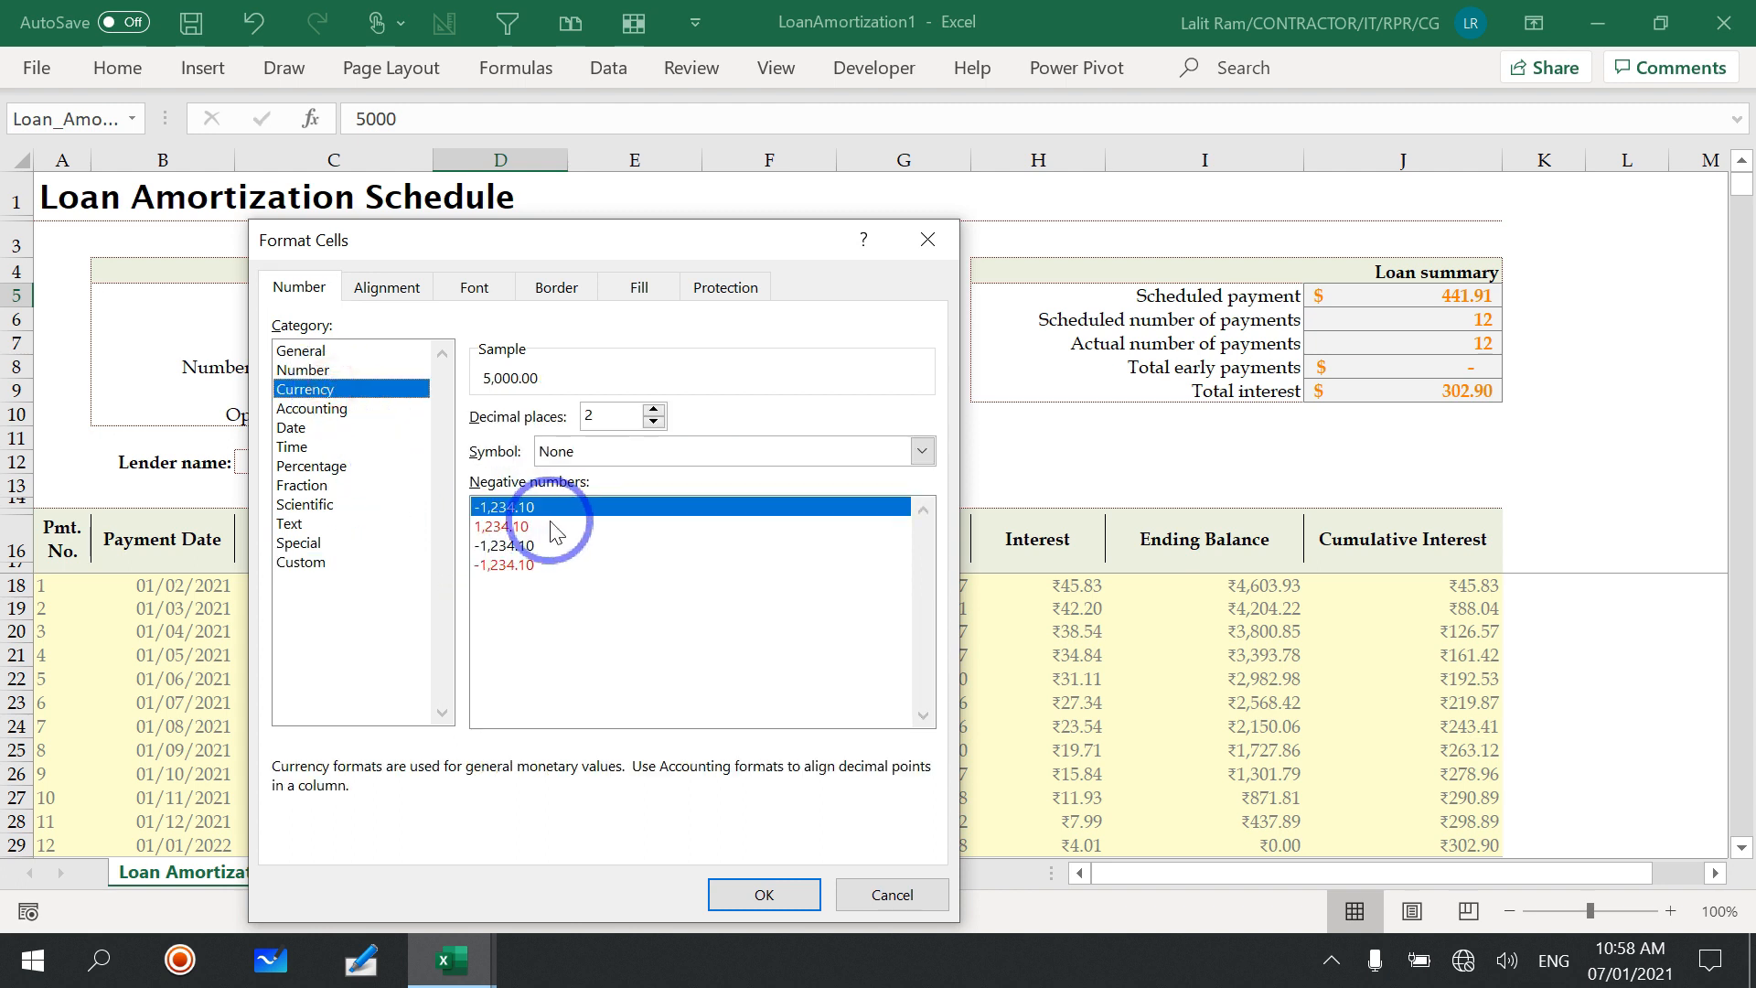
left_click(756, 452)
left_click_drag(926, 514, 935, 562)
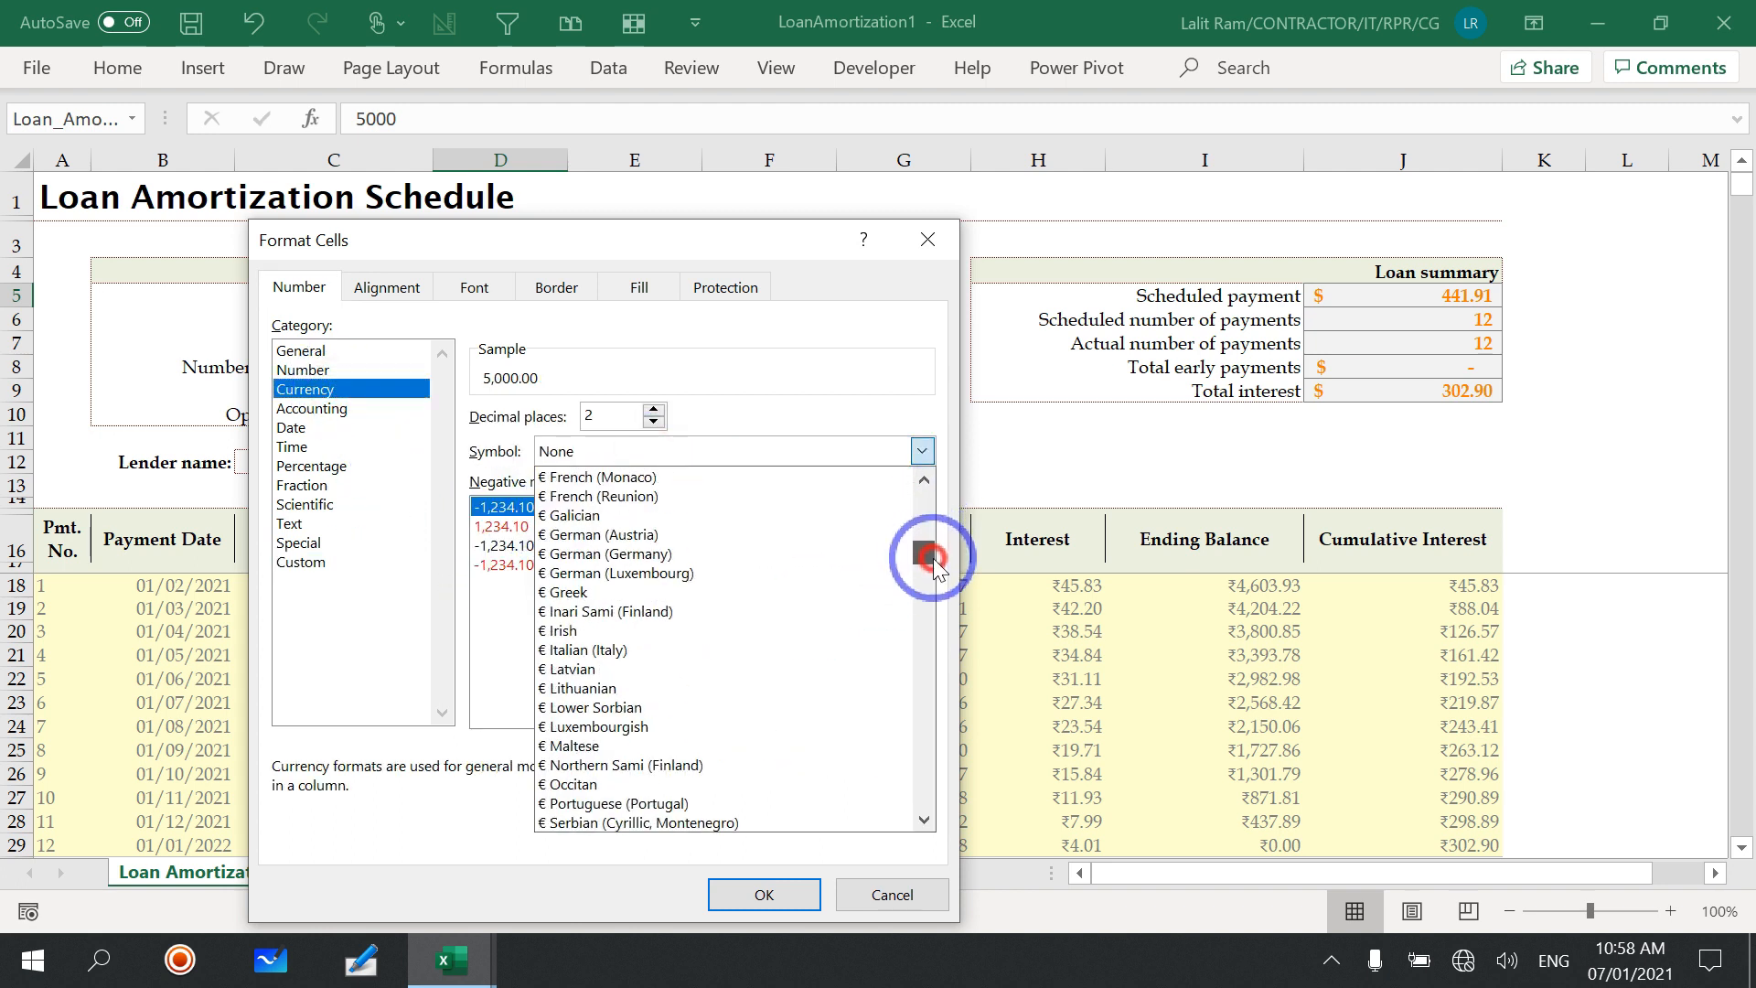
scroll(772, 595, "down", 15)
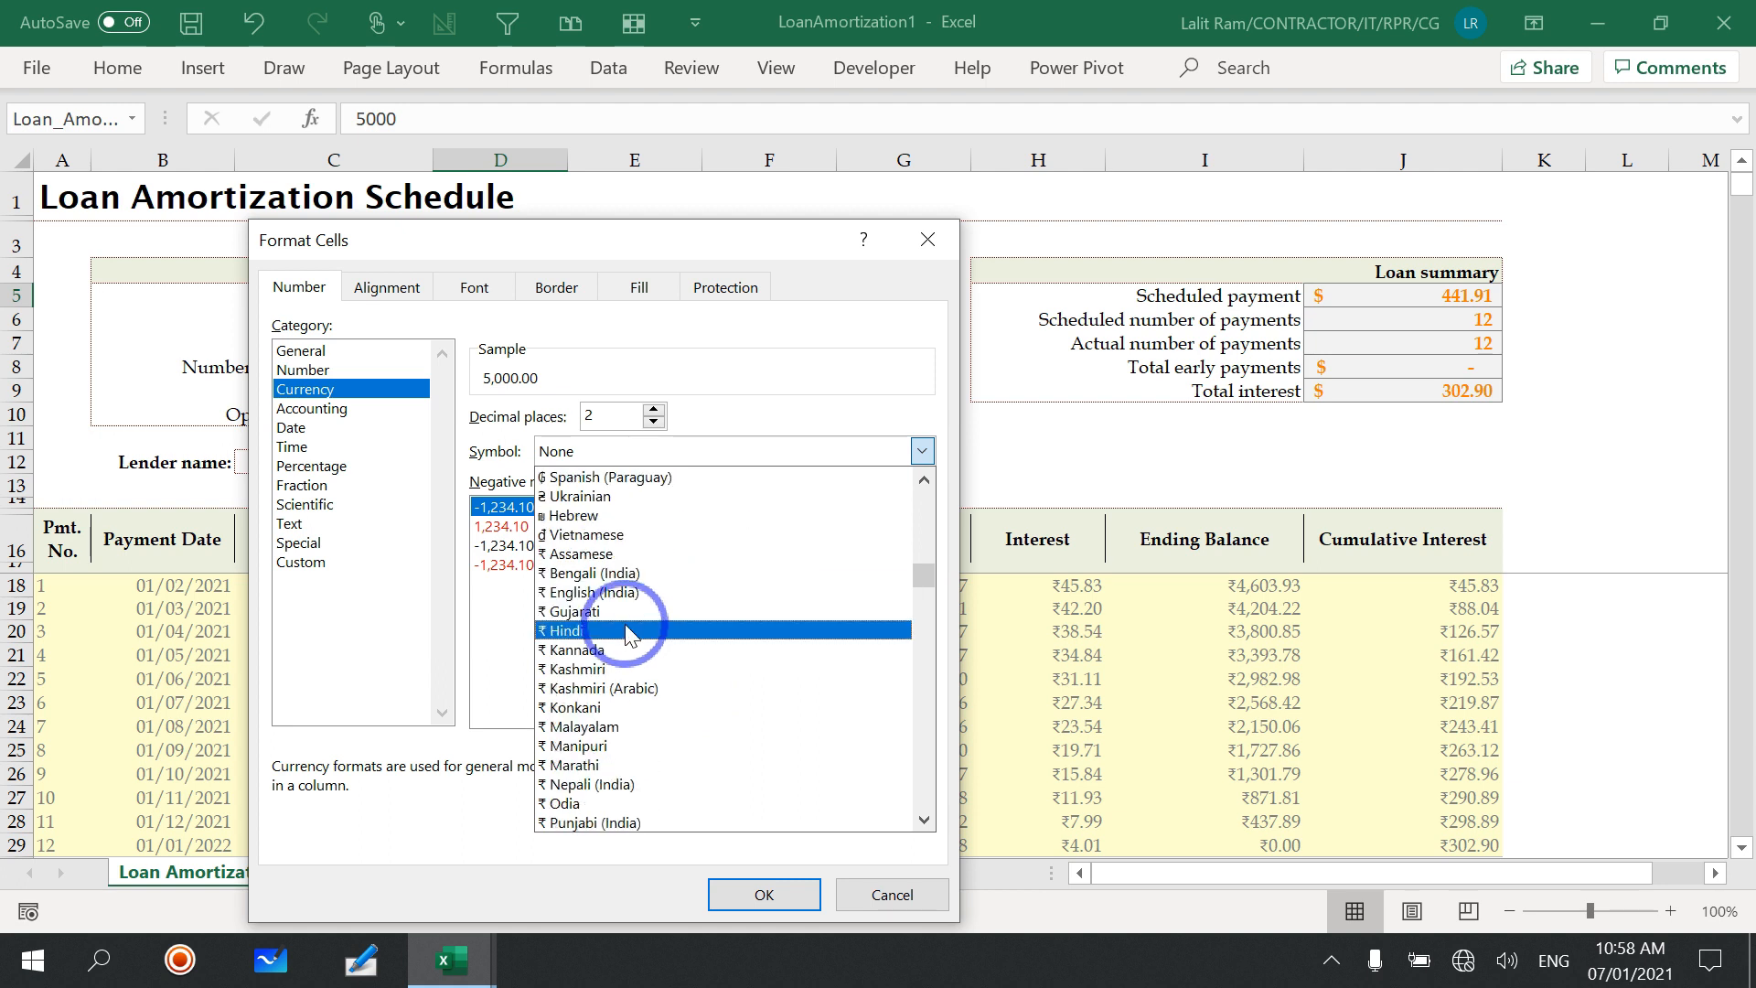
left_click(624, 622)
left_click(764, 895)
left_click(769, 391)
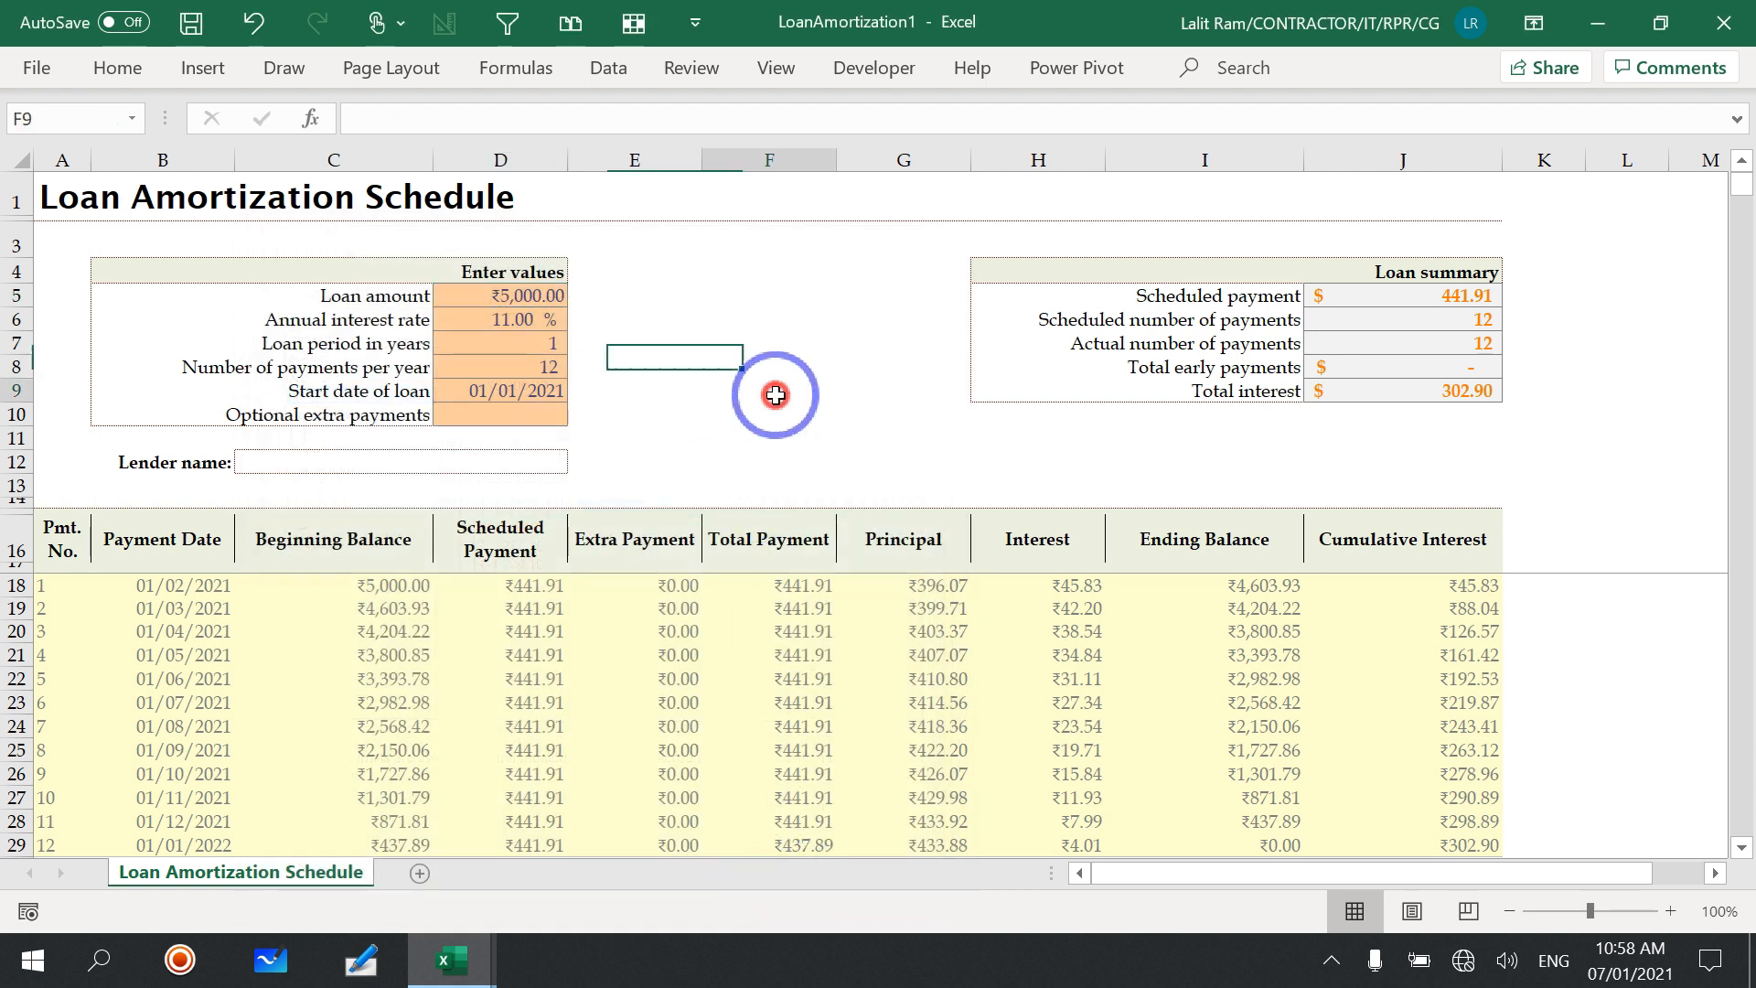
Step: Format all the Loan summary values (J5:J9) as Currency with the ₹ Hindi symbol
left_click_drag(1337, 292, 1447, 402)
right_click(1427, 344)
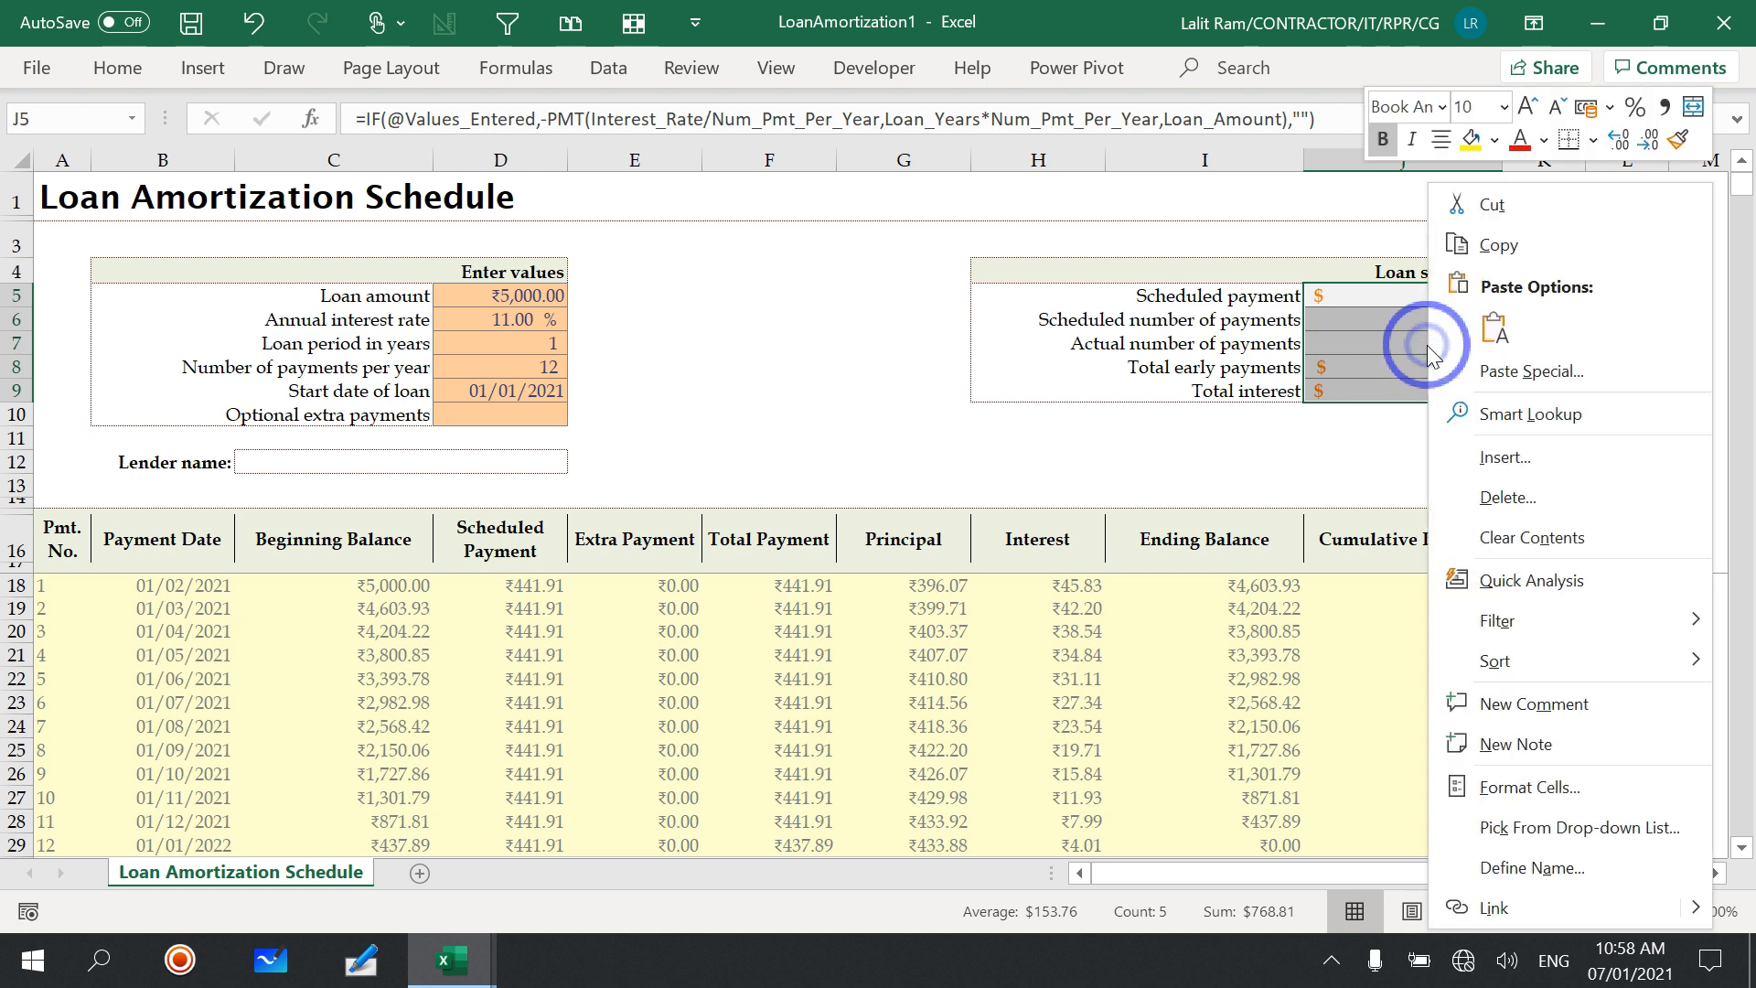
left_click(1541, 792)
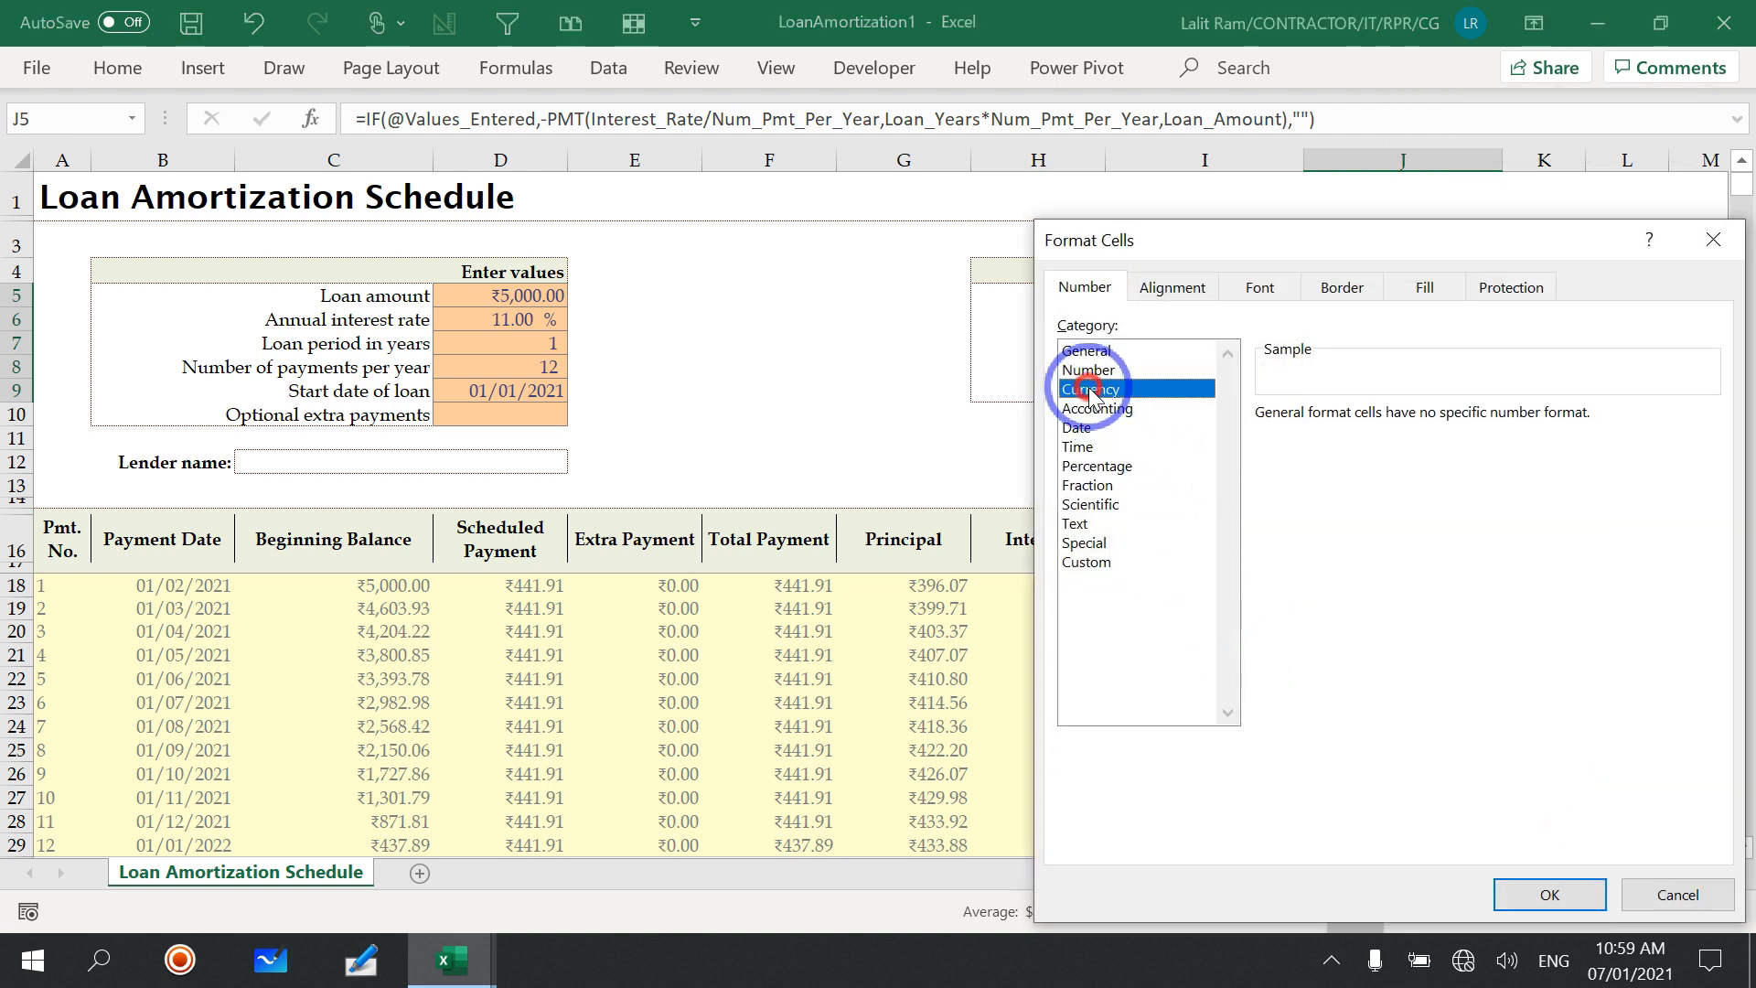
left_click(1390, 449)
scroll(1424, 564, "down", 2)
left_click_drag(1707, 512, 1708, 562)
scroll(1542, 614, "down", 5)
left_click(1406, 674)
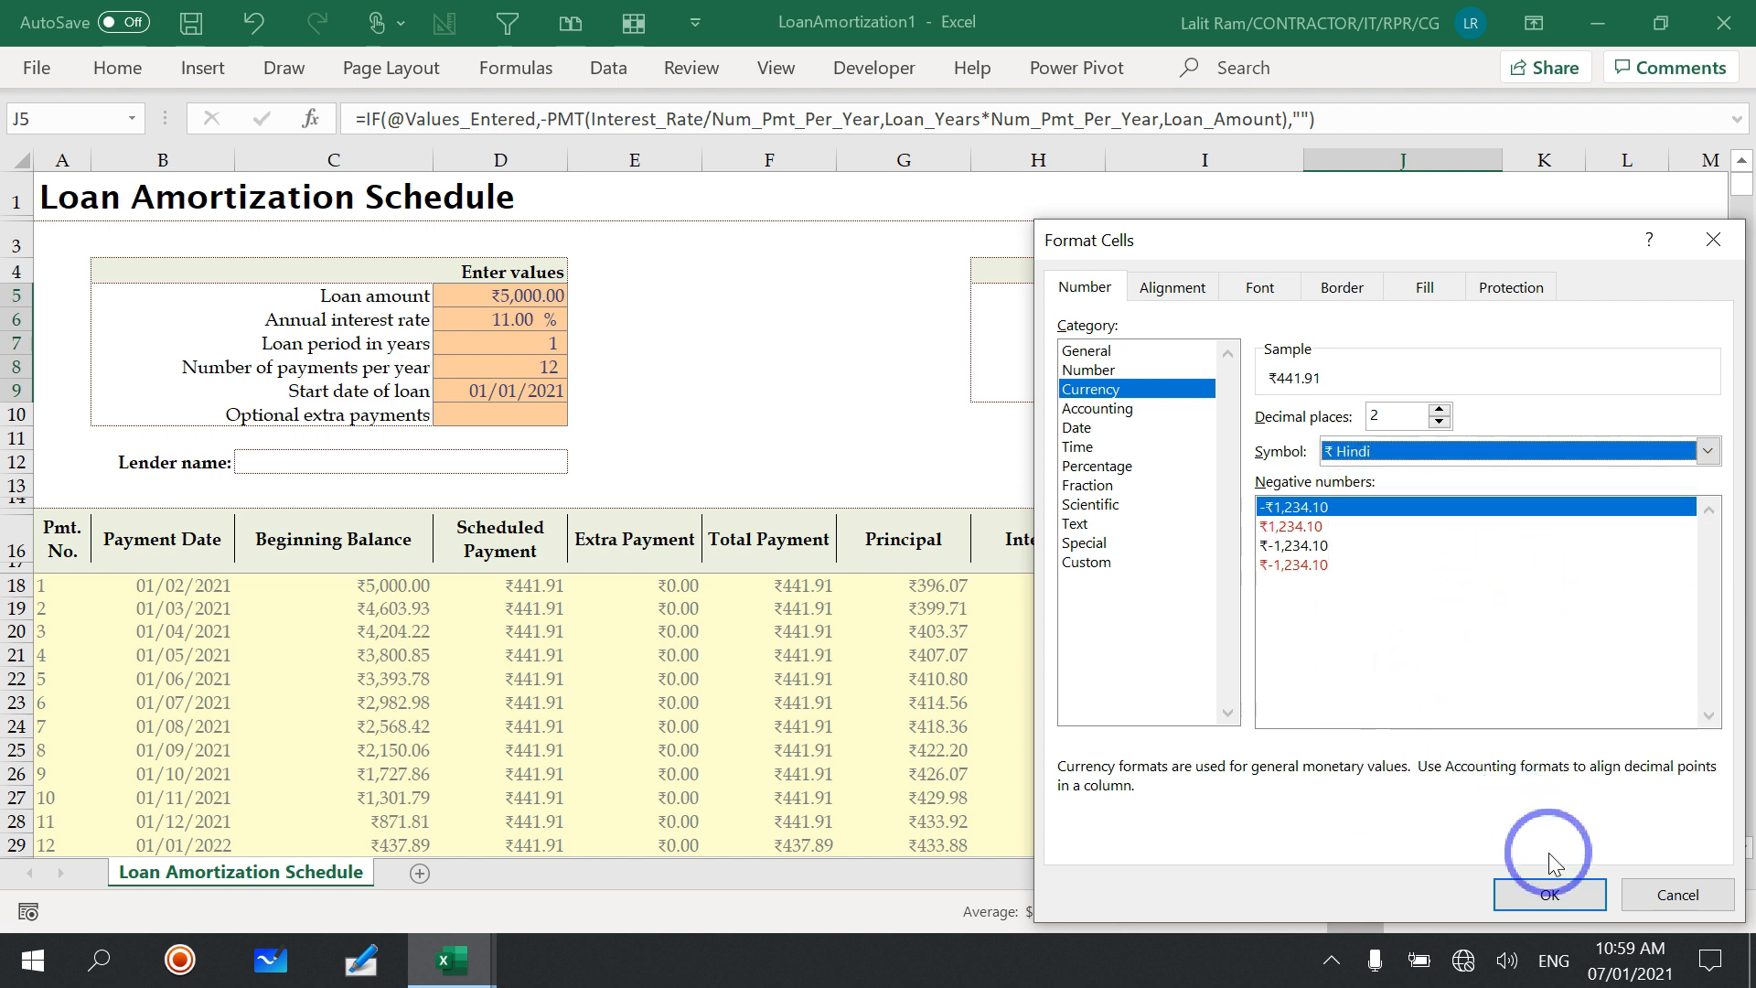
left_click(1550, 894)
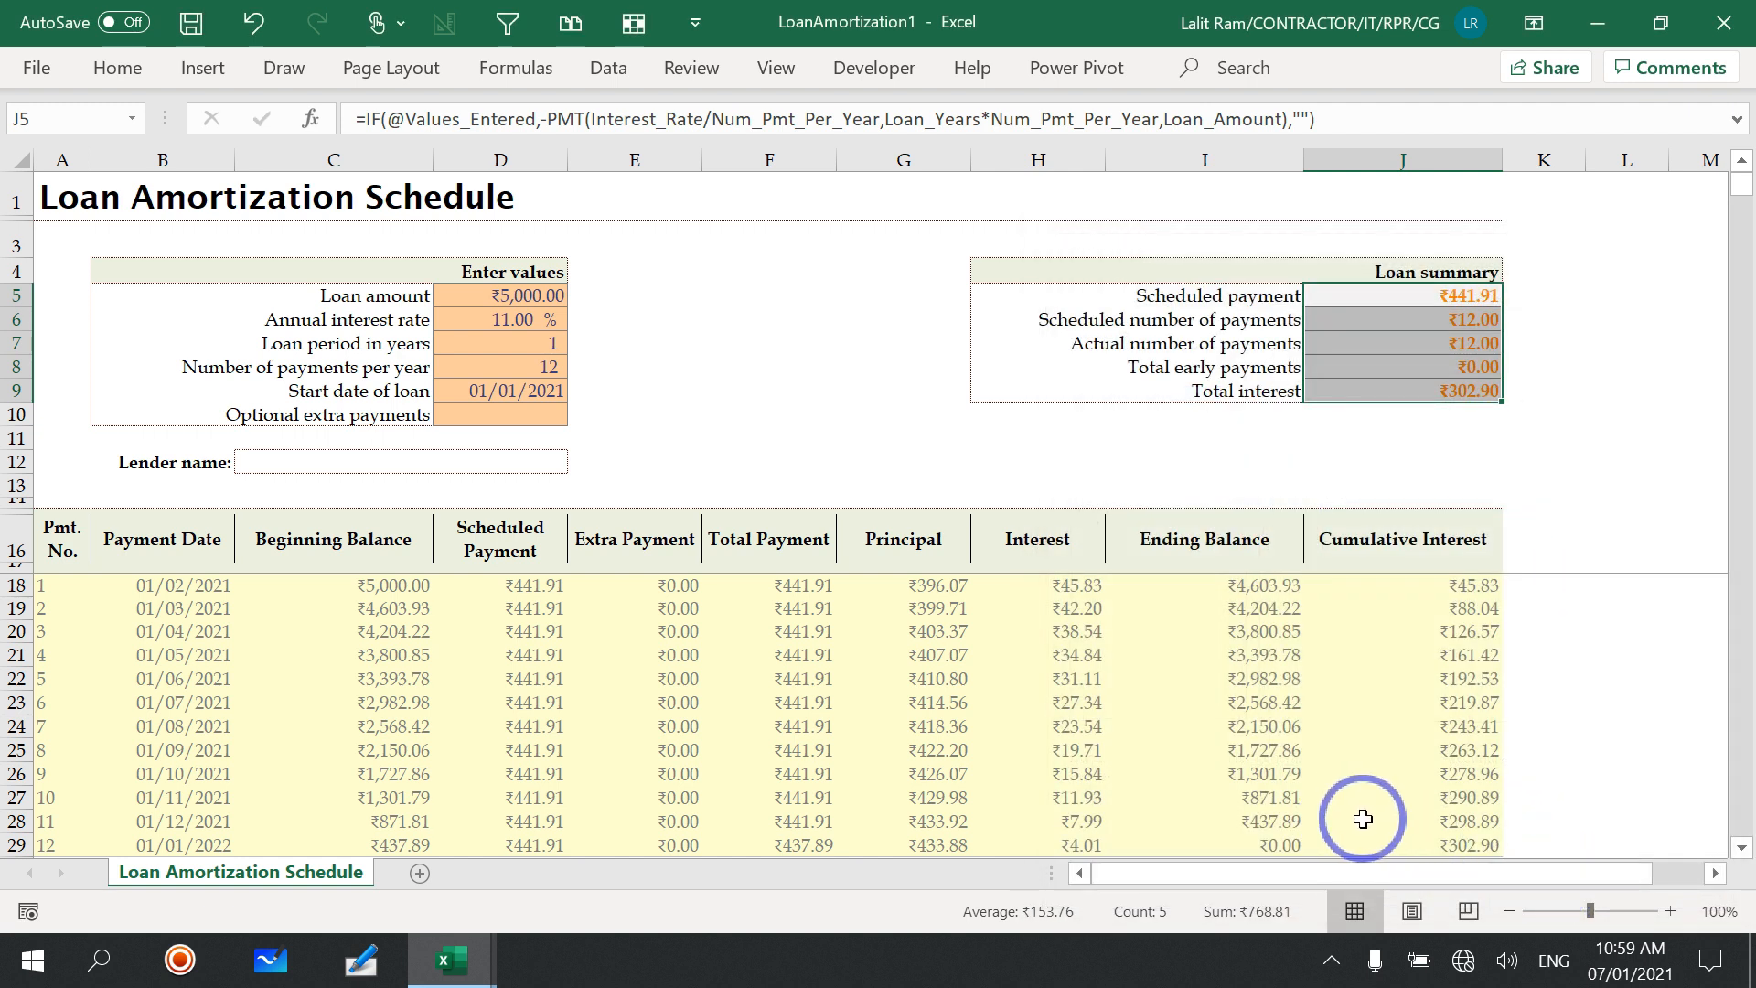
left_click(1615, 462)
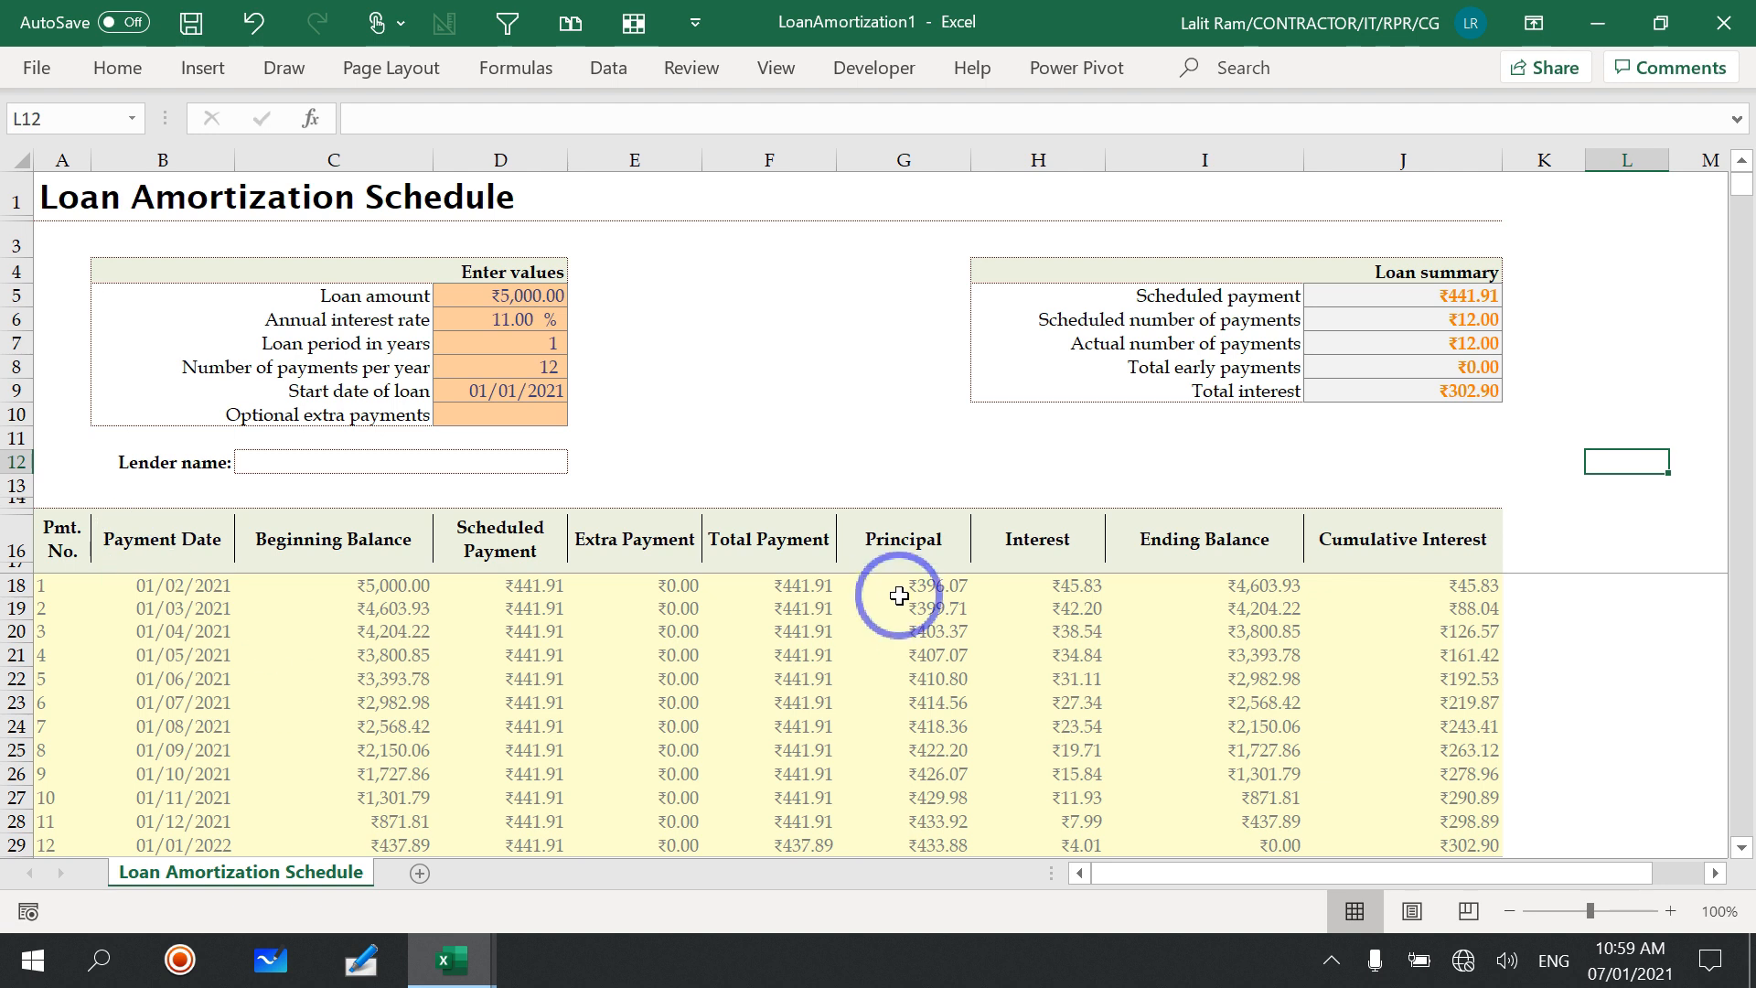
Step: Examine the Interest, Principal and Ending Balance formulas of the first payment row
left_click(1052, 584)
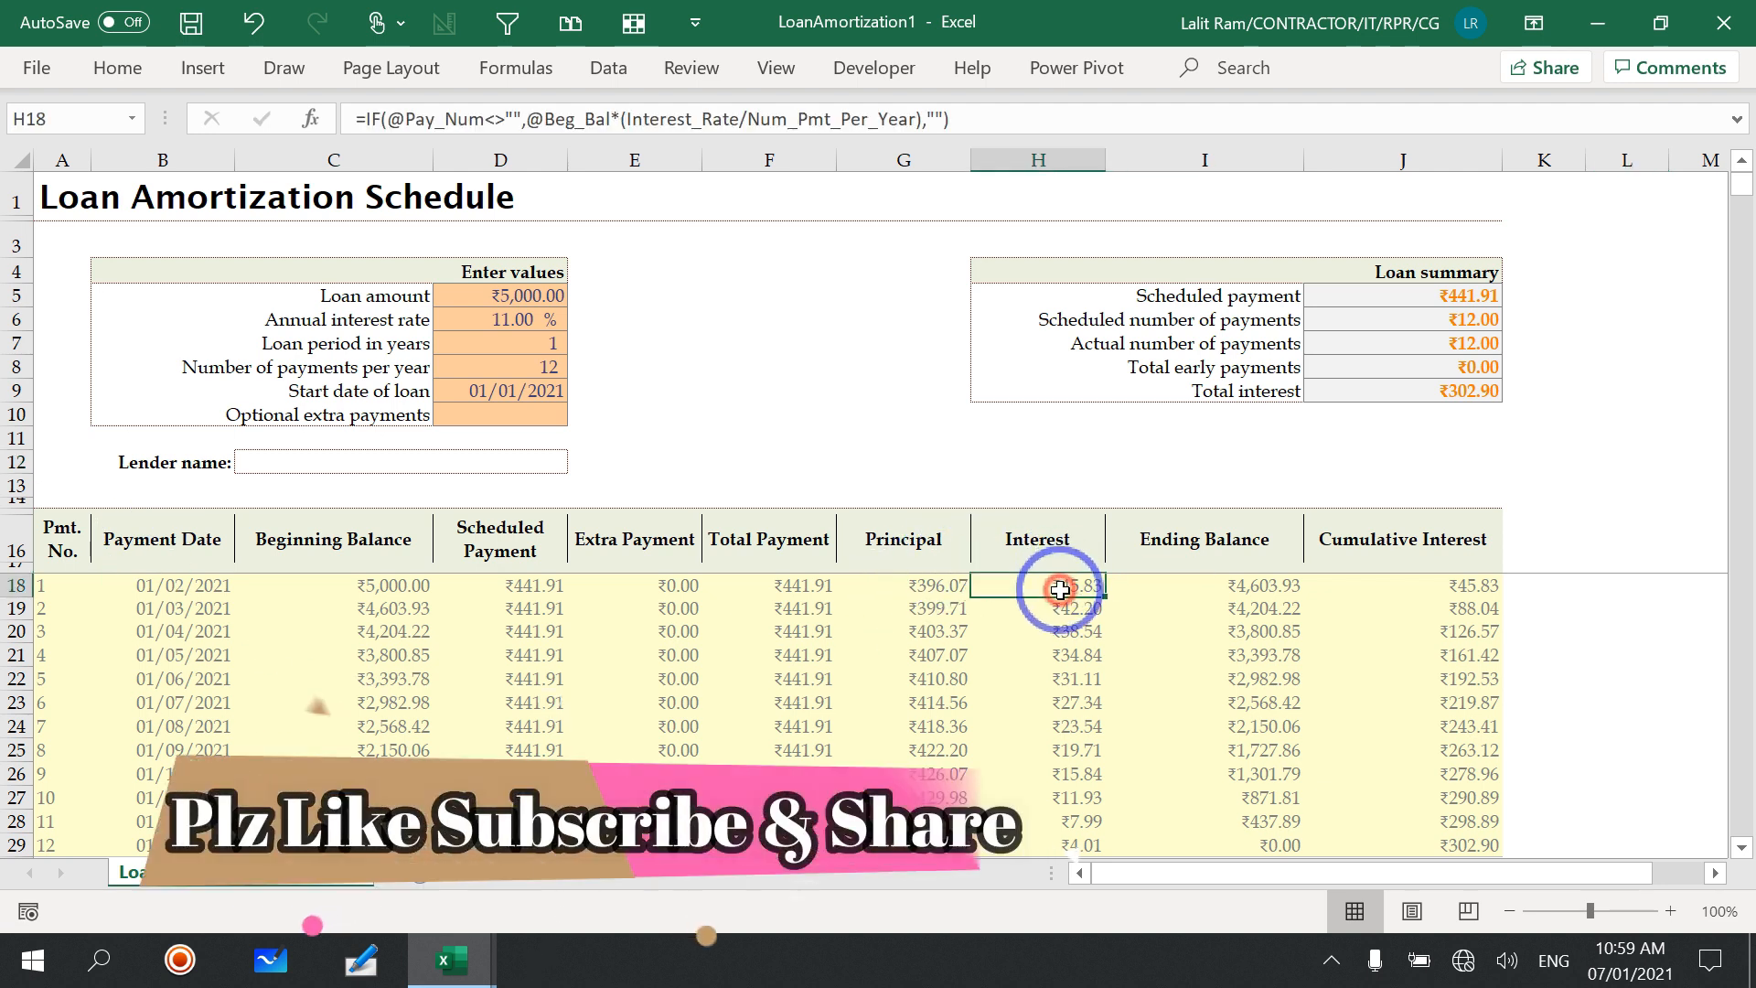
left_click(937, 587)
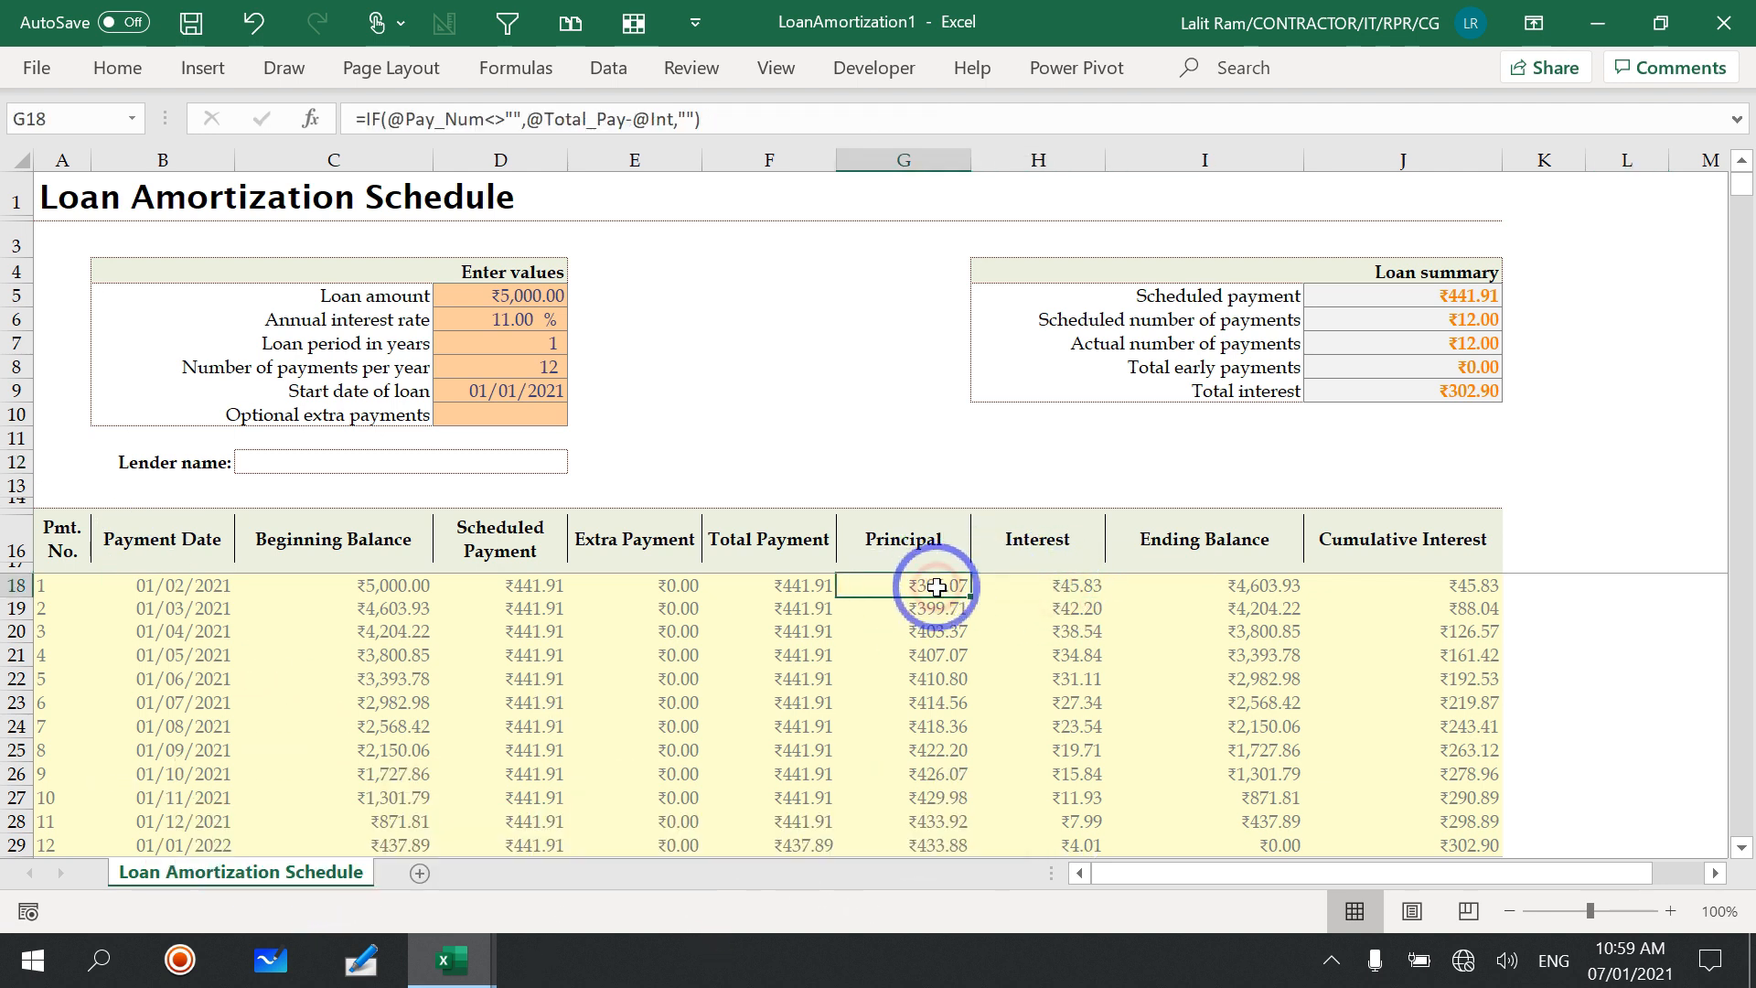
left_click(1243, 586)
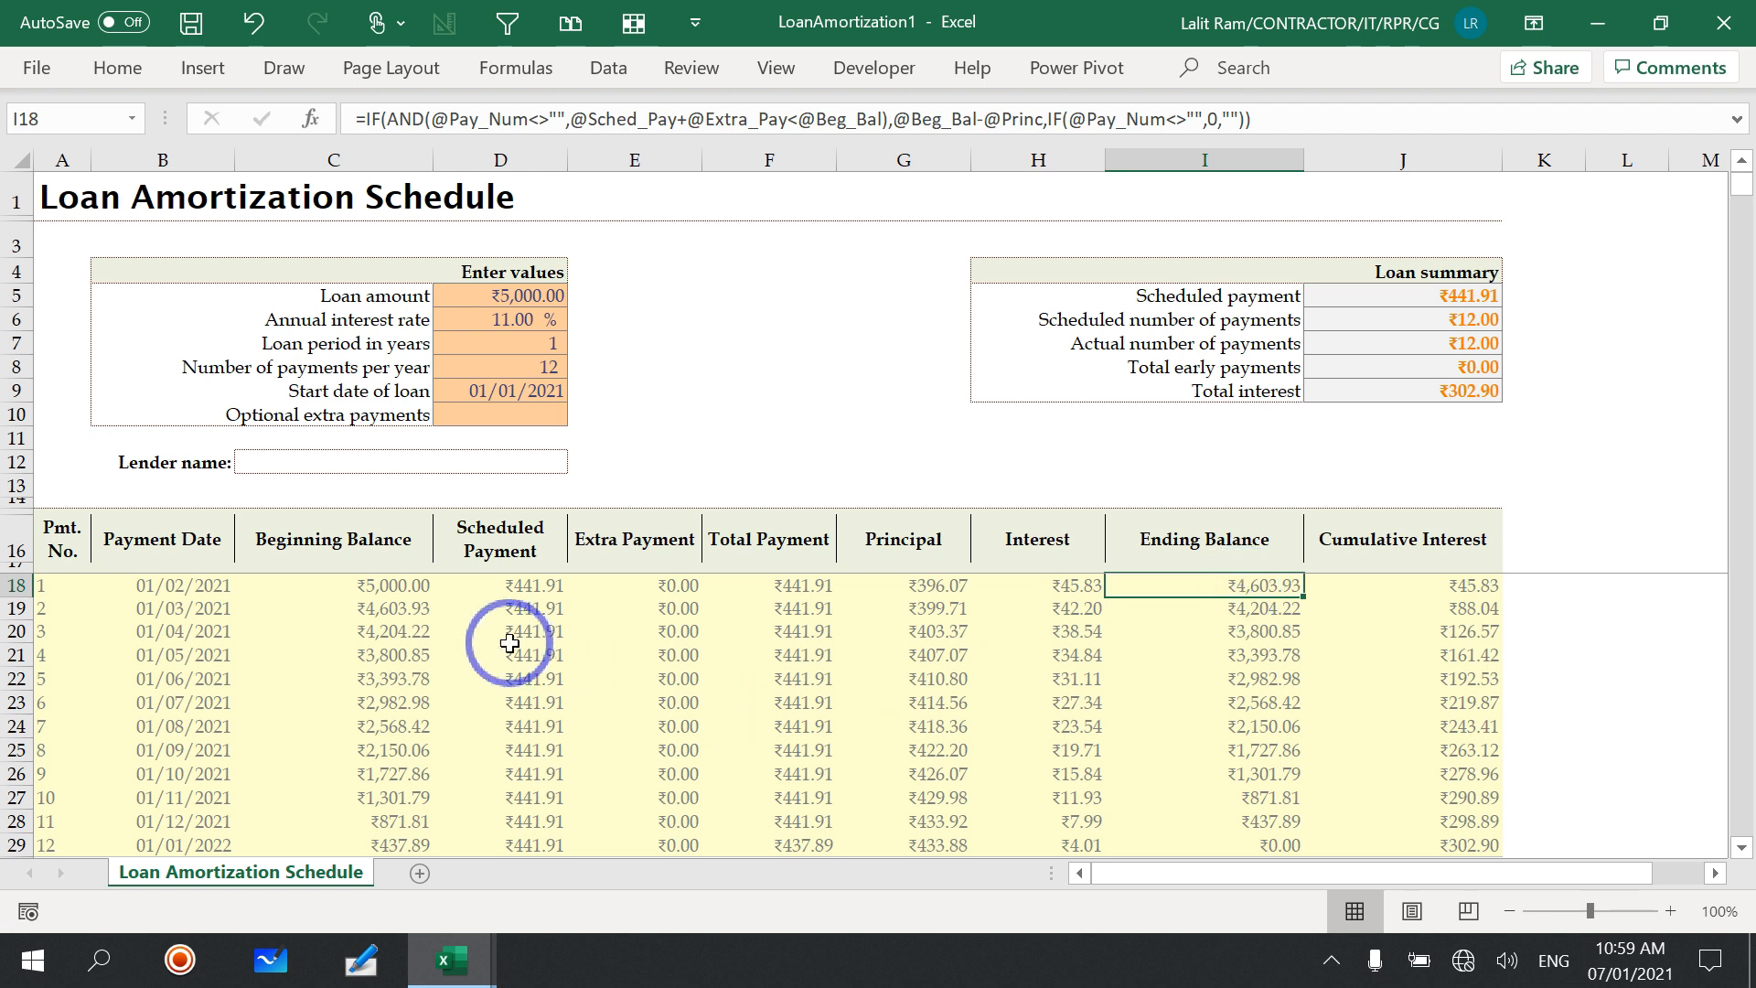